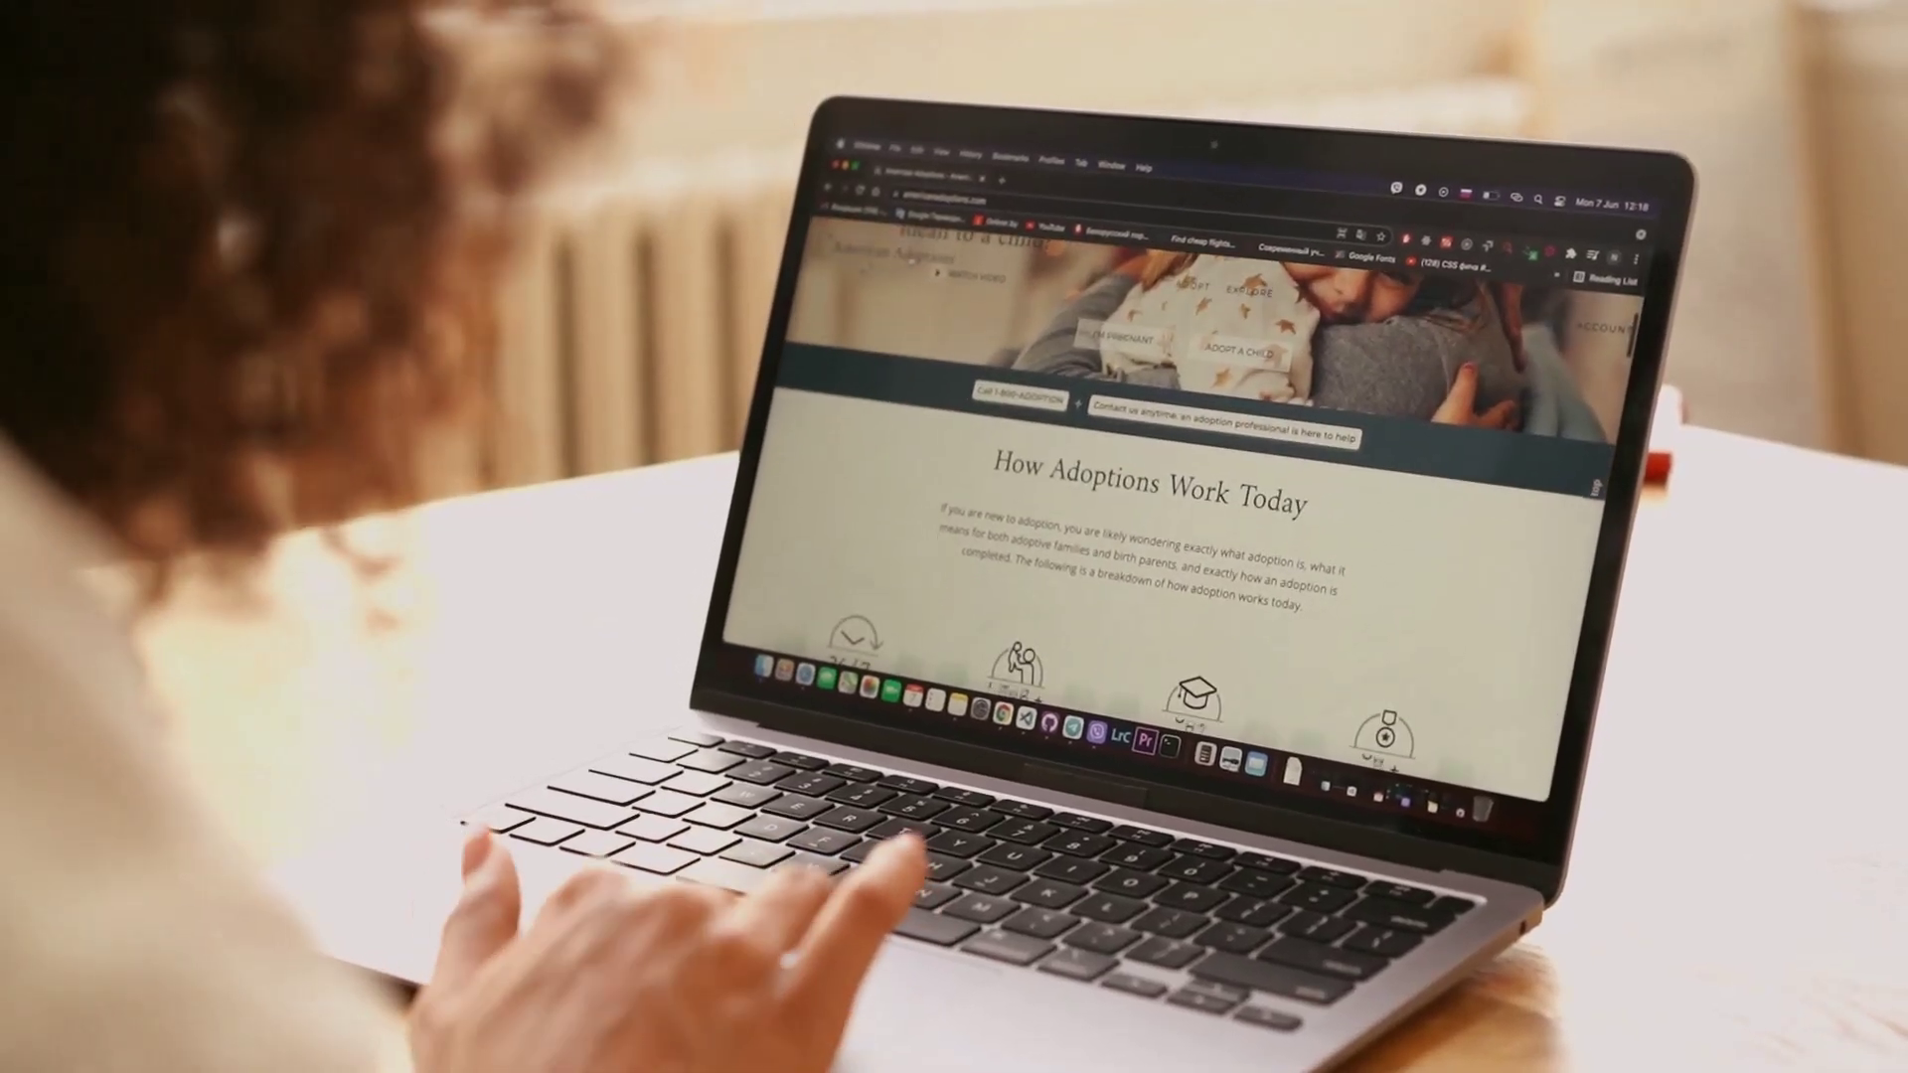
pyautogui.scroll(-1, 1162, 523)
pyautogui.scroll(-3, 1163, 493)
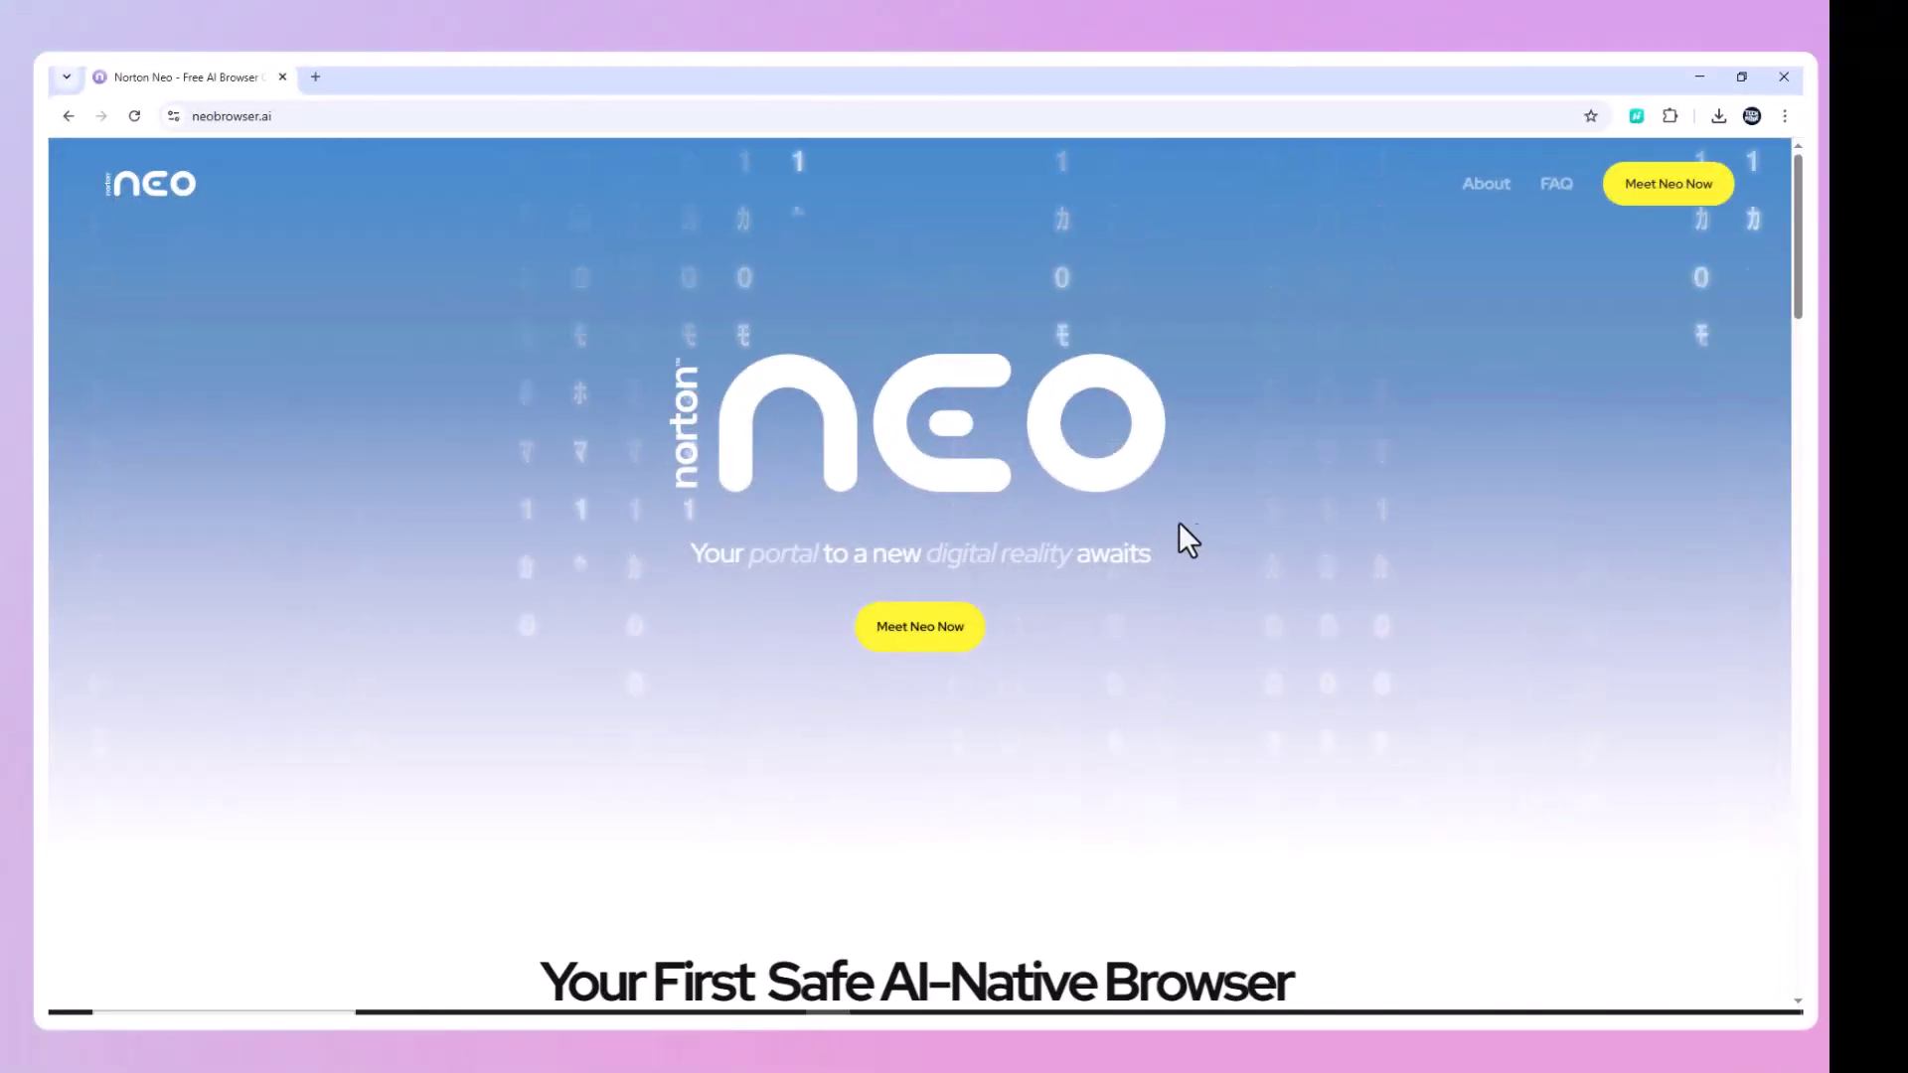
pyautogui.scroll(-5, 1258, 547)
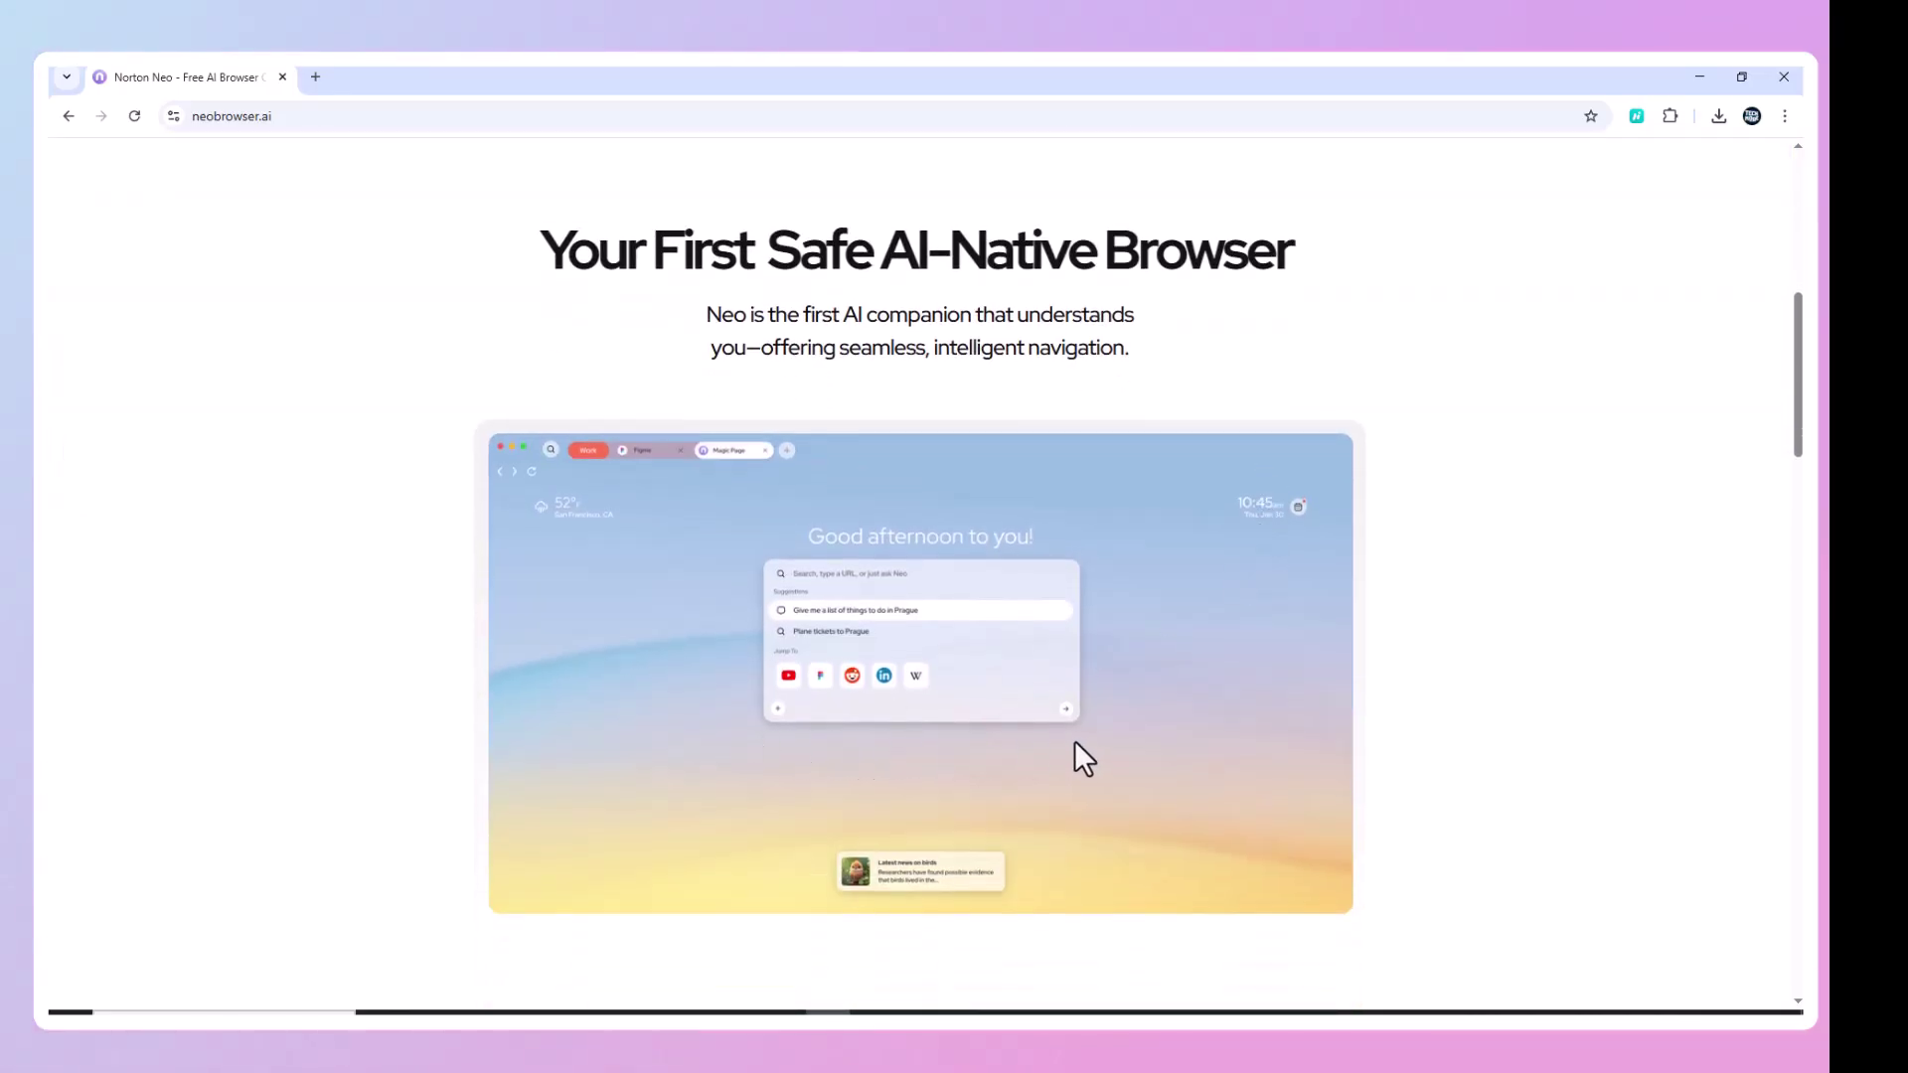
pyautogui.scroll(-4, 1074, 741)
pyautogui.scroll(-1, 1072, 735)
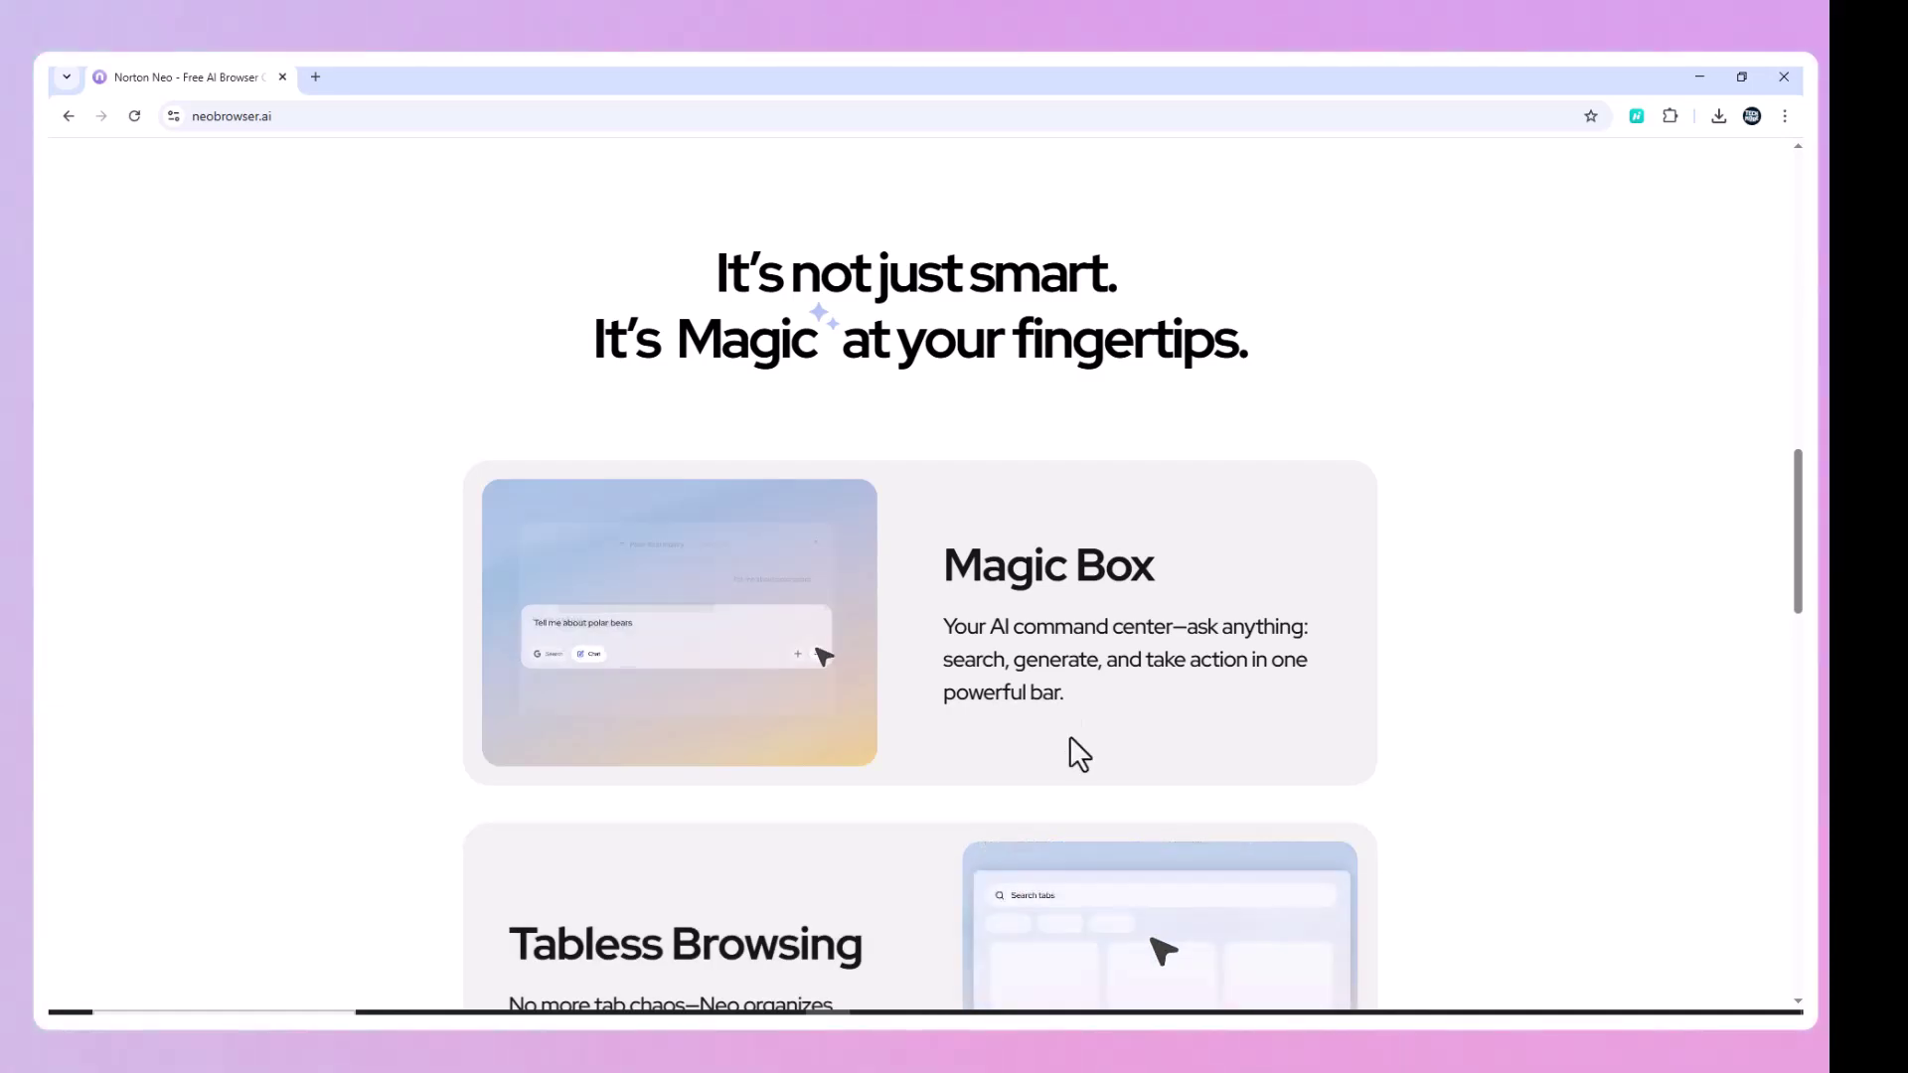
pyautogui.scroll(-3, 1069, 735)
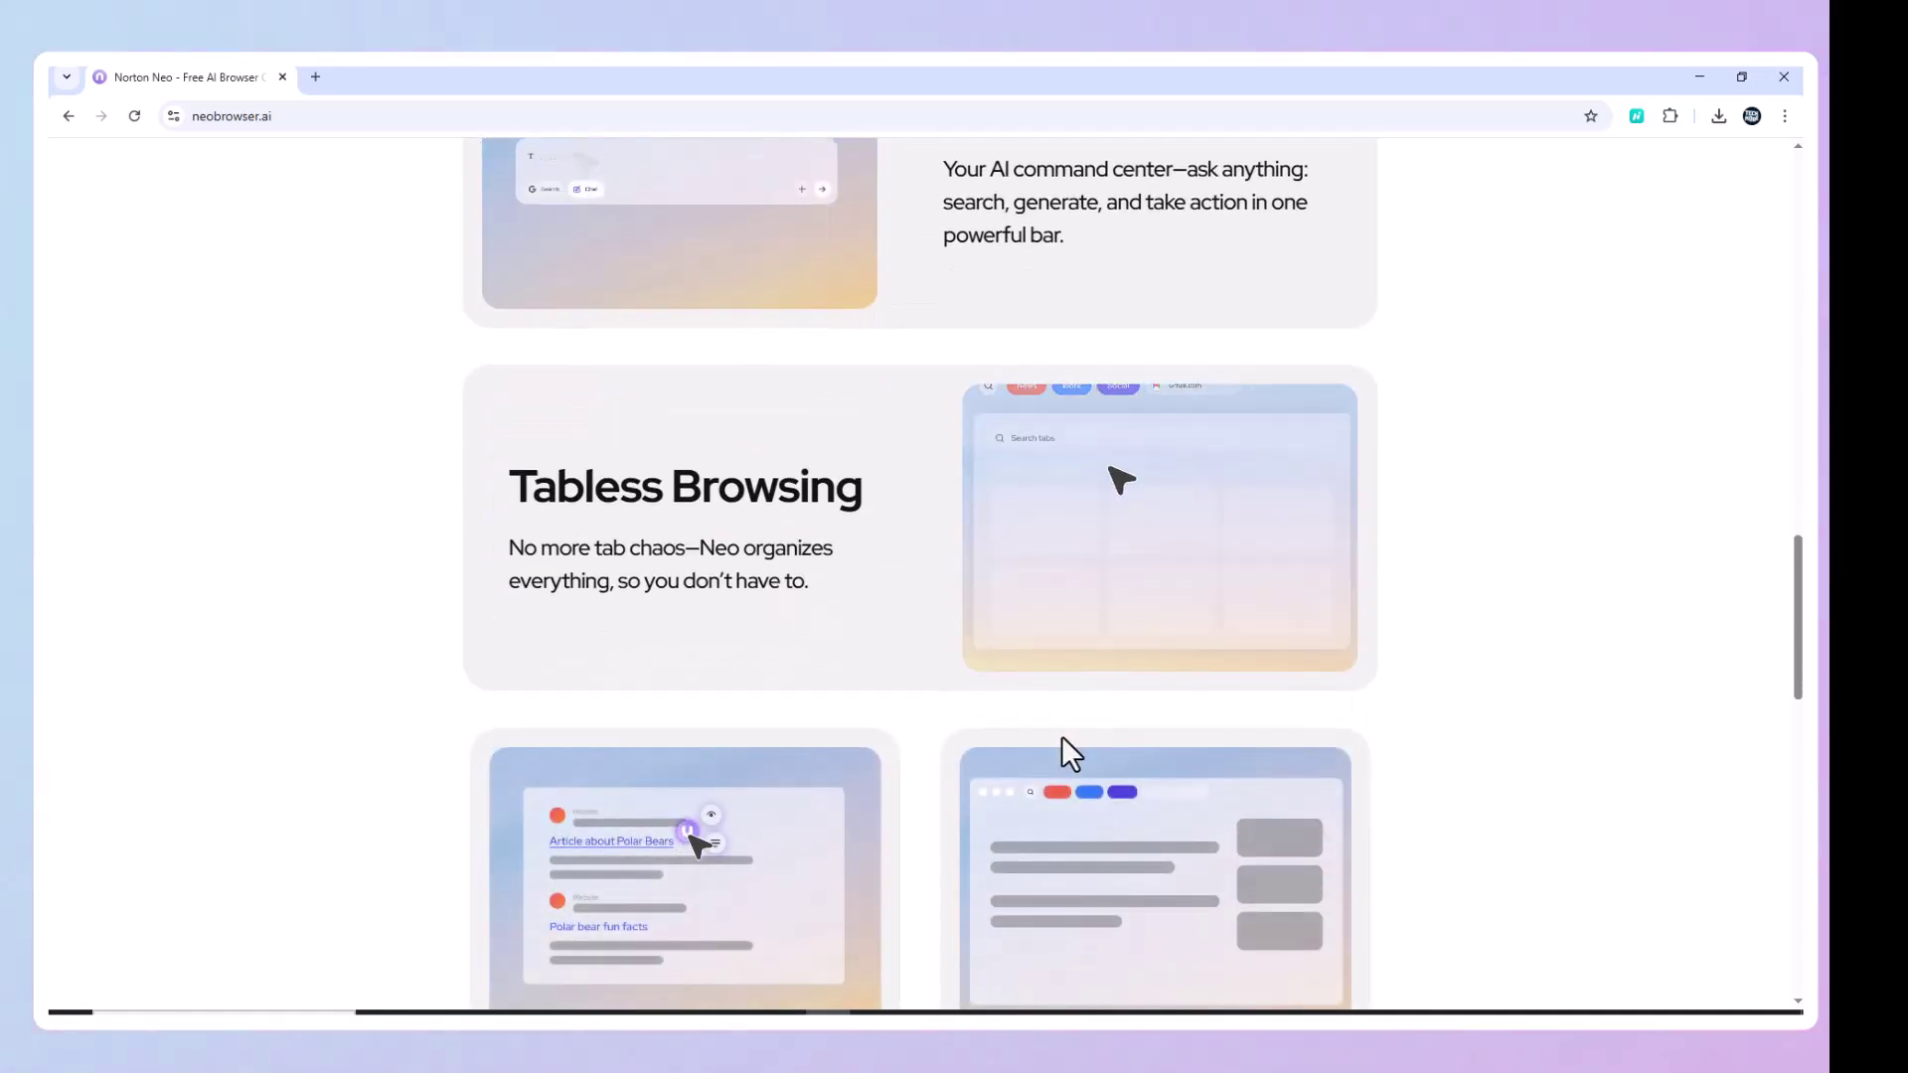
pyautogui.scroll(-2, 1063, 734)
pyautogui.scroll(-1, 1060, 732)
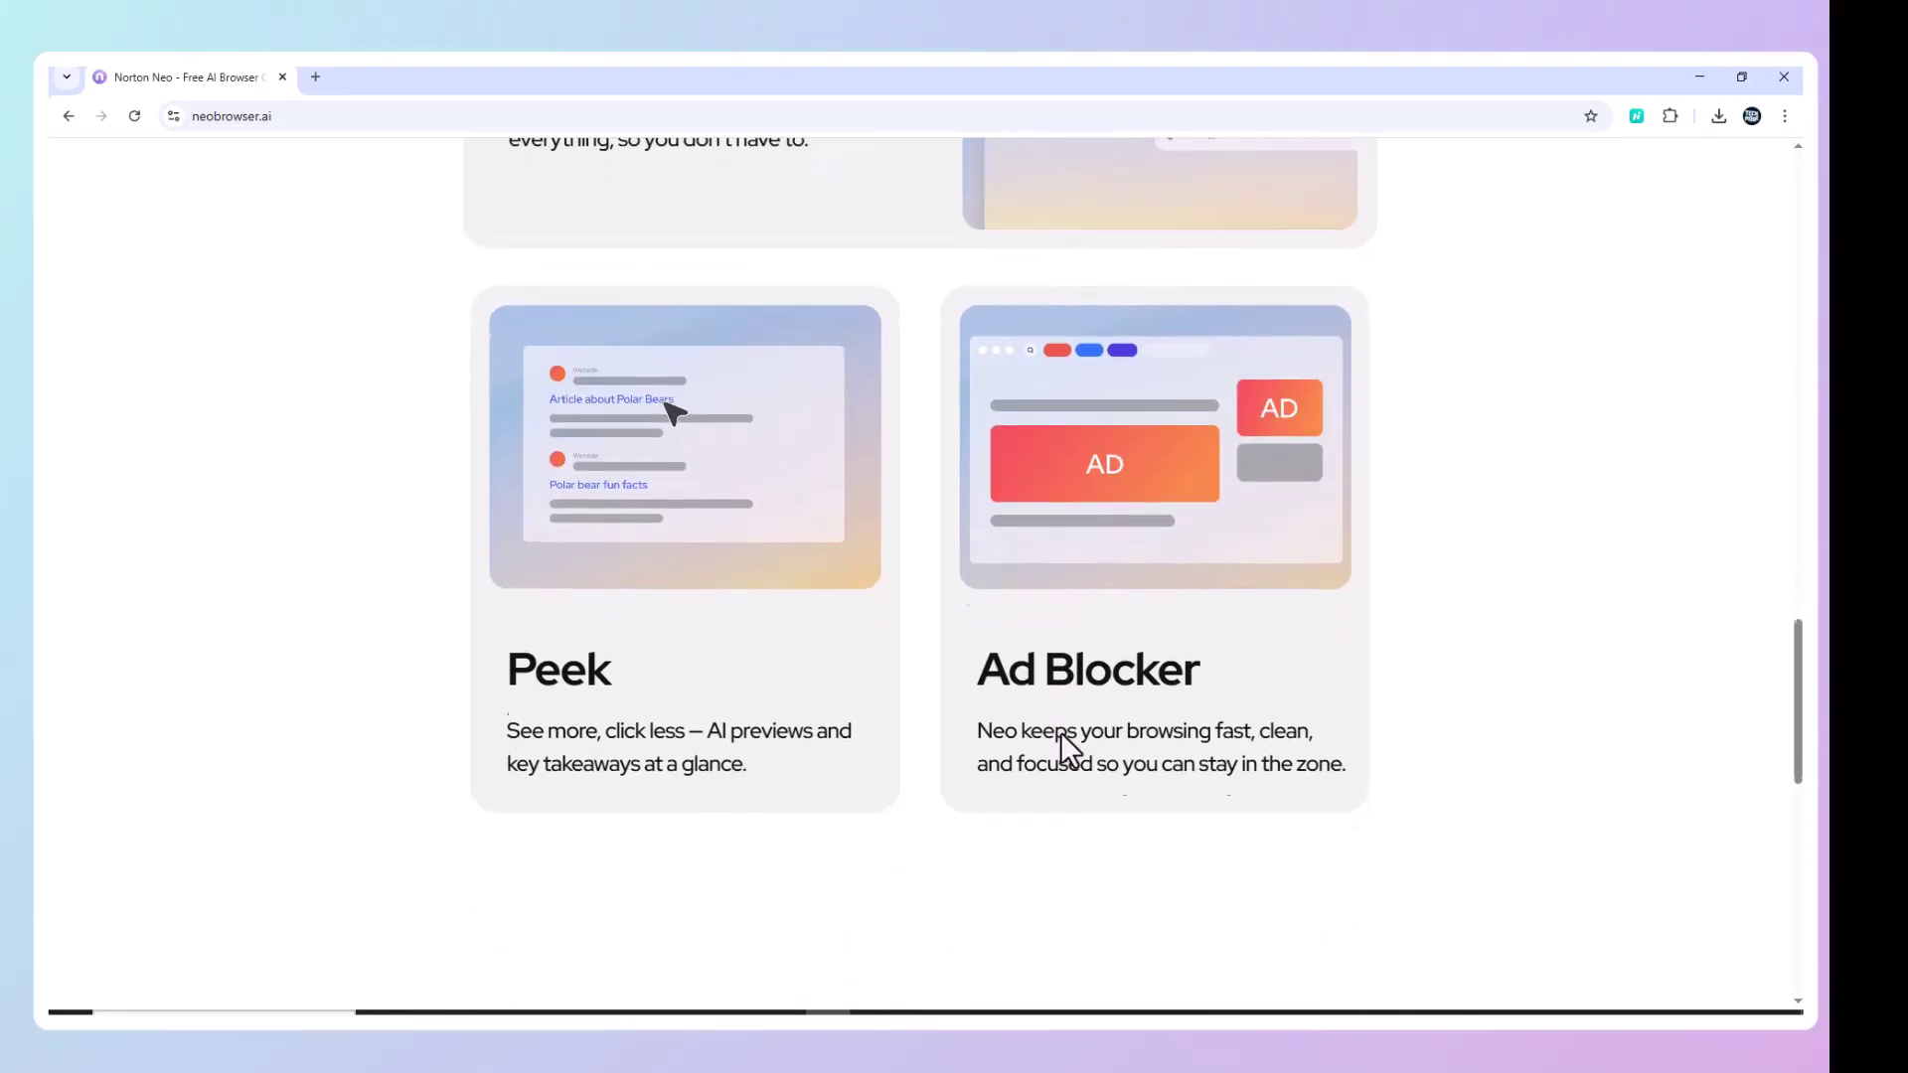
pyautogui.scroll(-2, 1060, 732)
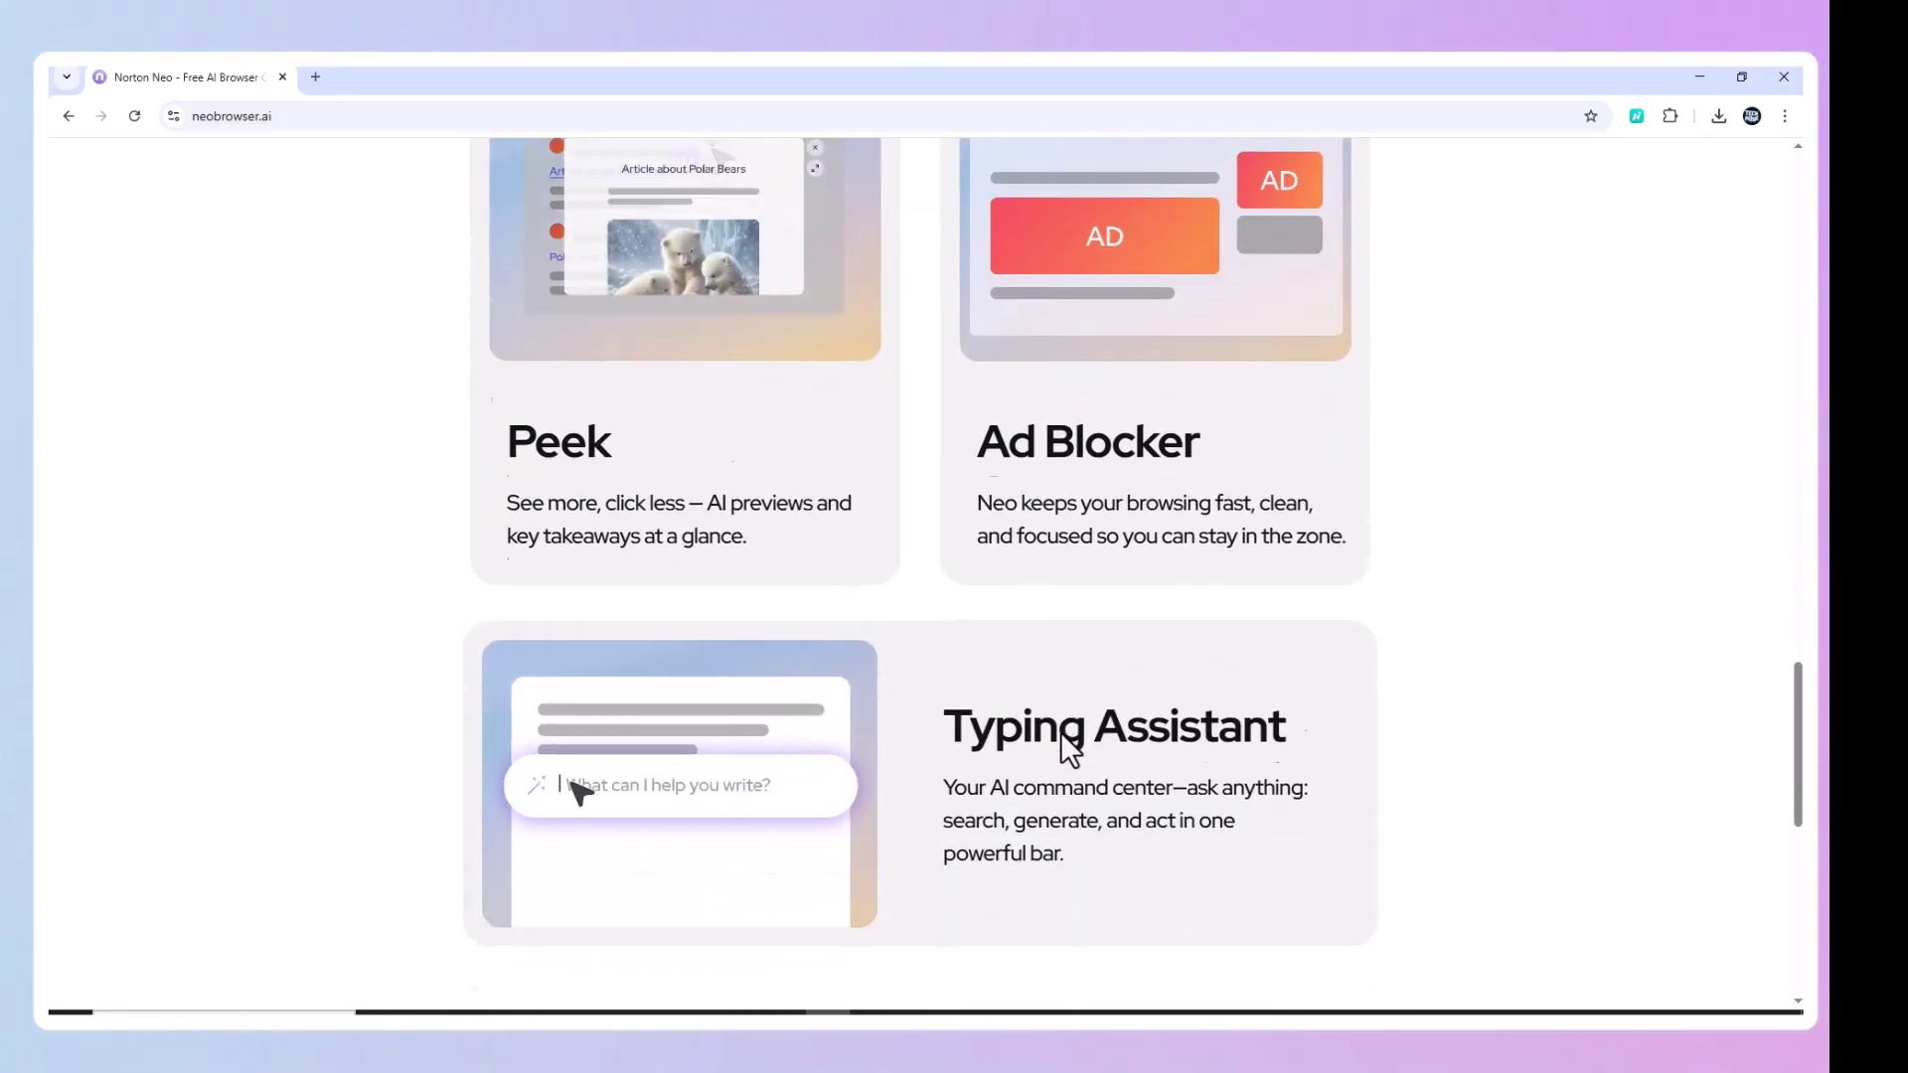
pyautogui.scroll(-3, 1061, 734)
pyautogui.scroll(-1, 1059, 731)
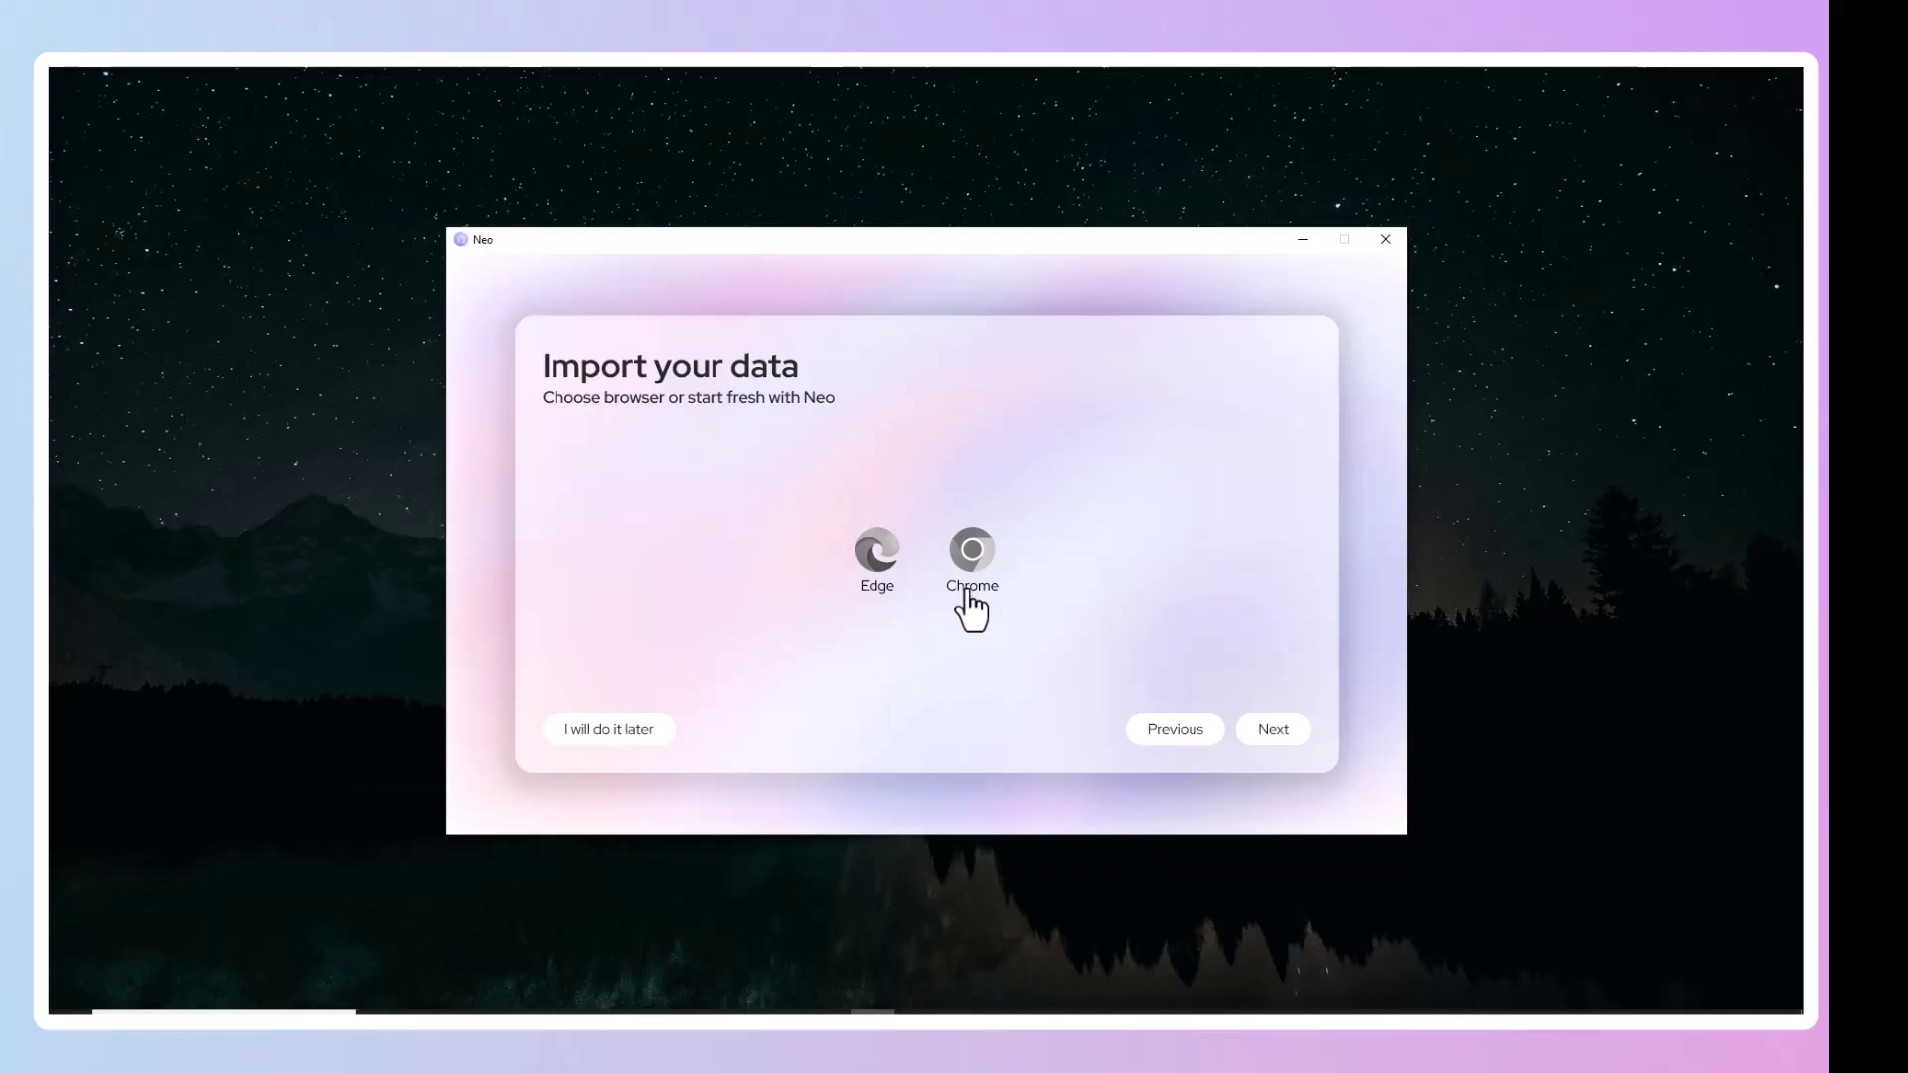
# Skip data import, keep the Light theme and finish setup to reach the Magic Page.
pyautogui.click(1272, 731)
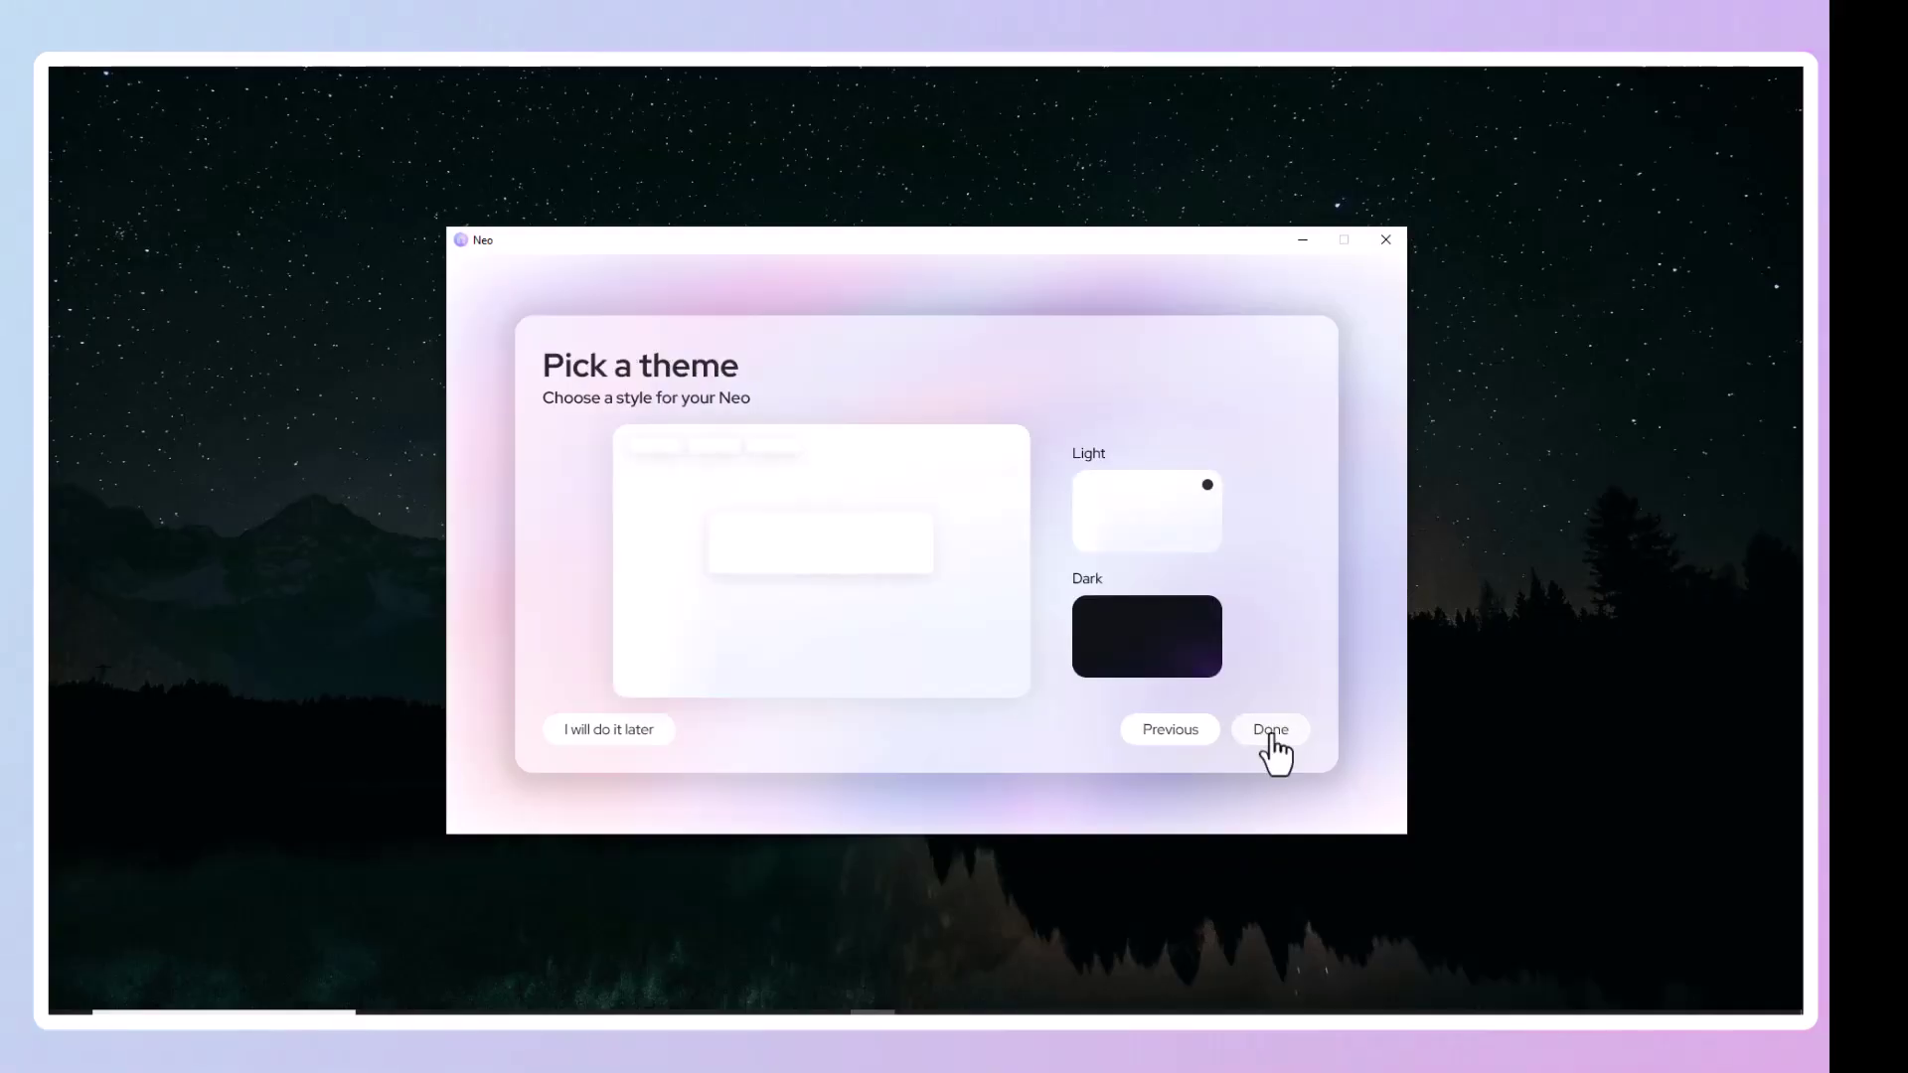
pyautogui.click(1275, 731)
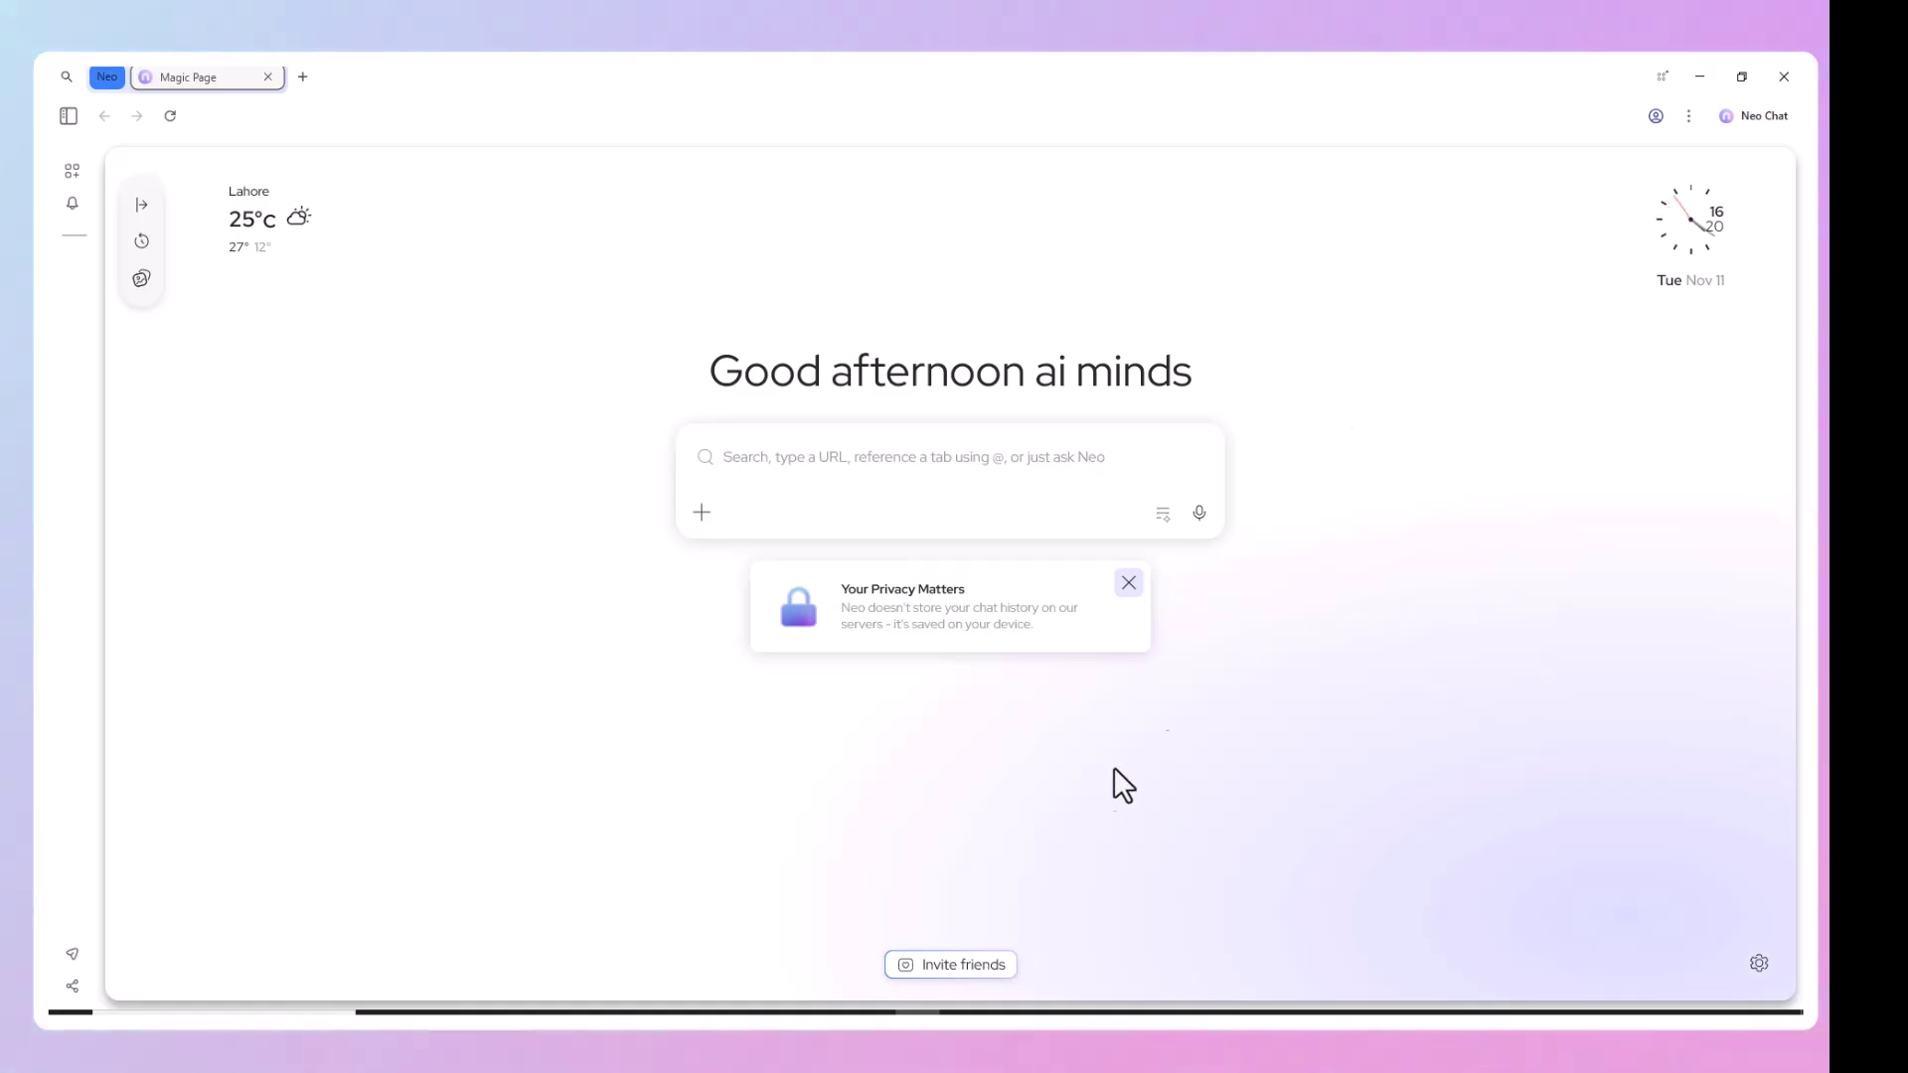
# Close the Your Privacy Matters card and focus the Magic Box search field.
pyautogui.click(1128, 583)
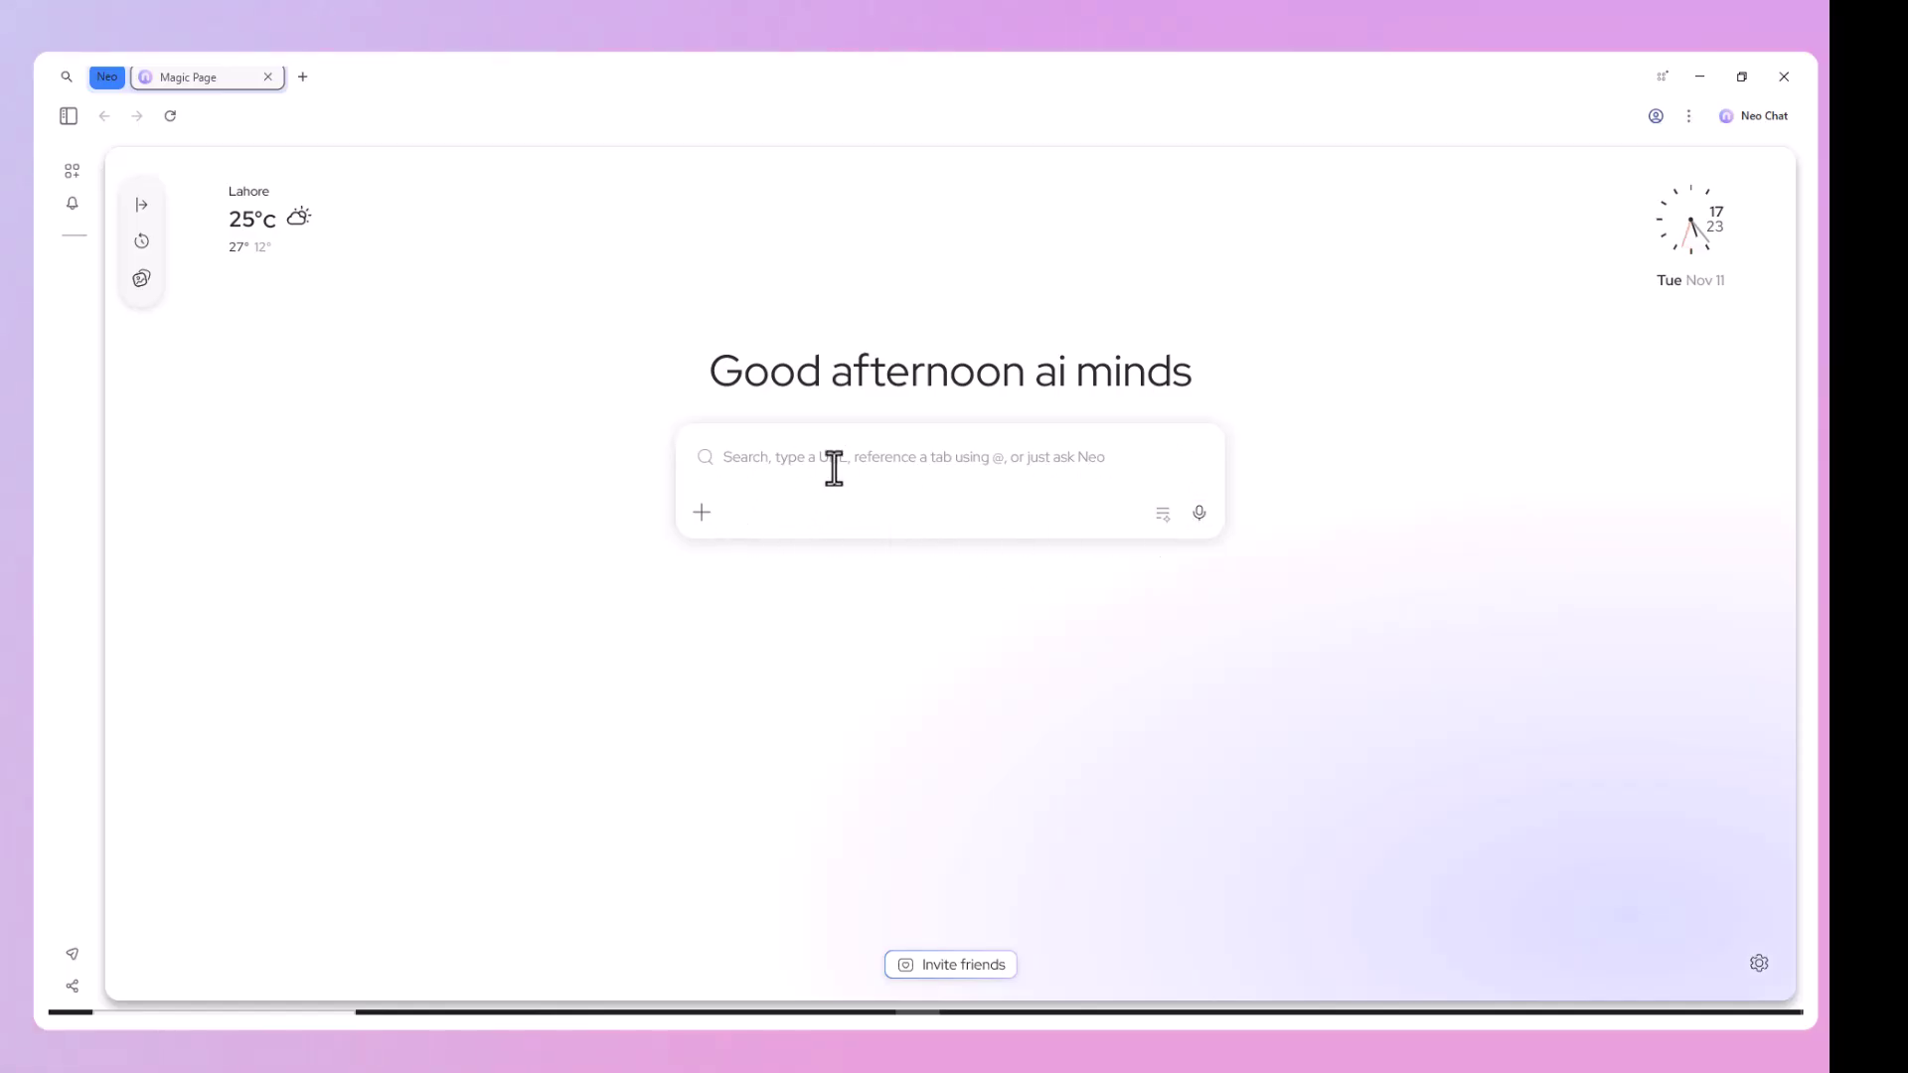
pyautogui.click(864, 461)
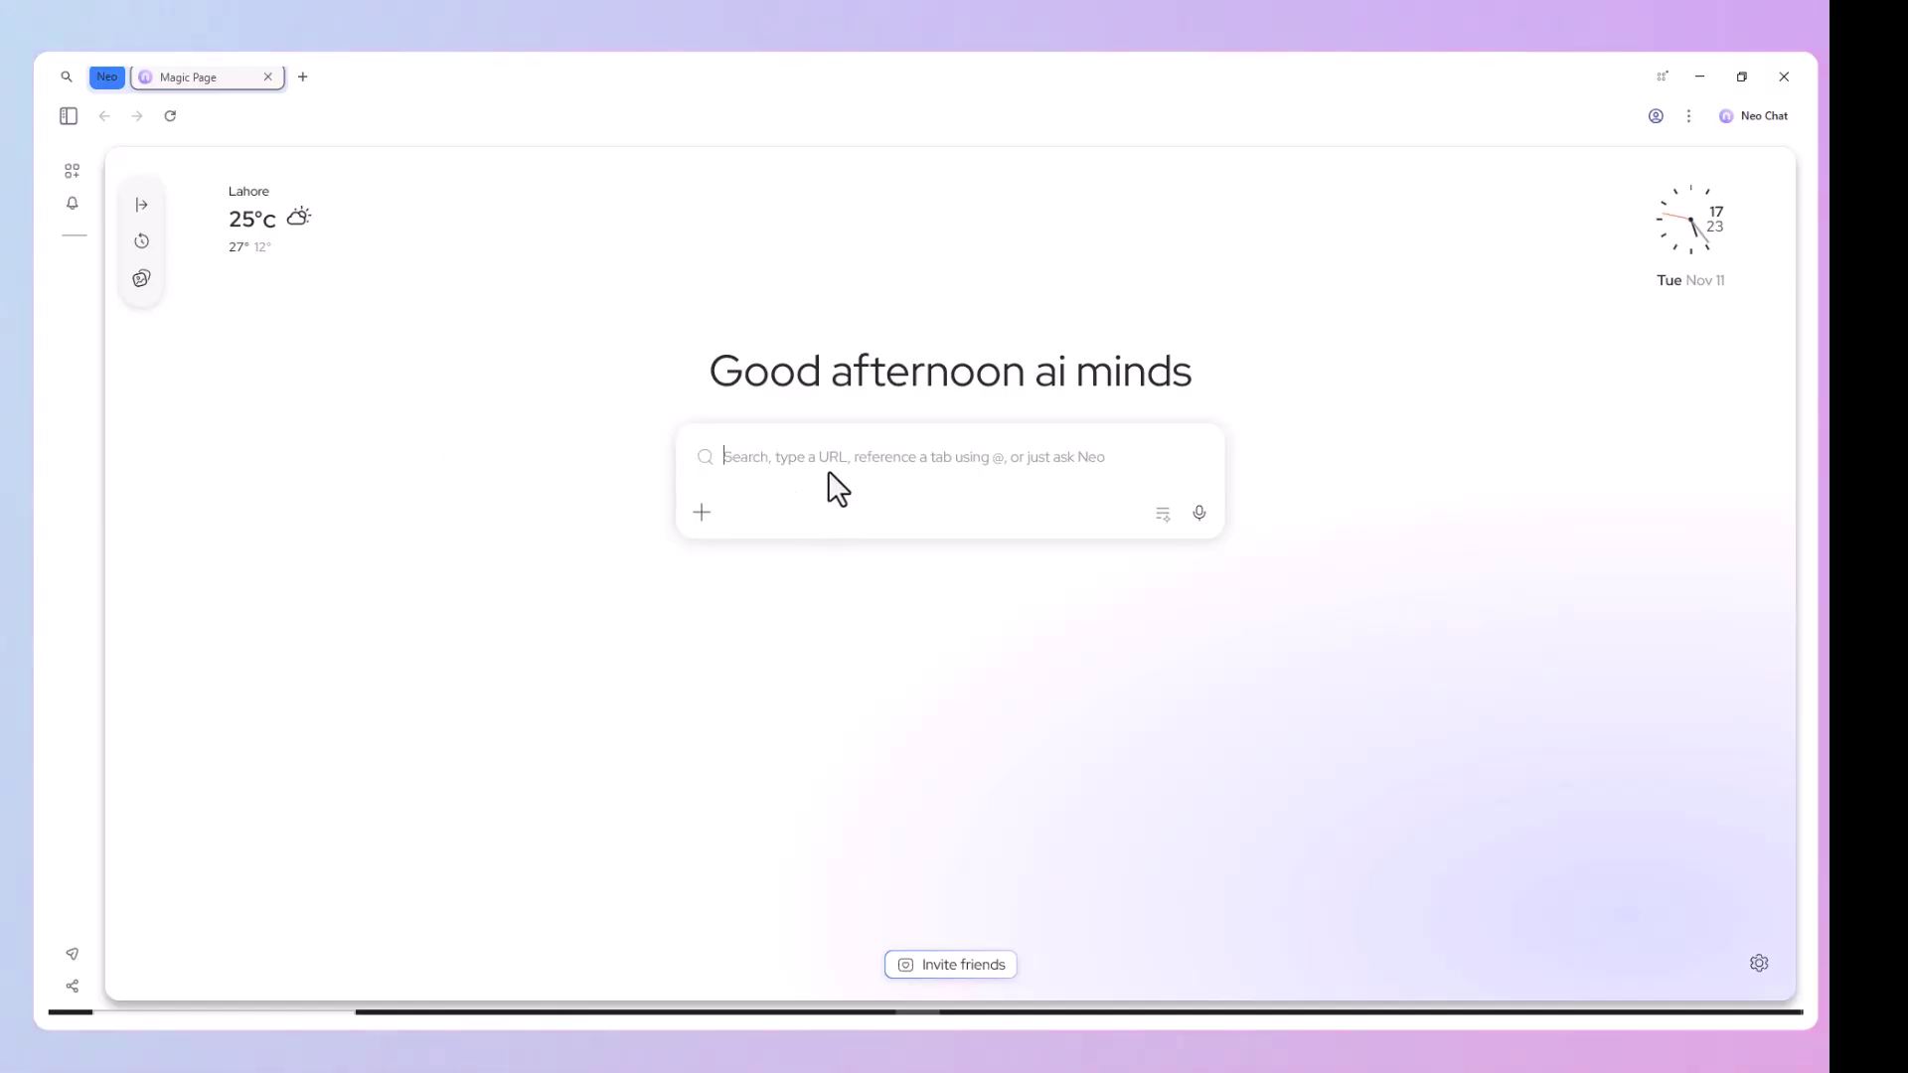
pyautogui.write('show me the fastest growing tech startups this ye')
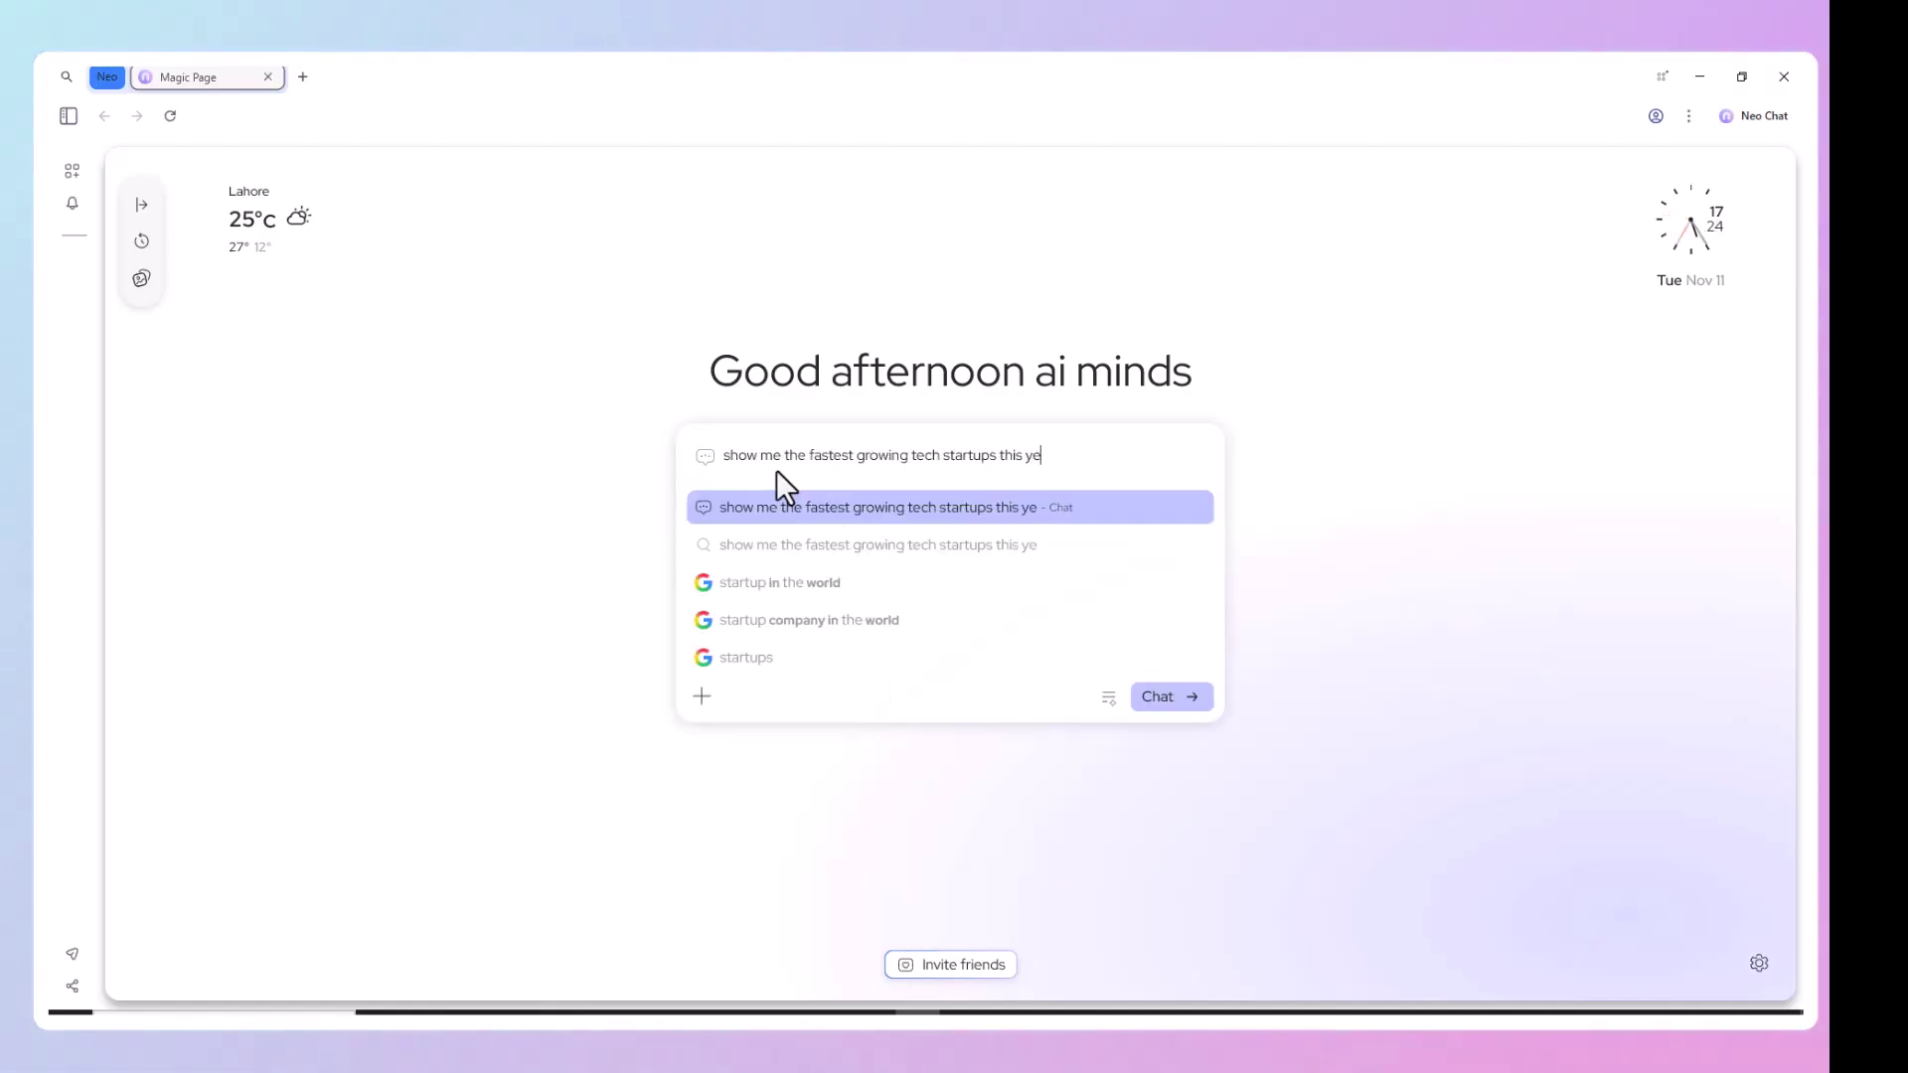
pyautogui.write('ar')
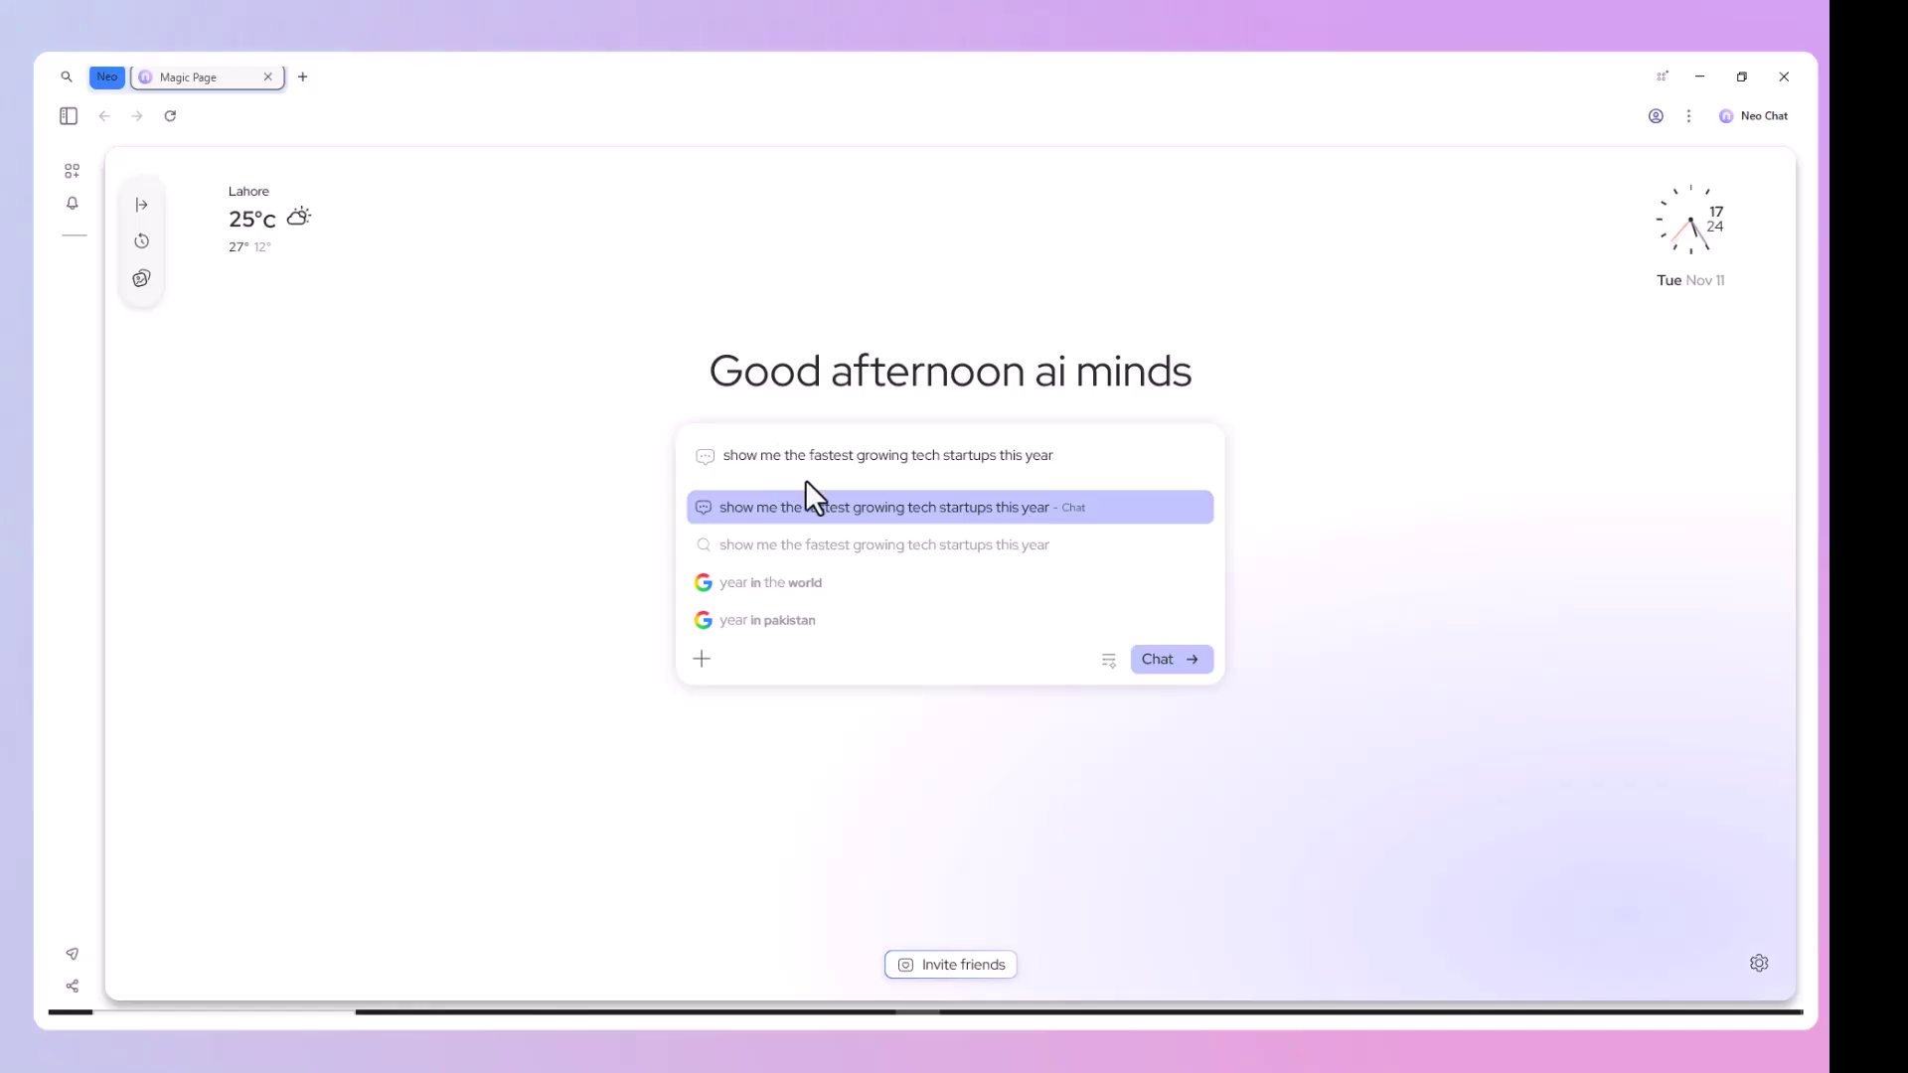
# Send the fastest growing tech startups question to Neo chat, then view its Google results.
pyautogui.click(826, 509)
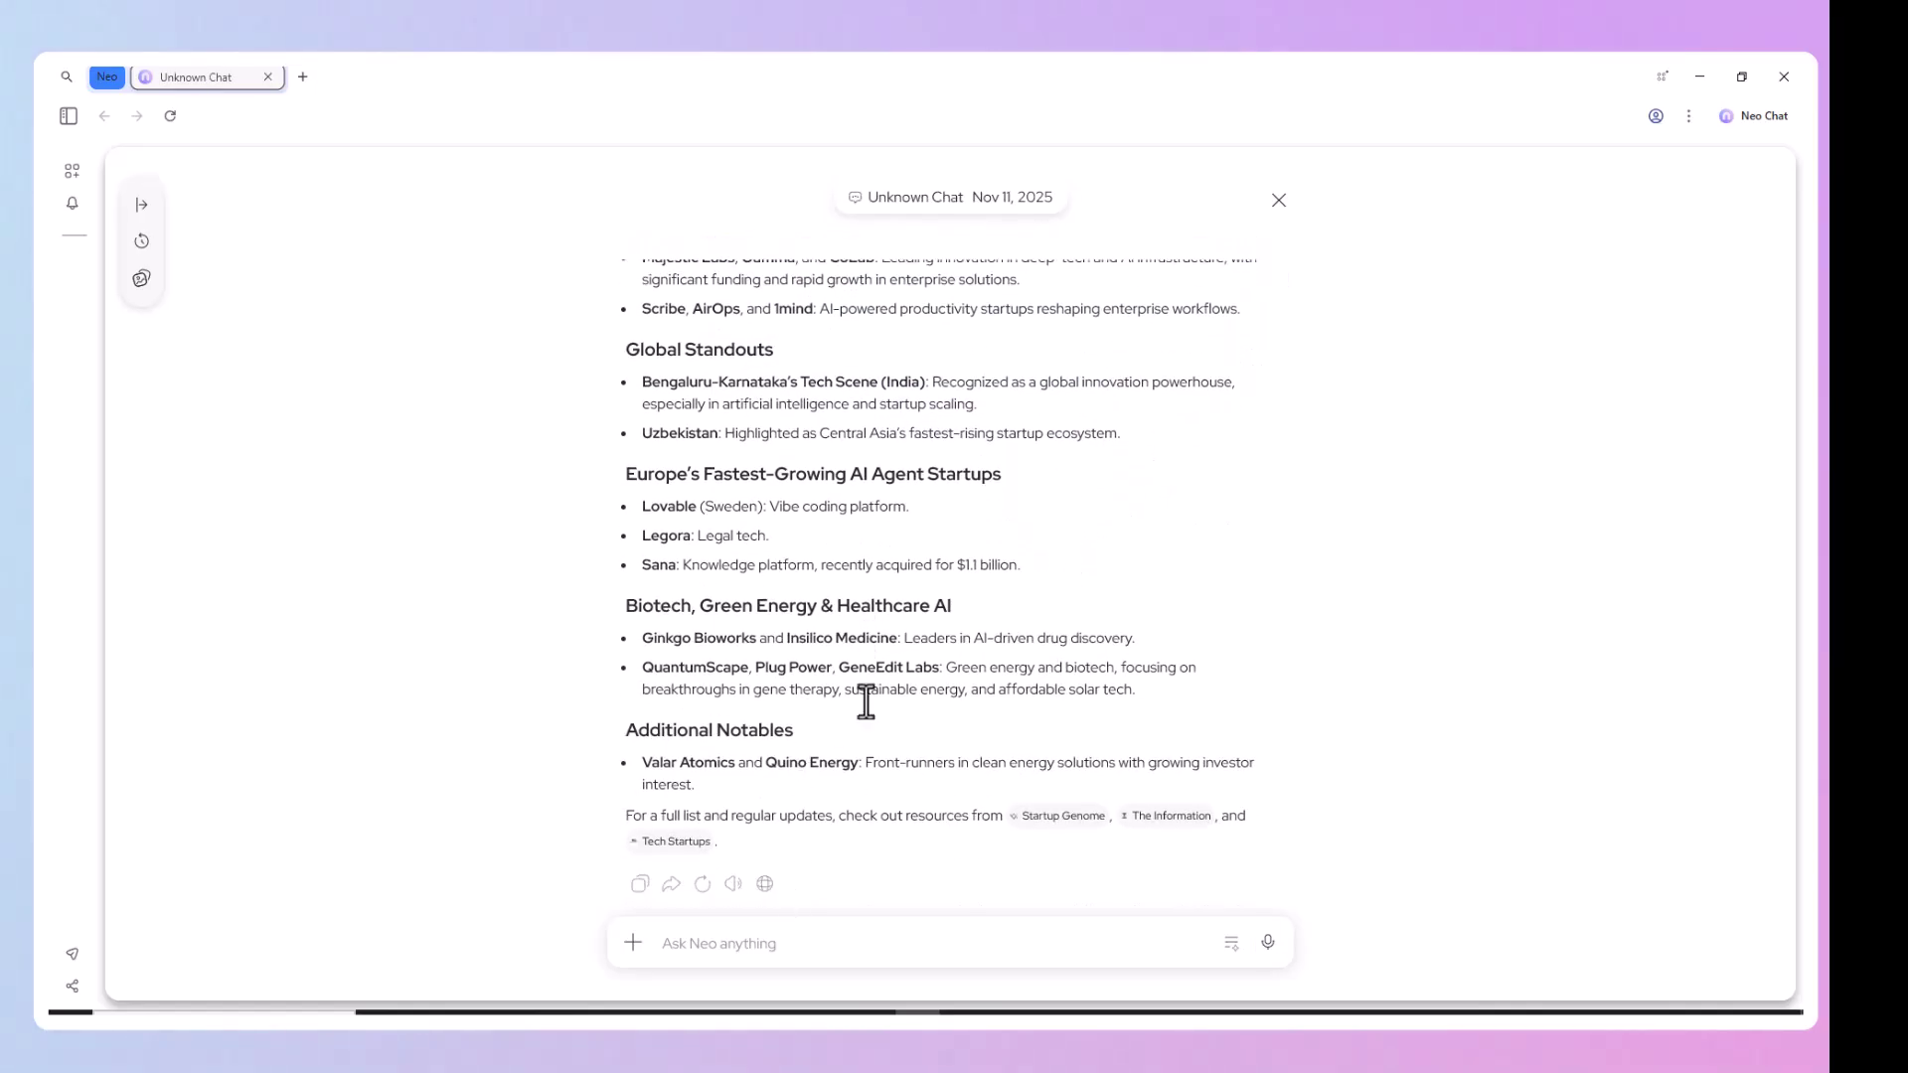
pyautogui.click(764, 883)
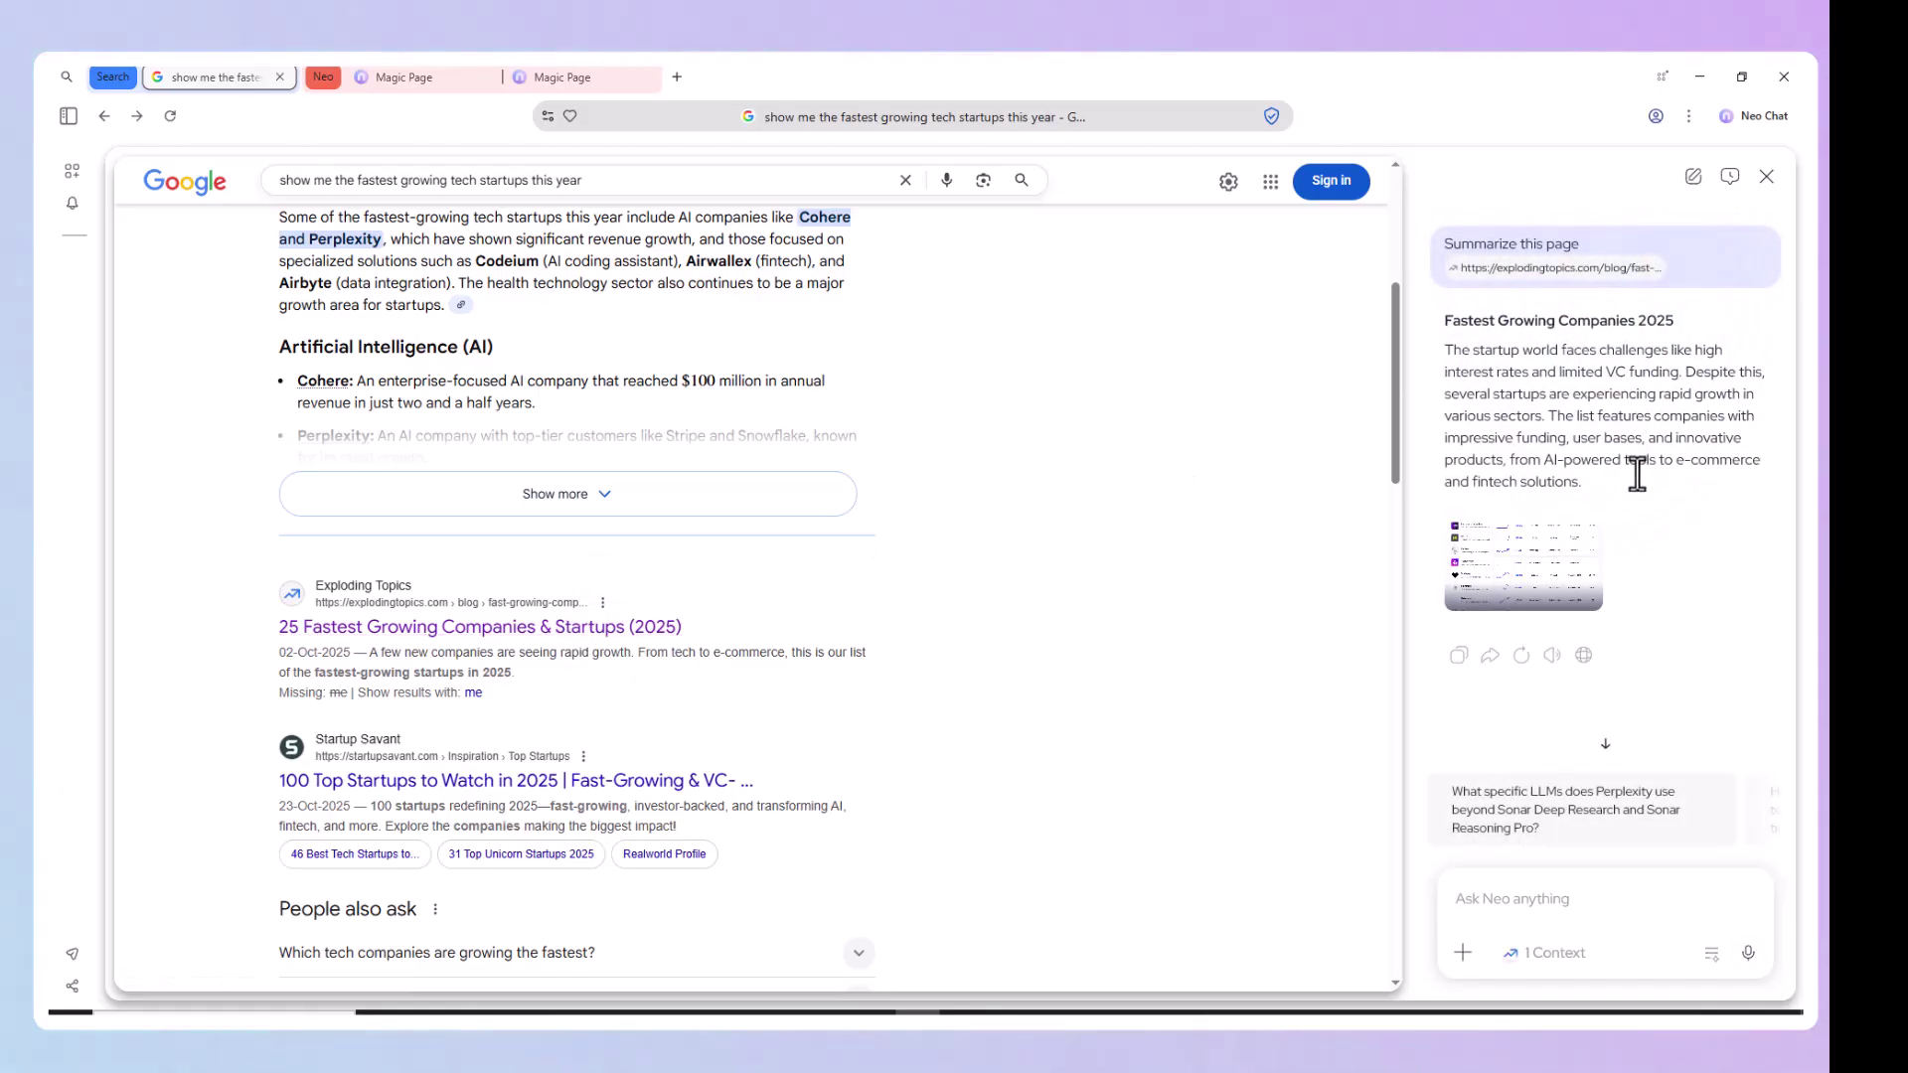
pyautogui.scroll(-1, 1635, 522)
pyautogui.write('35')
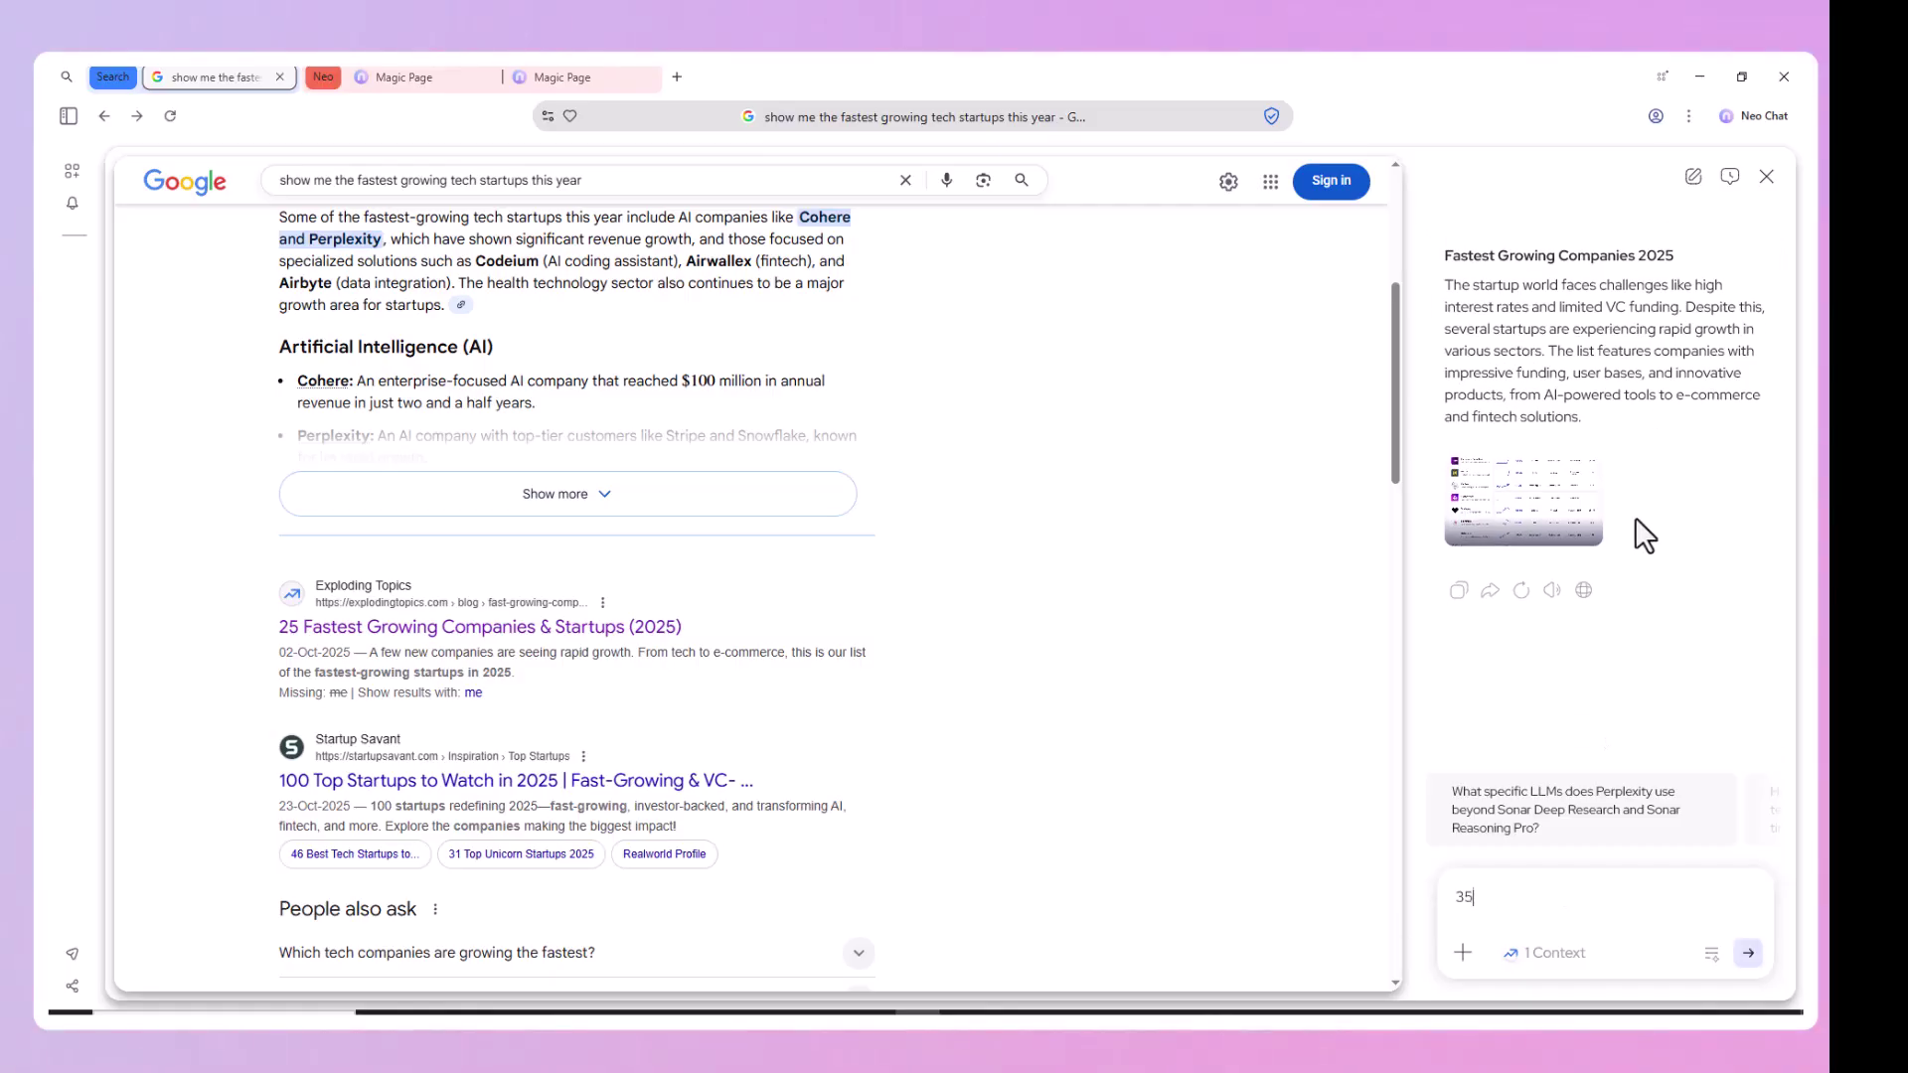
pyautogui.write('highlight only financial details')
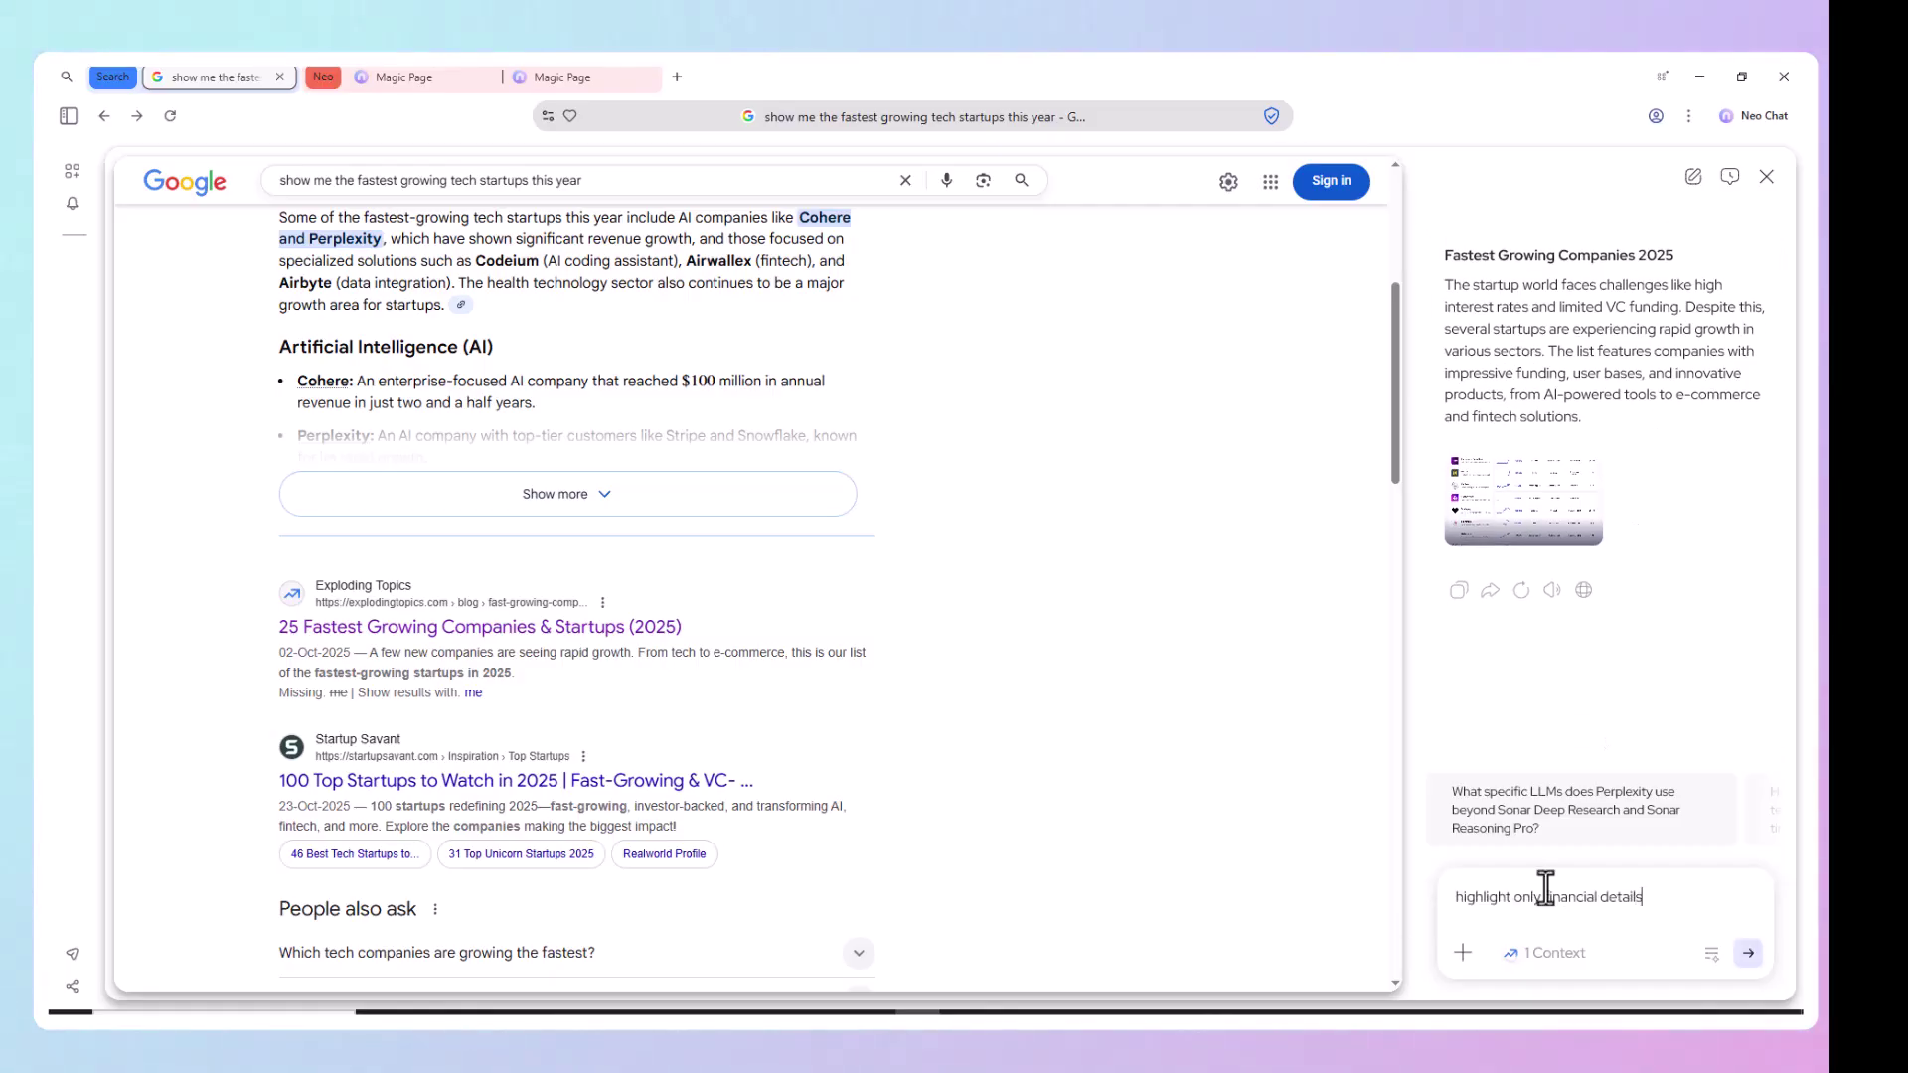
# Send 'highlight only financial details' to narrow the startups article summary.
pyautogui.press('Return')
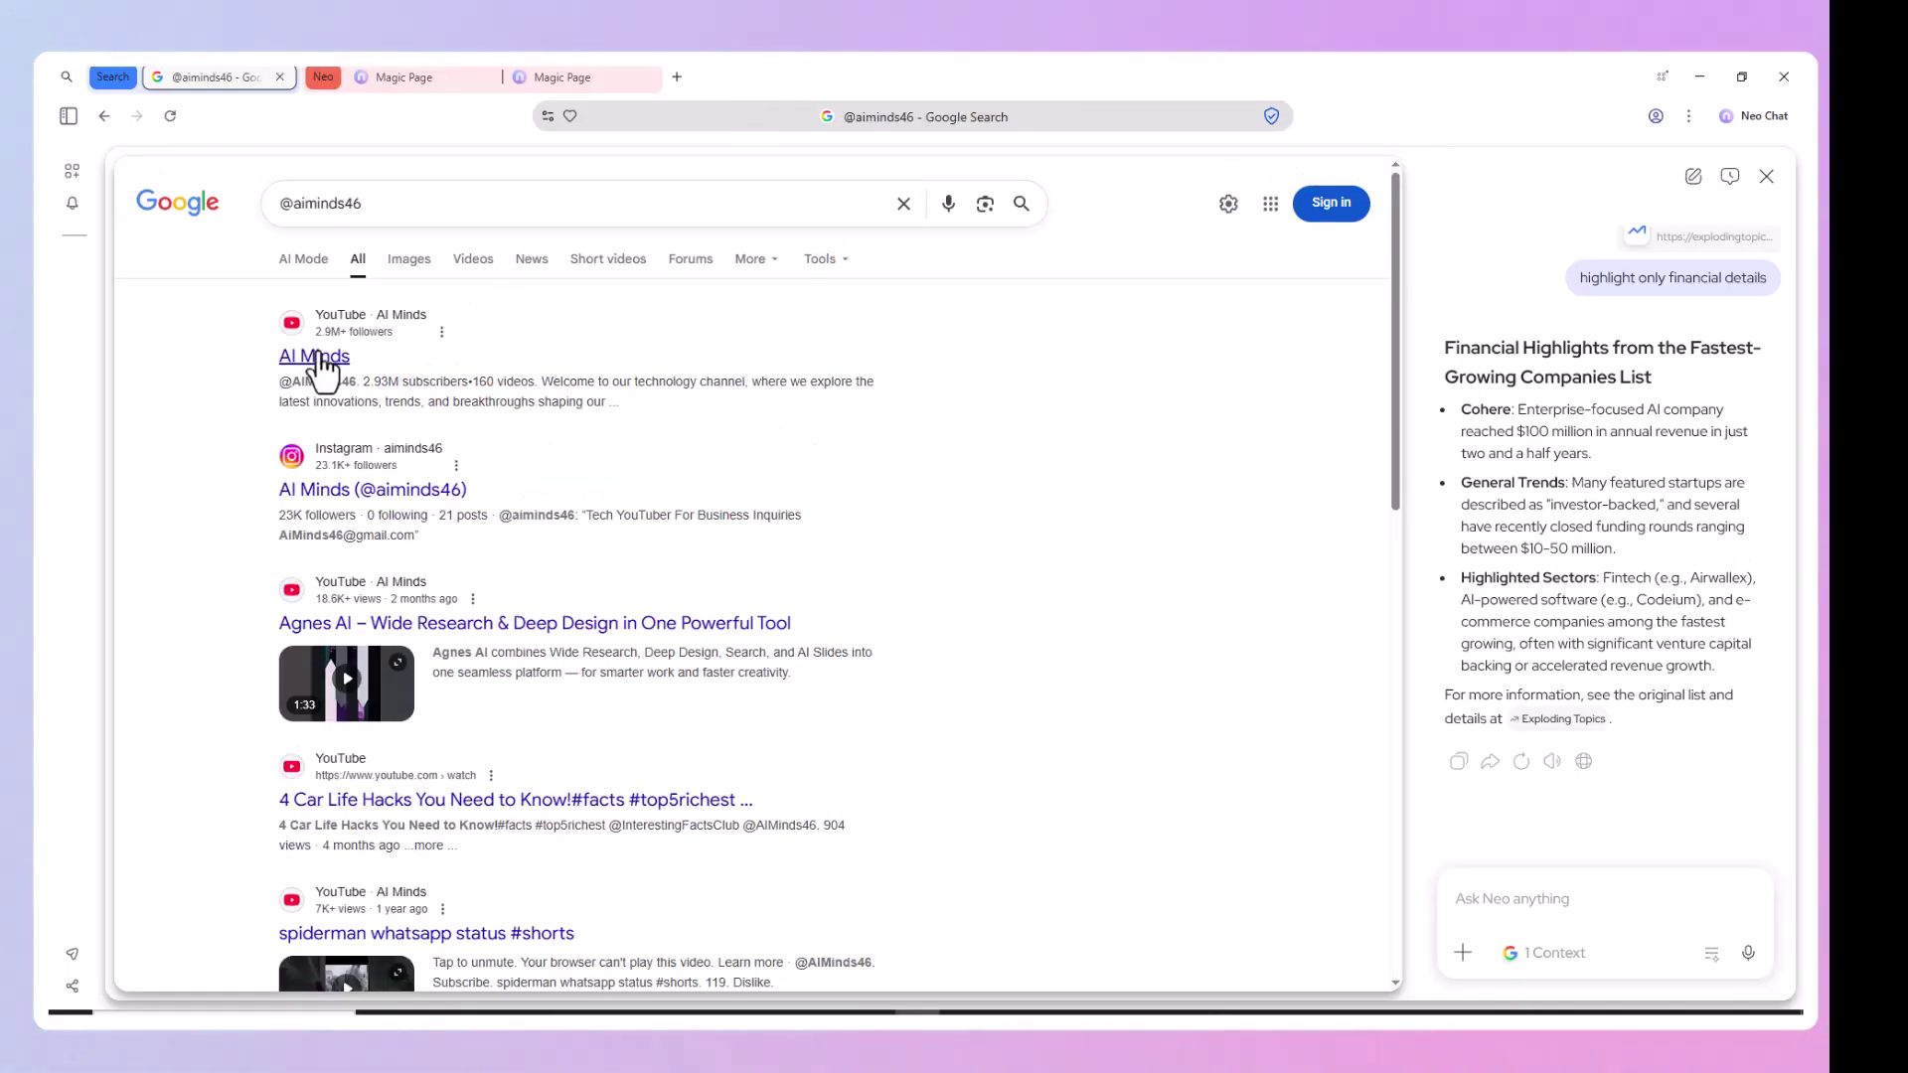
# Get Neo's main takeaways from the RecCloud translation video, play it, and view the context chip.
pyautogui.click(321, 366)
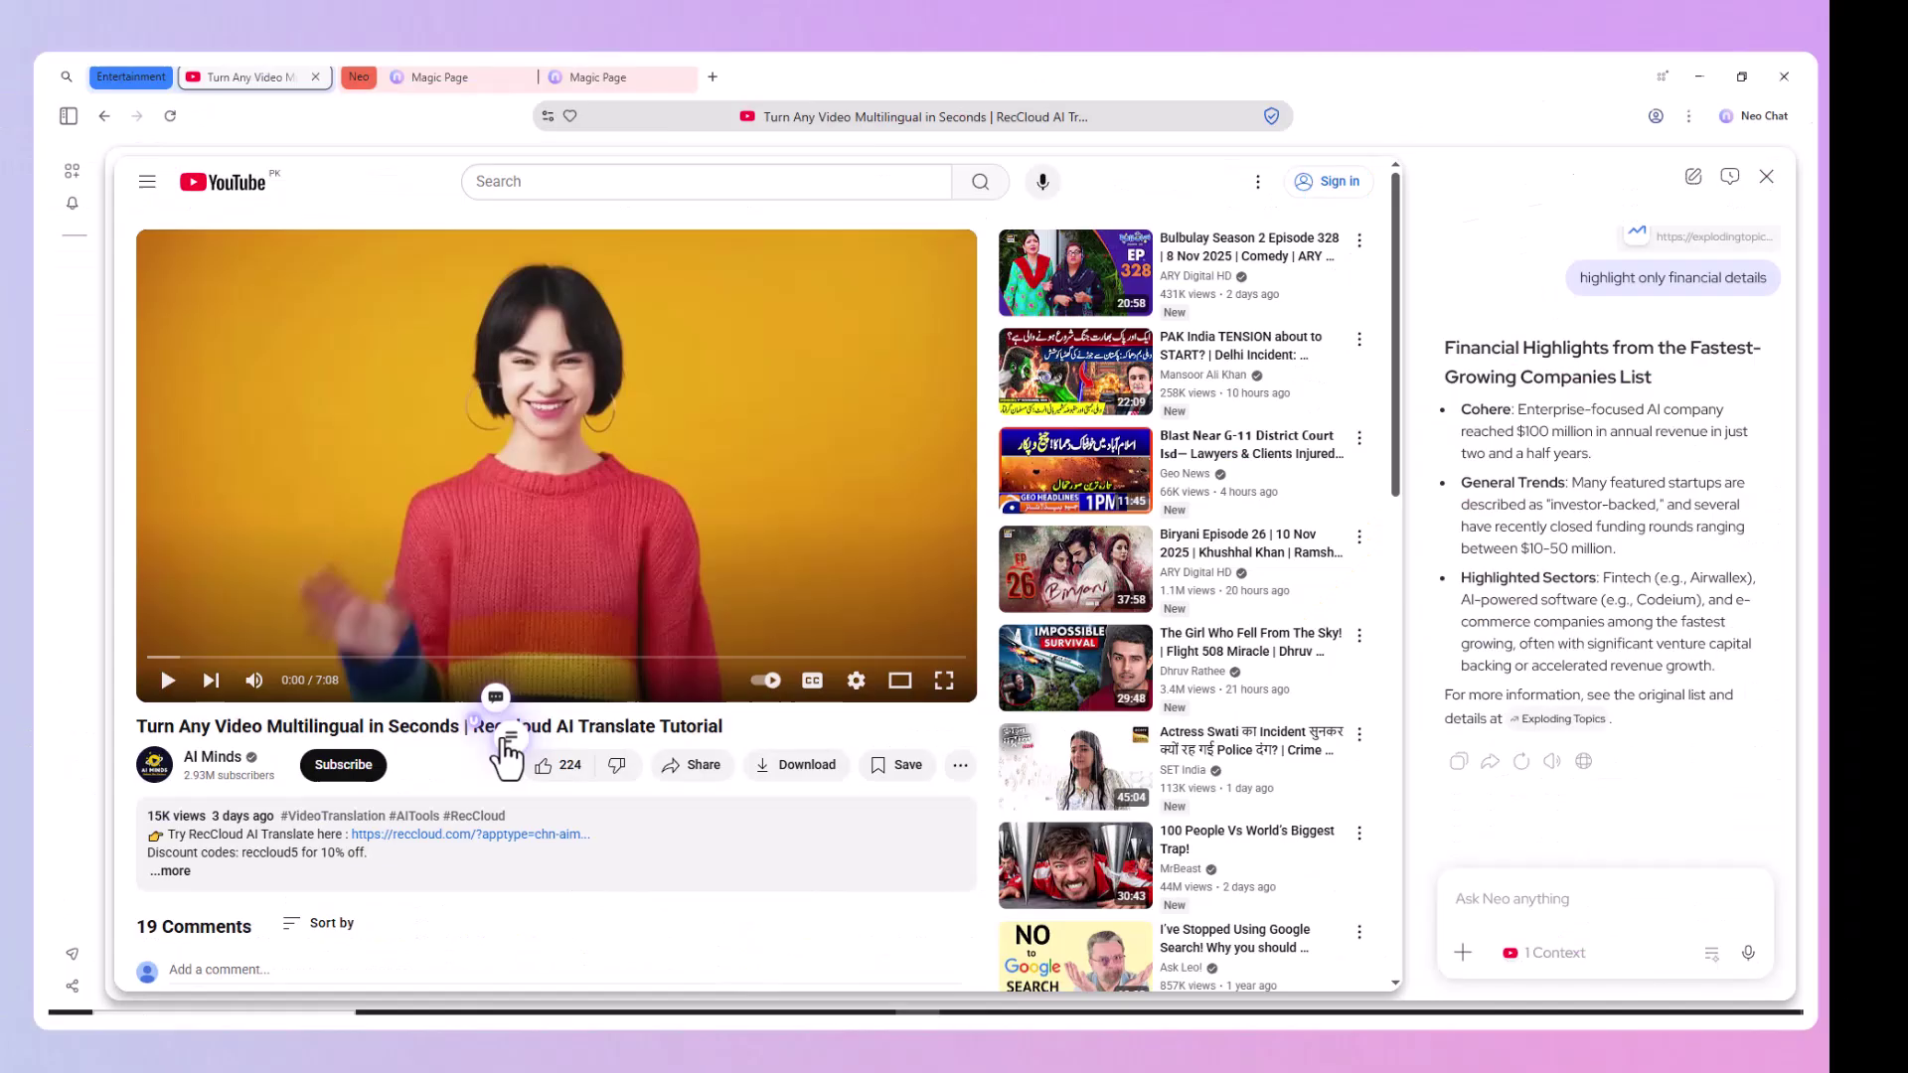
pyautogui.click(507, 739)
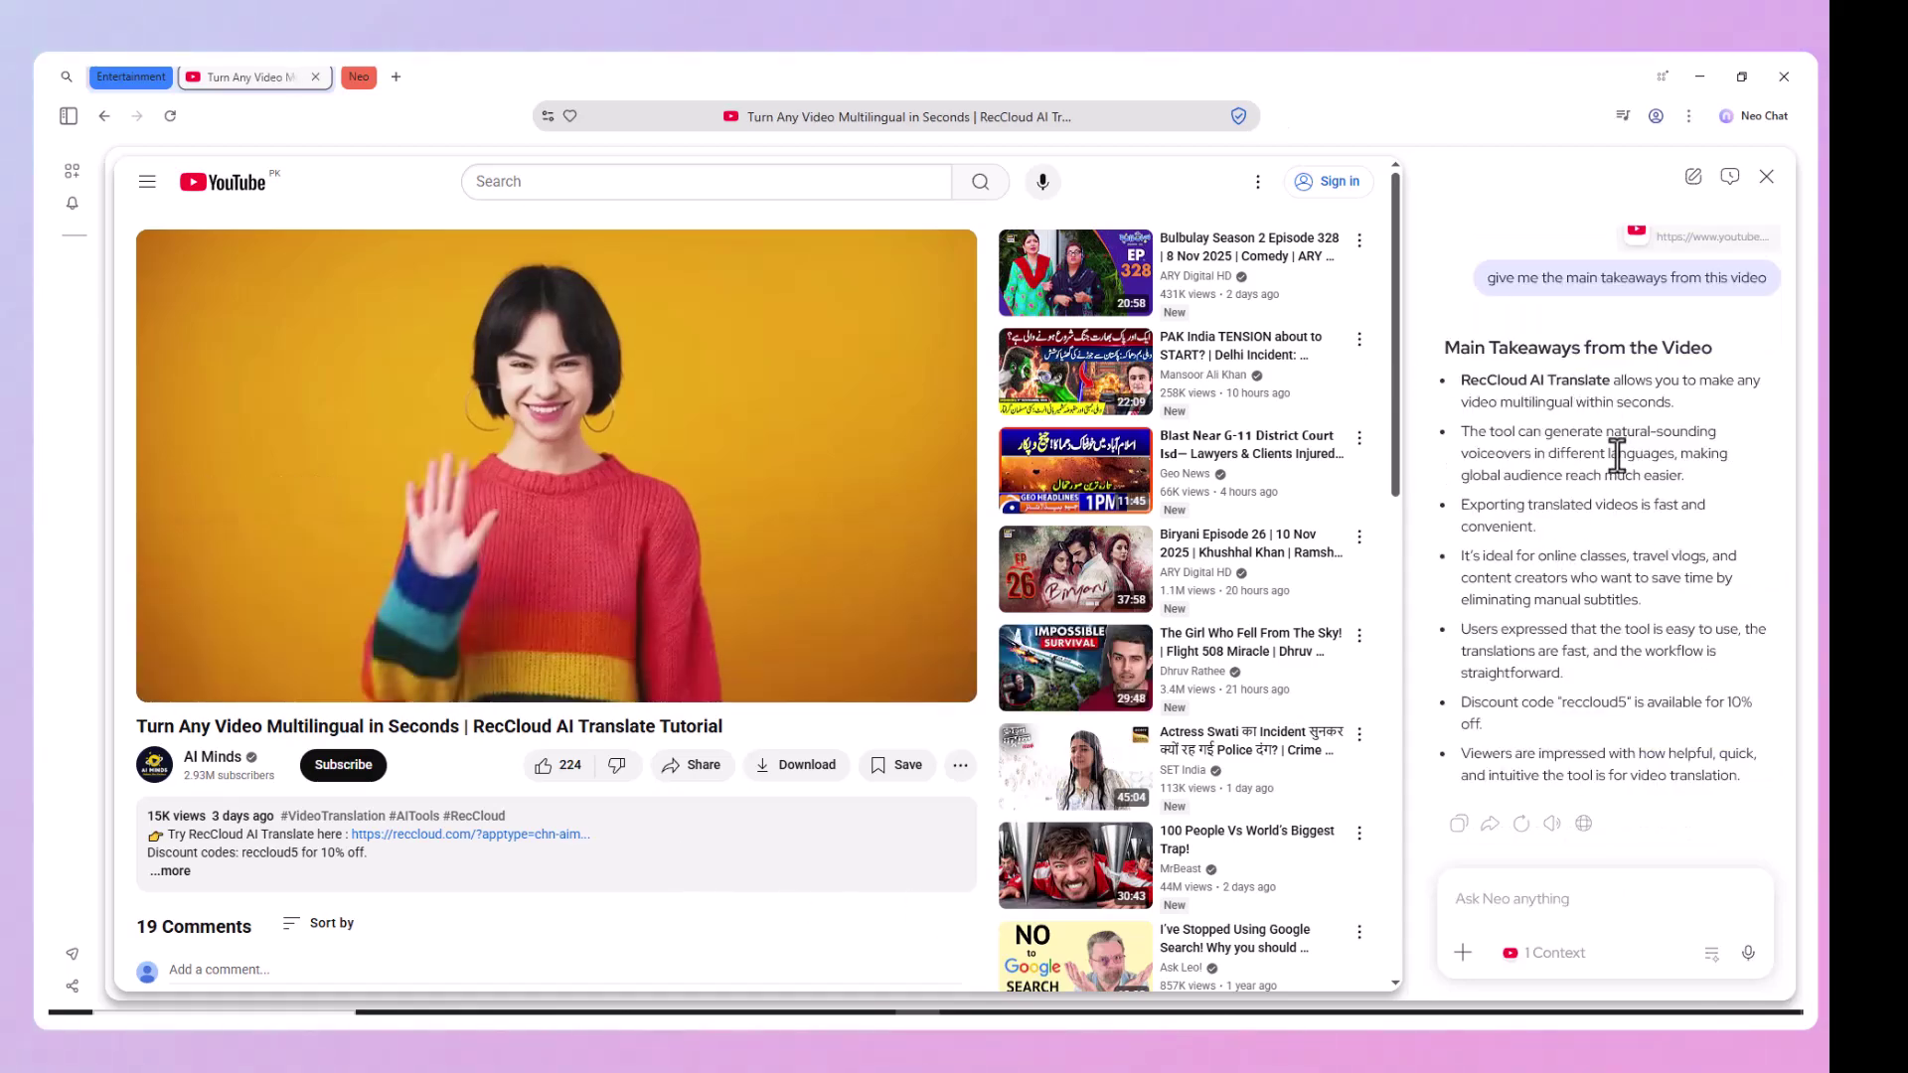
pyautogui.scroll(2, 1507, 740)
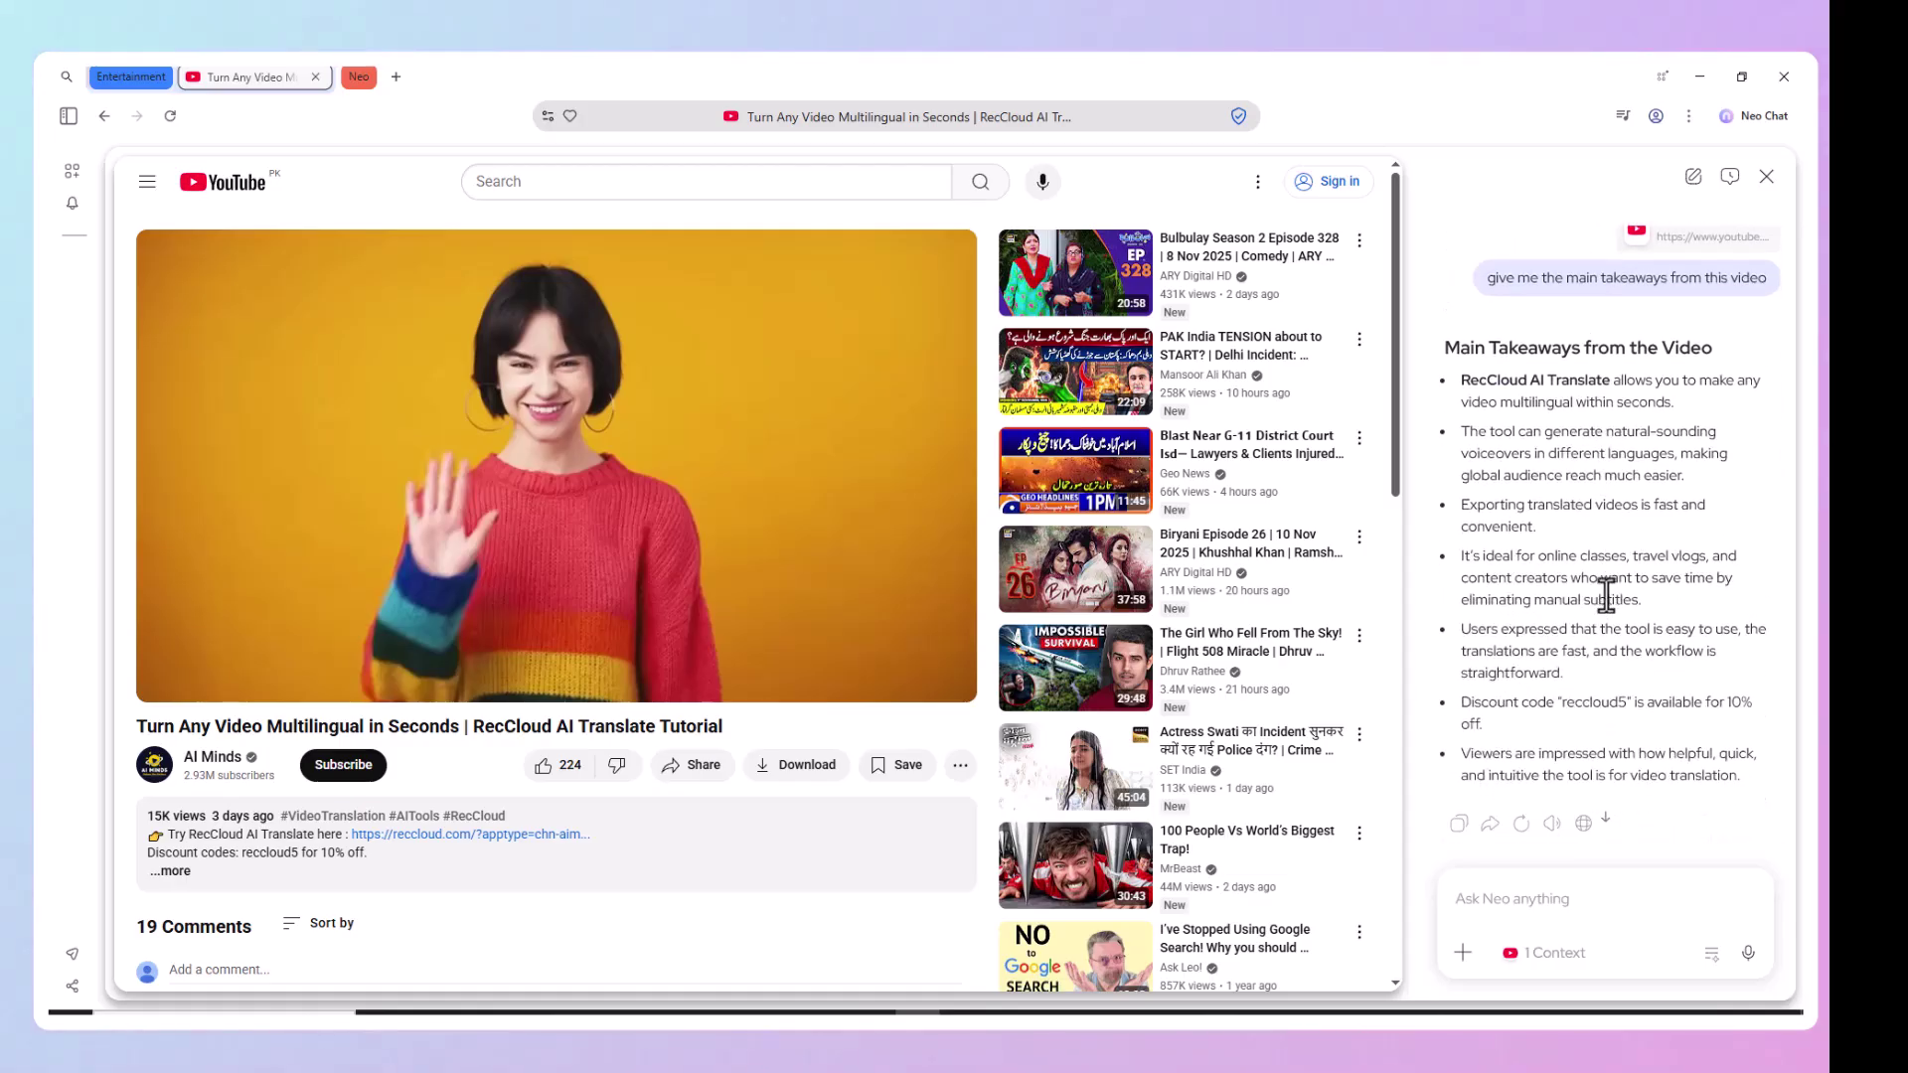
pyautogui.click(807, 877)
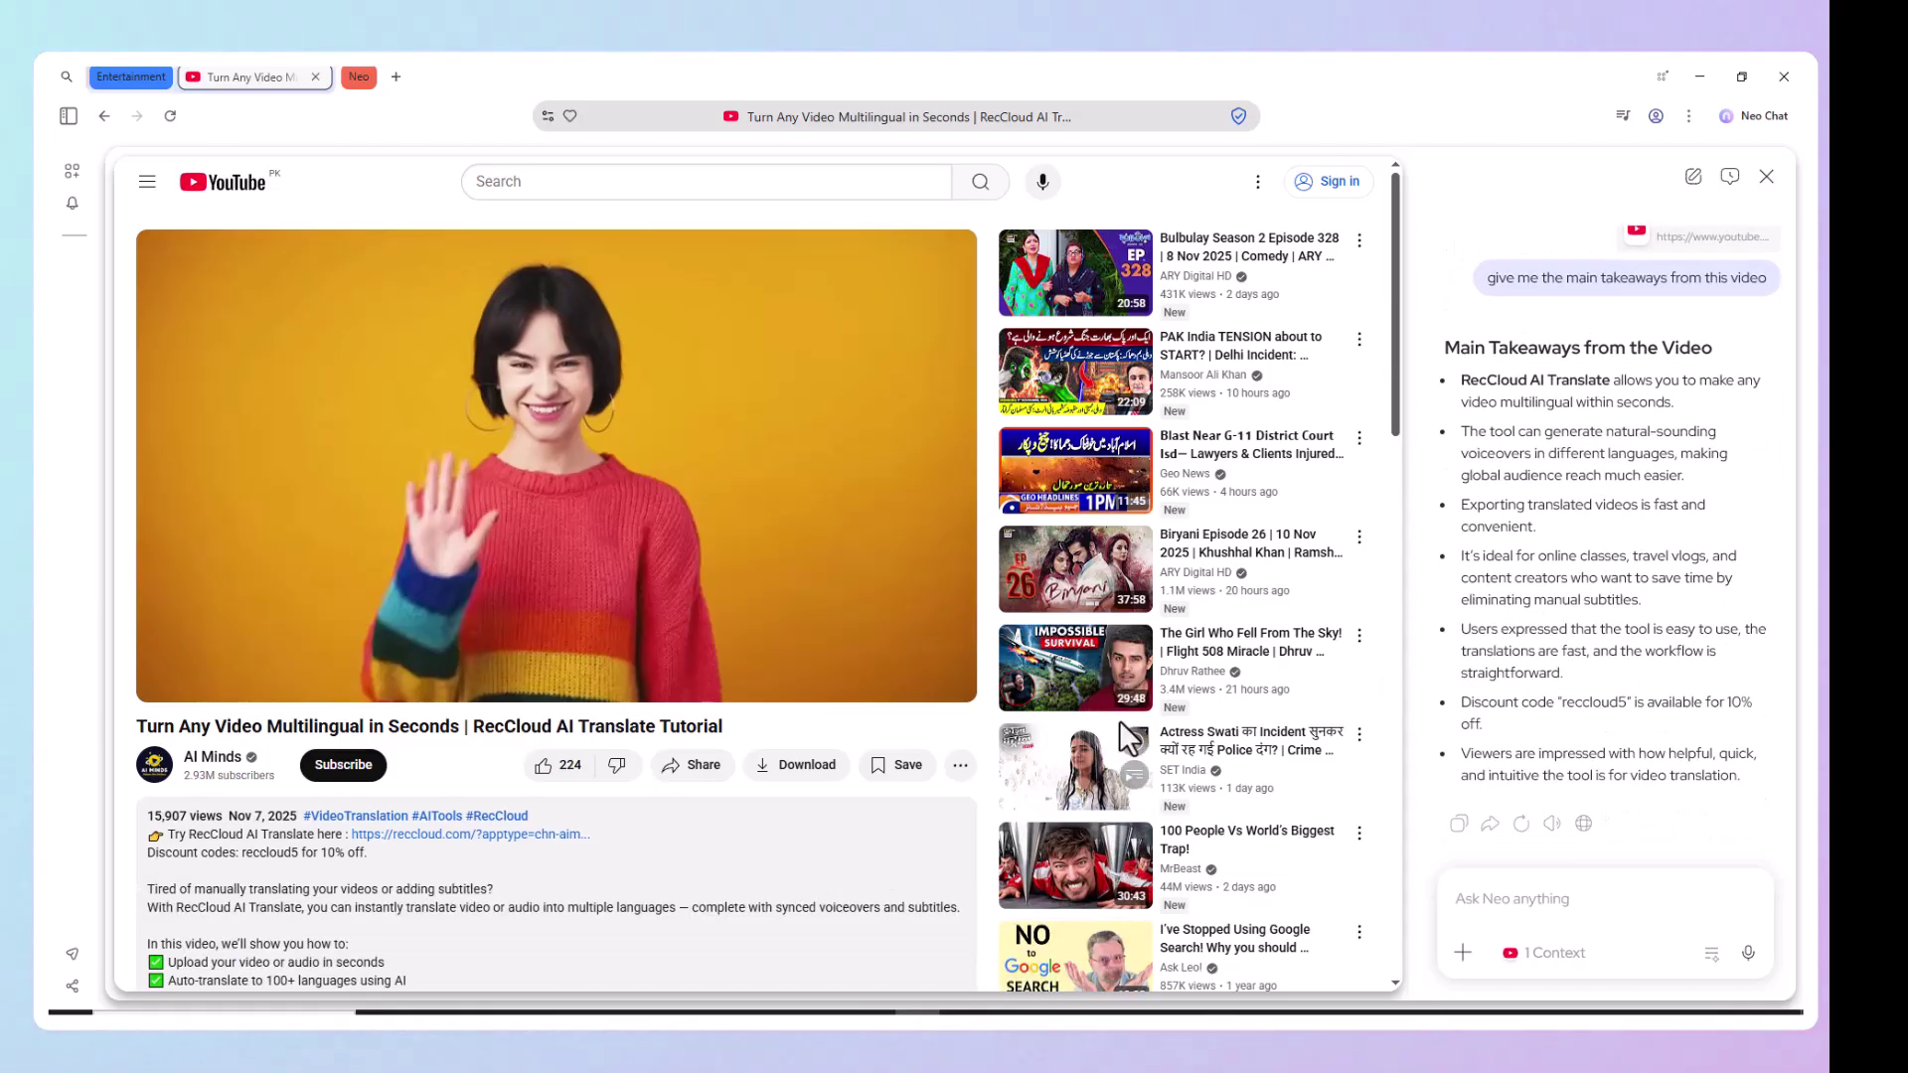
pyautogui.click(477, 567)
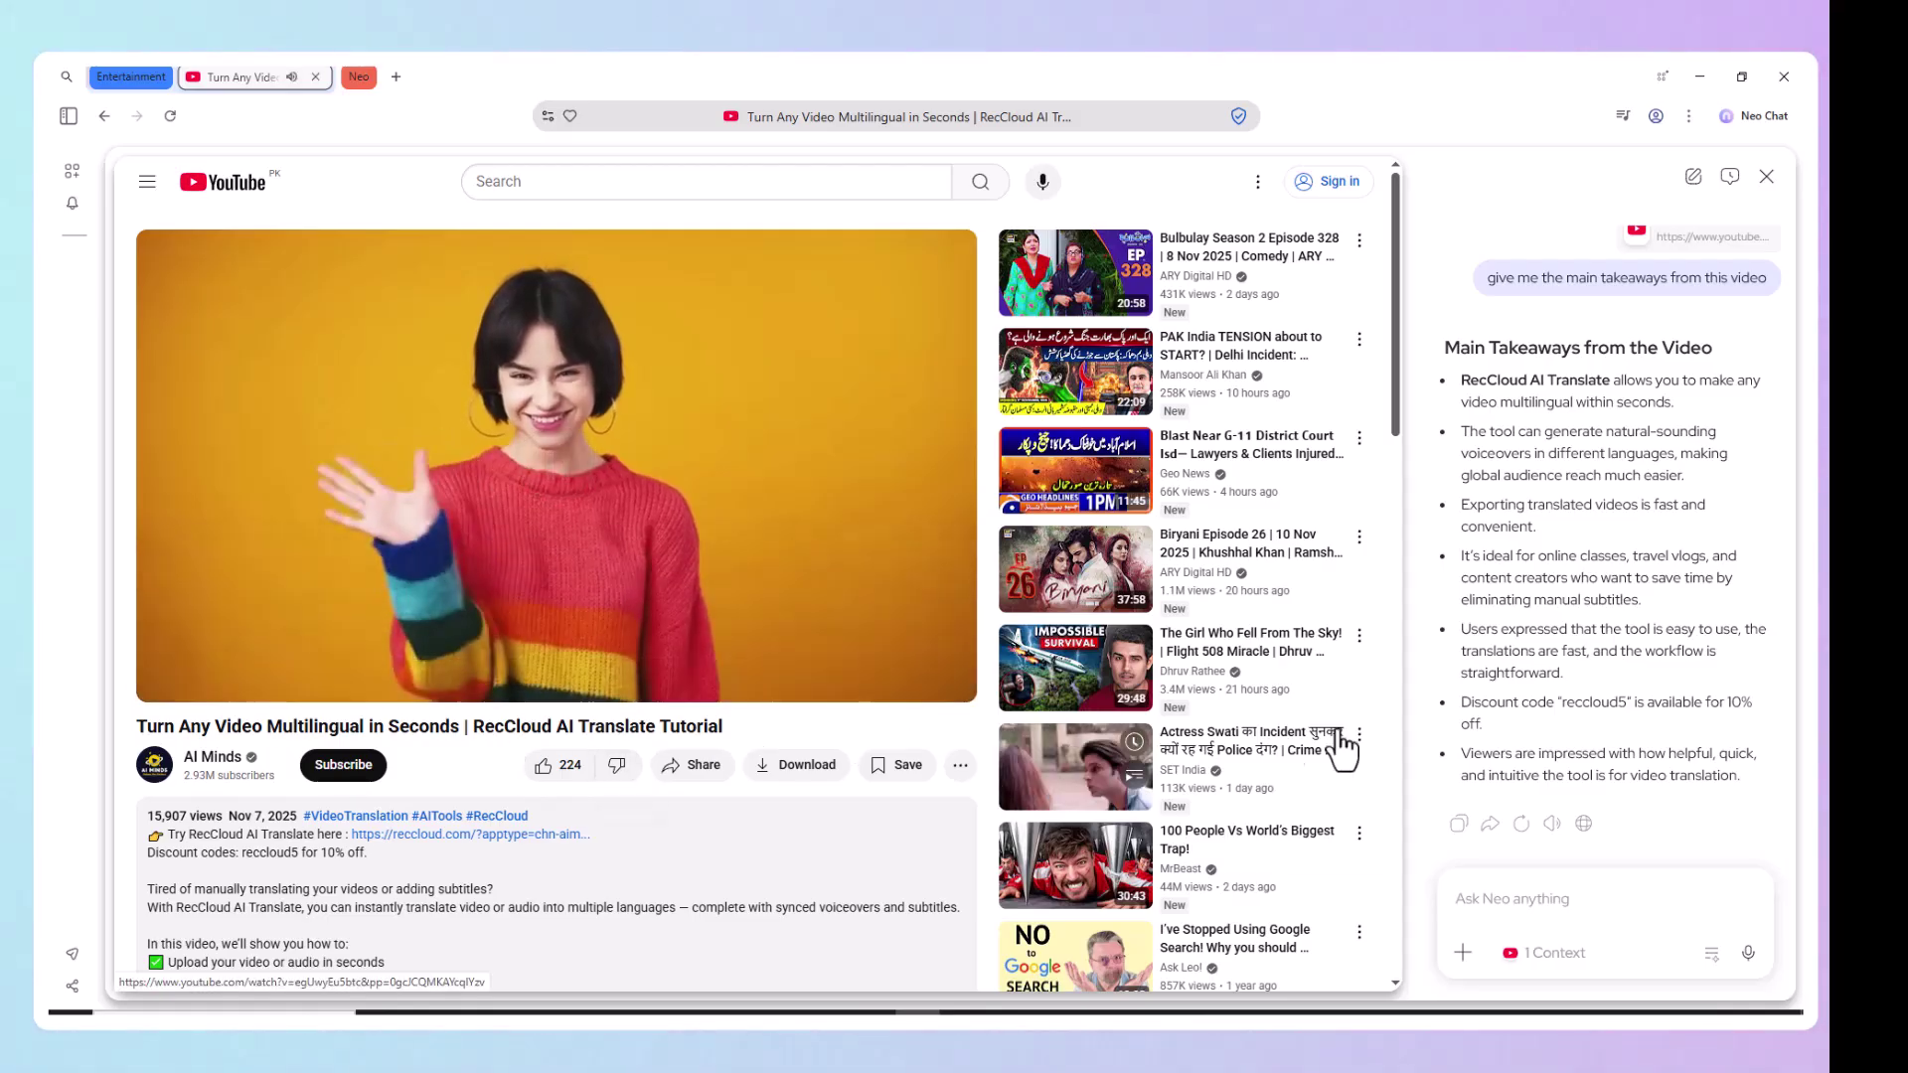
pyautogui.click(1510, 965)
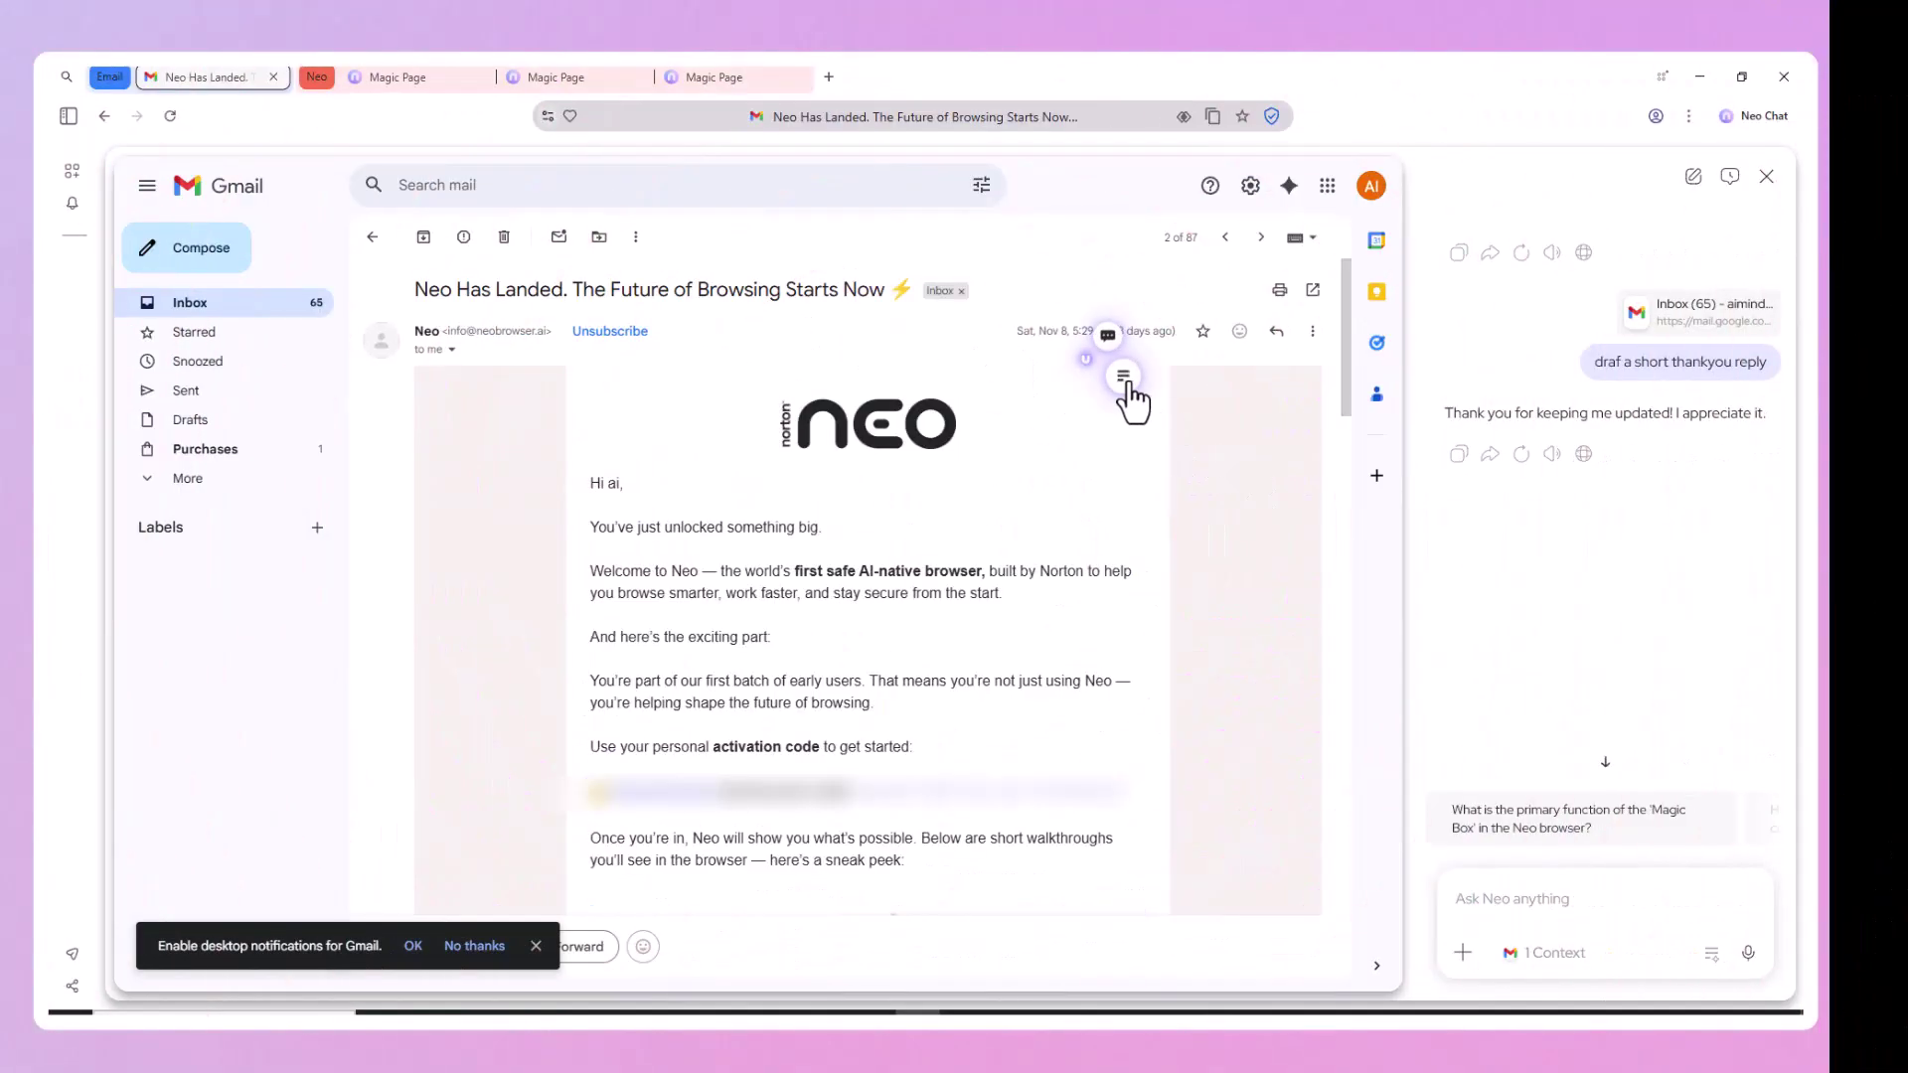
# Summarize the Neo welcome email in Gmail and request 'draft a short reply'.
pyautogui.click(1123, 376)
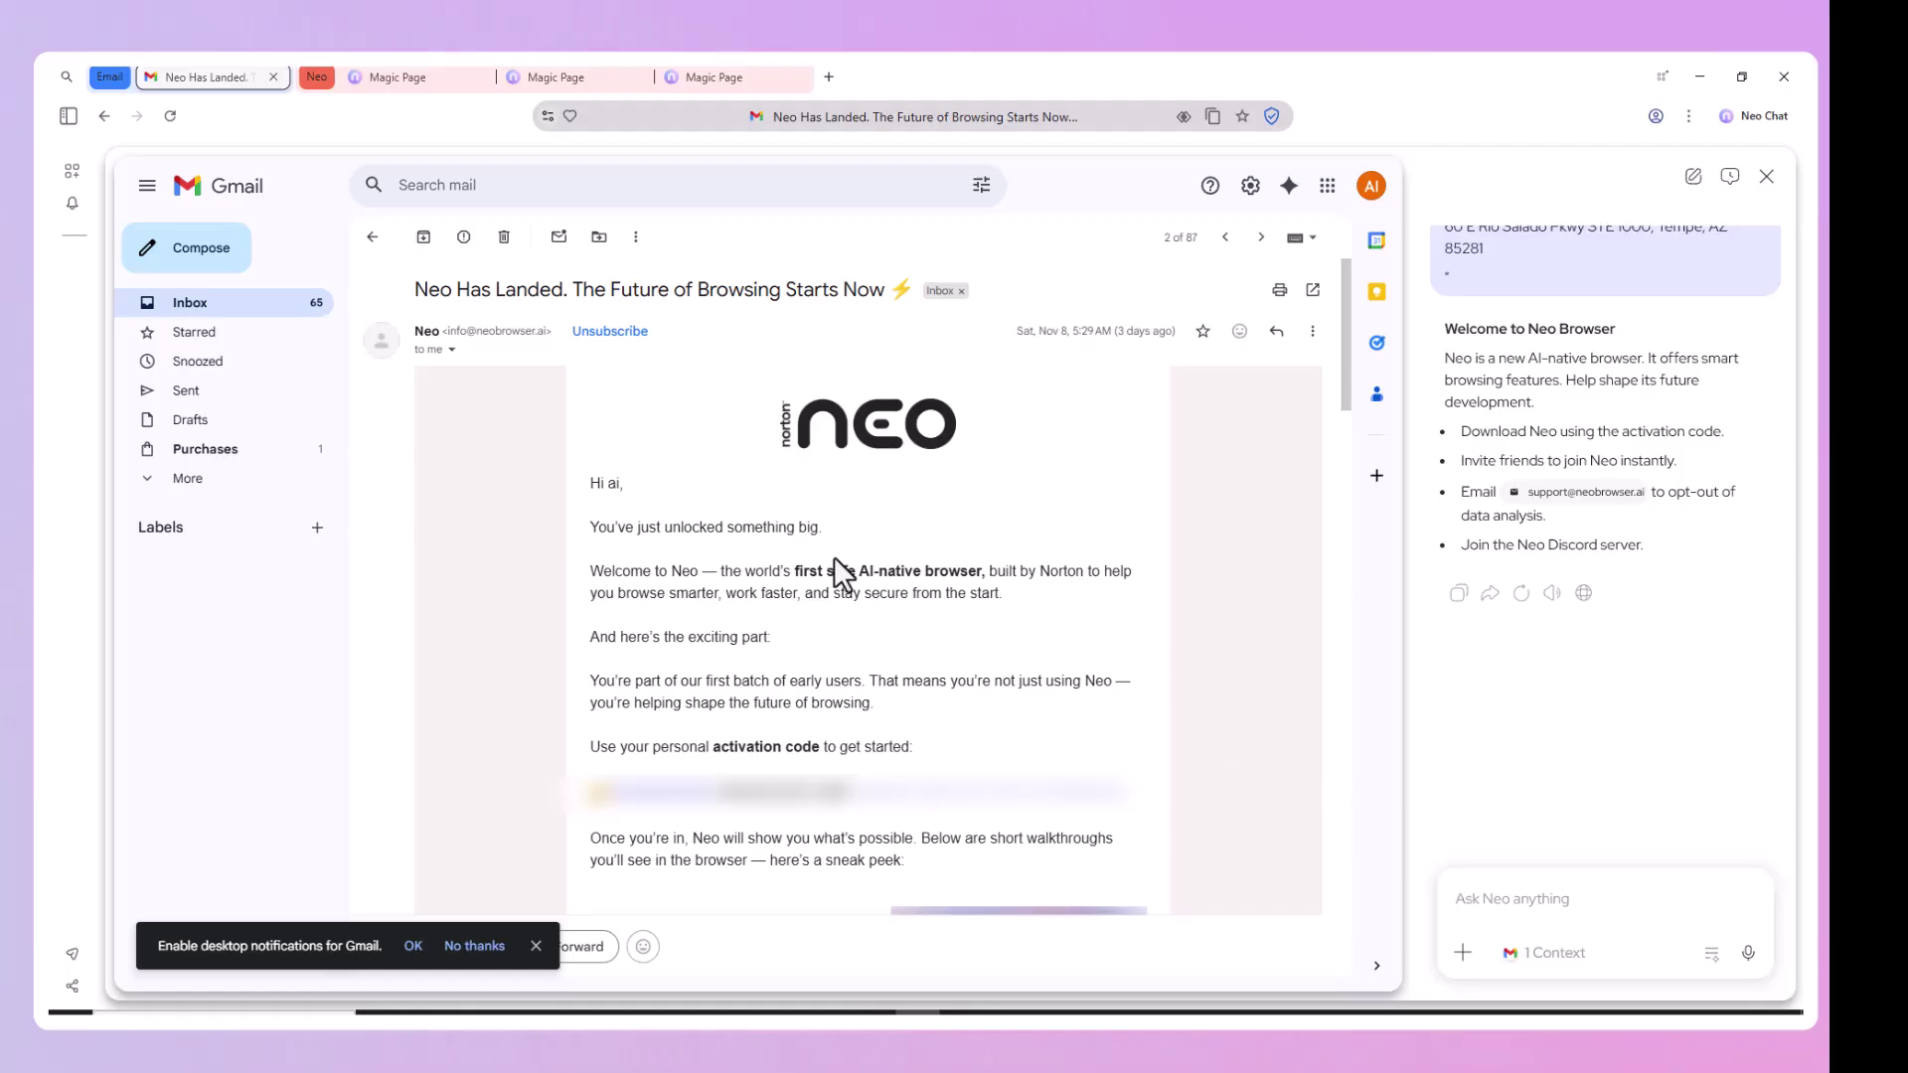
pyautogui.write('c')
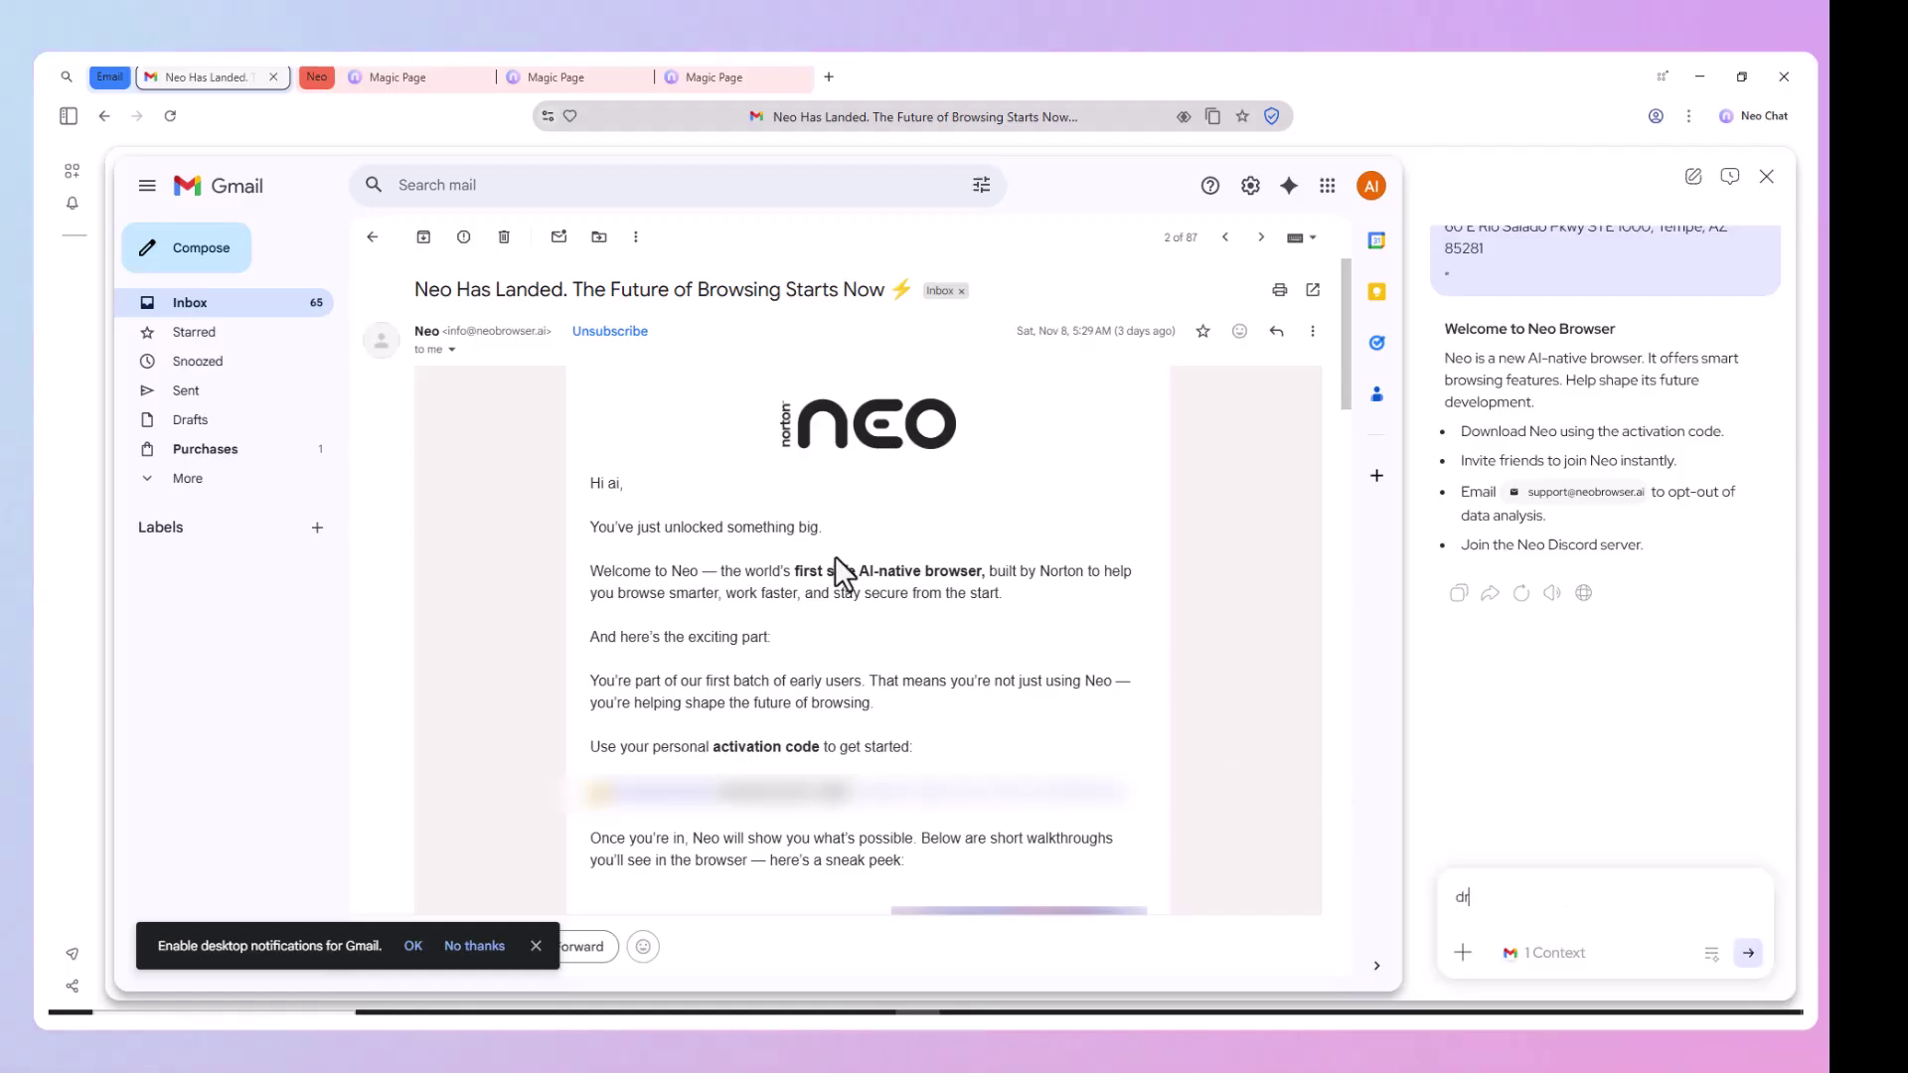
pyautogui.write(' a shrt')
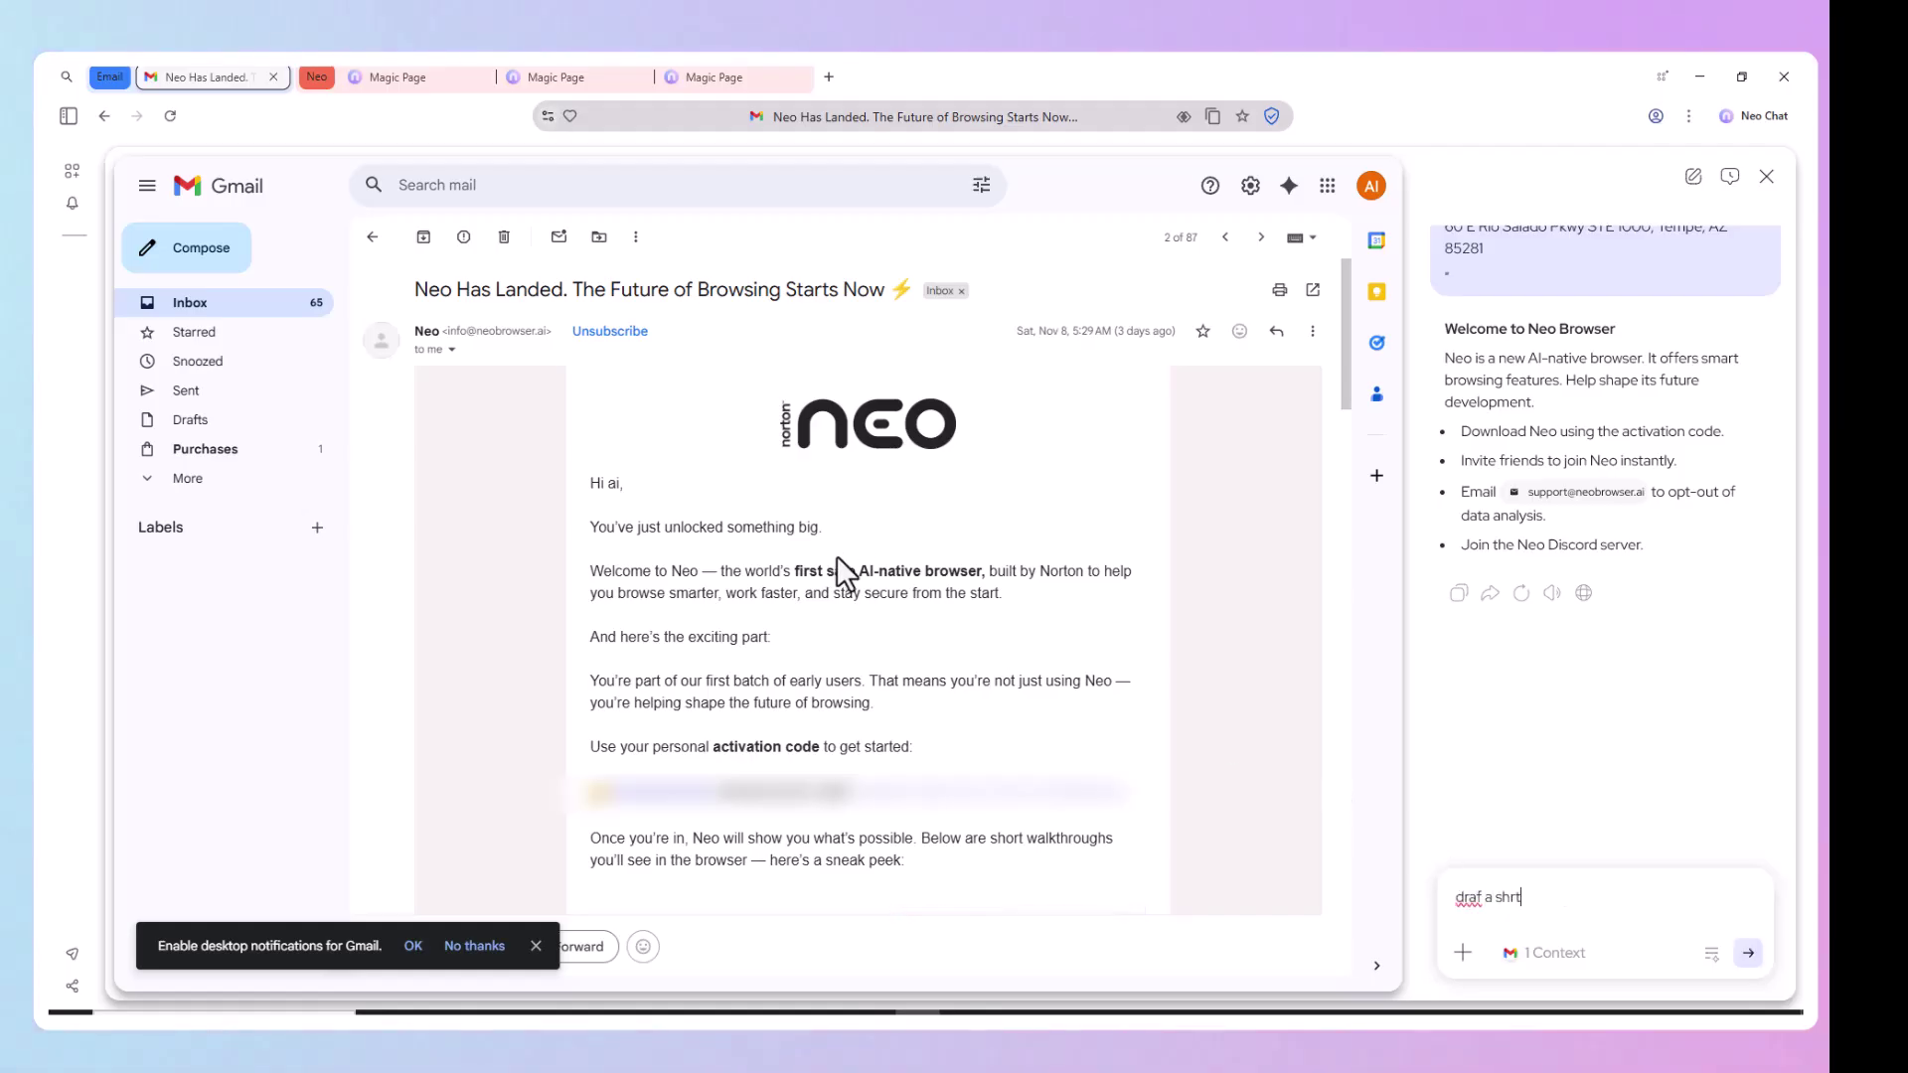
pyautogui.write('y')
pyautogui.press('Return')
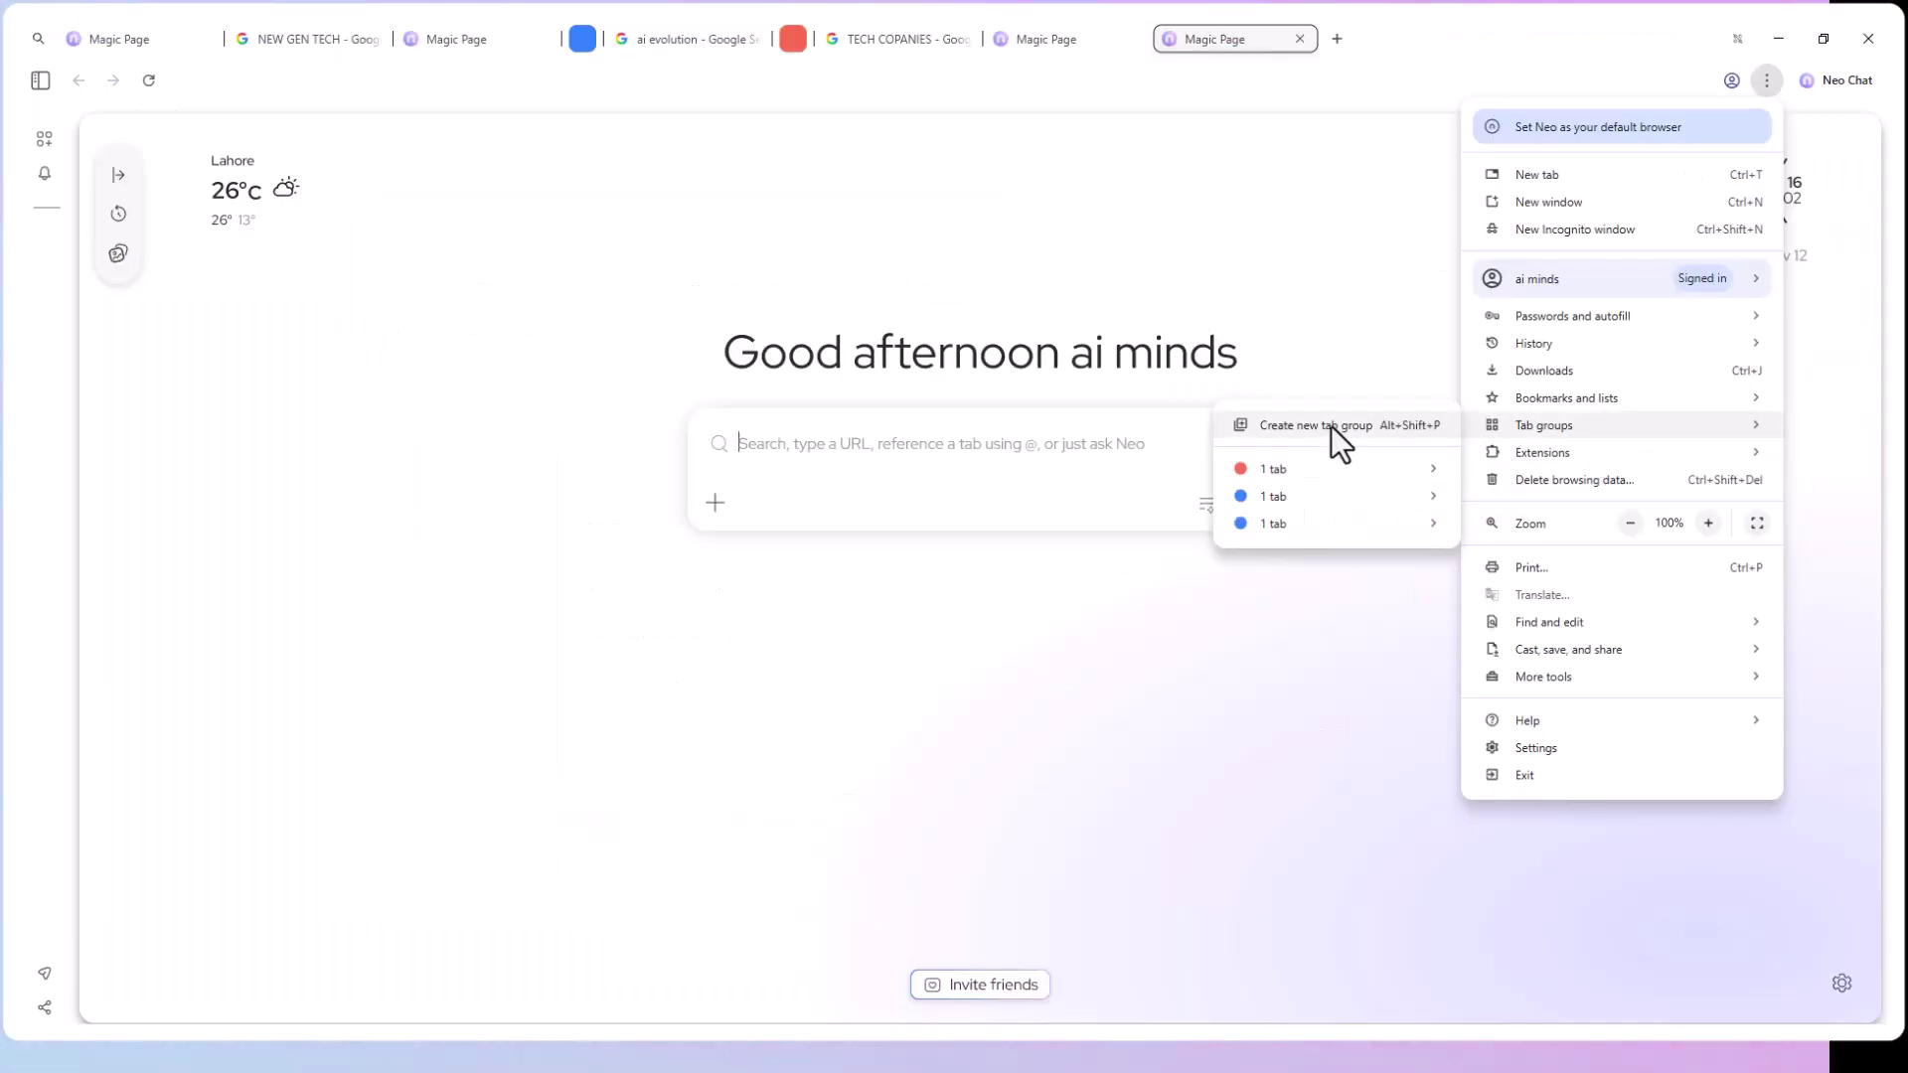
# Create a tab group, name the cyan group TECH and the red group AI RELATED.
pyautogui.click(1332, 425)
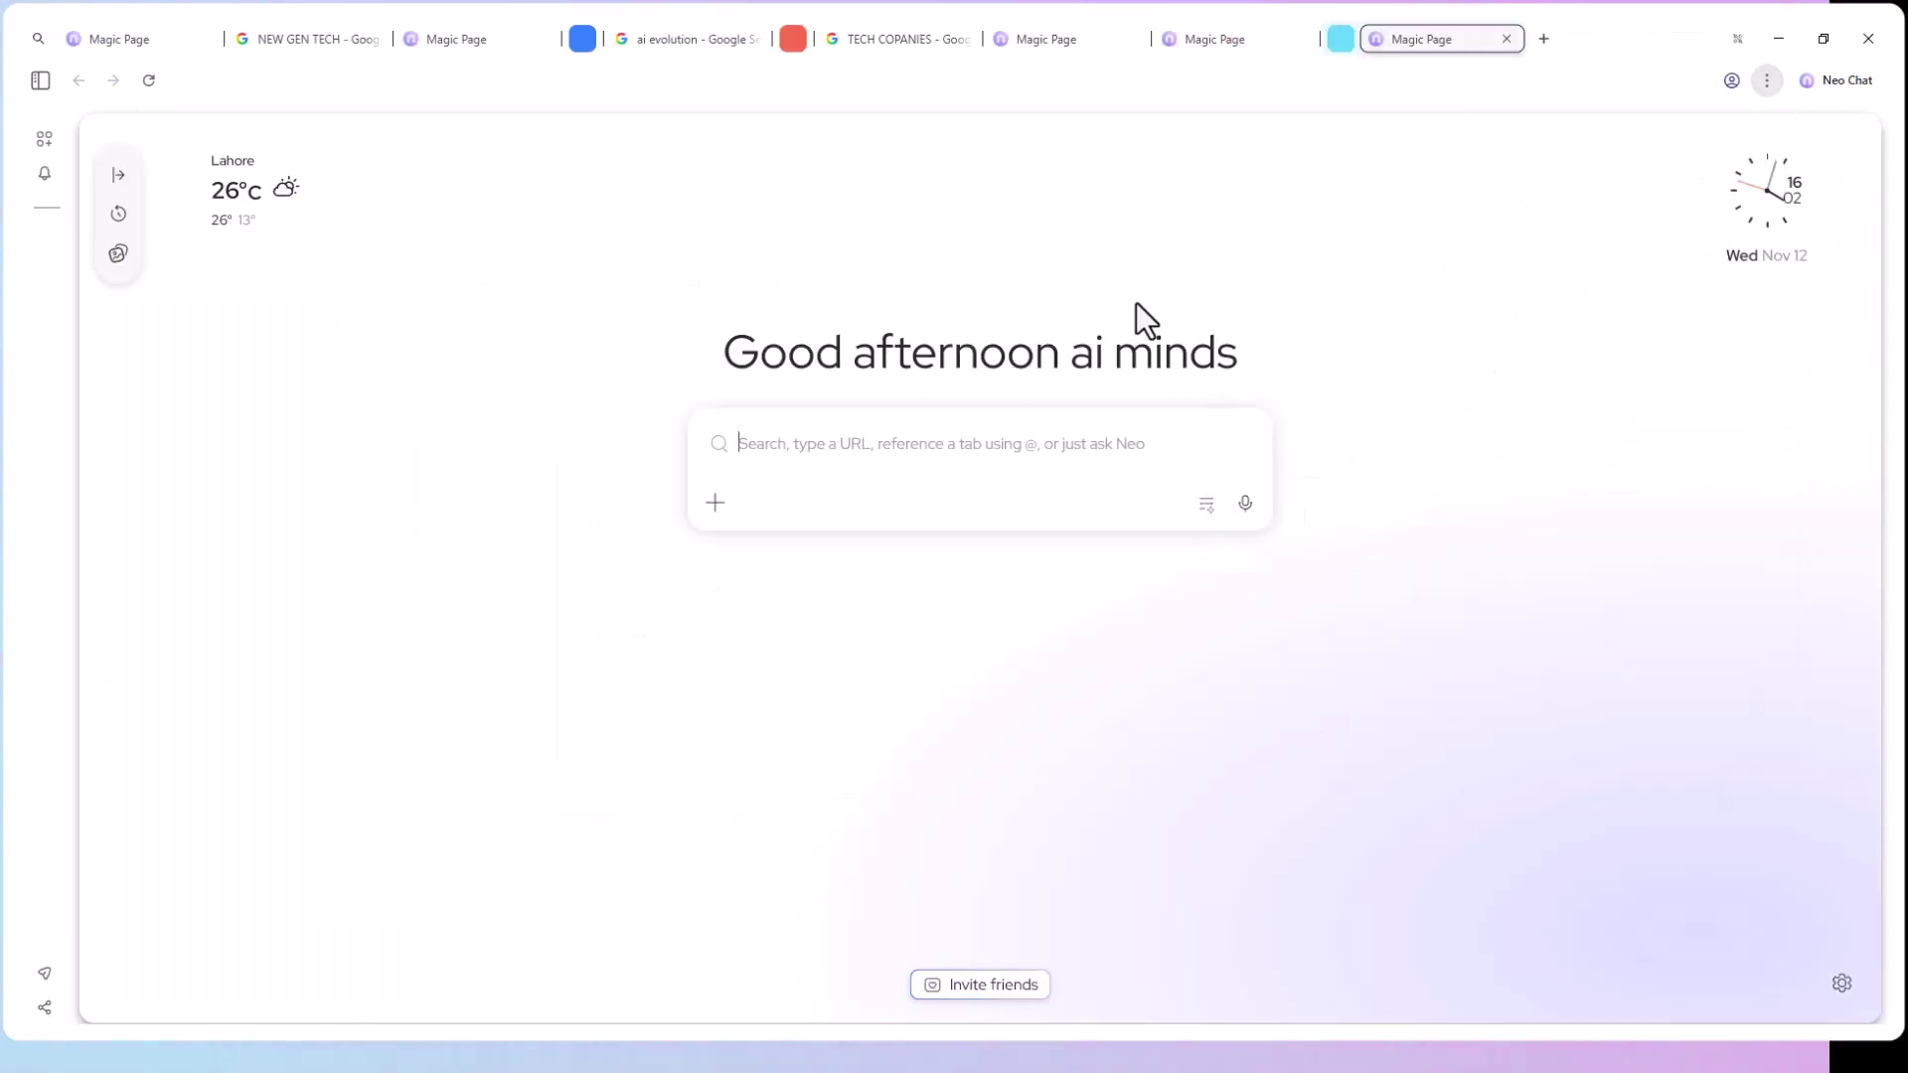
pyautogui.click(1346, 40)
pyautogui.write('TECH')
pyautogui.press('Return')
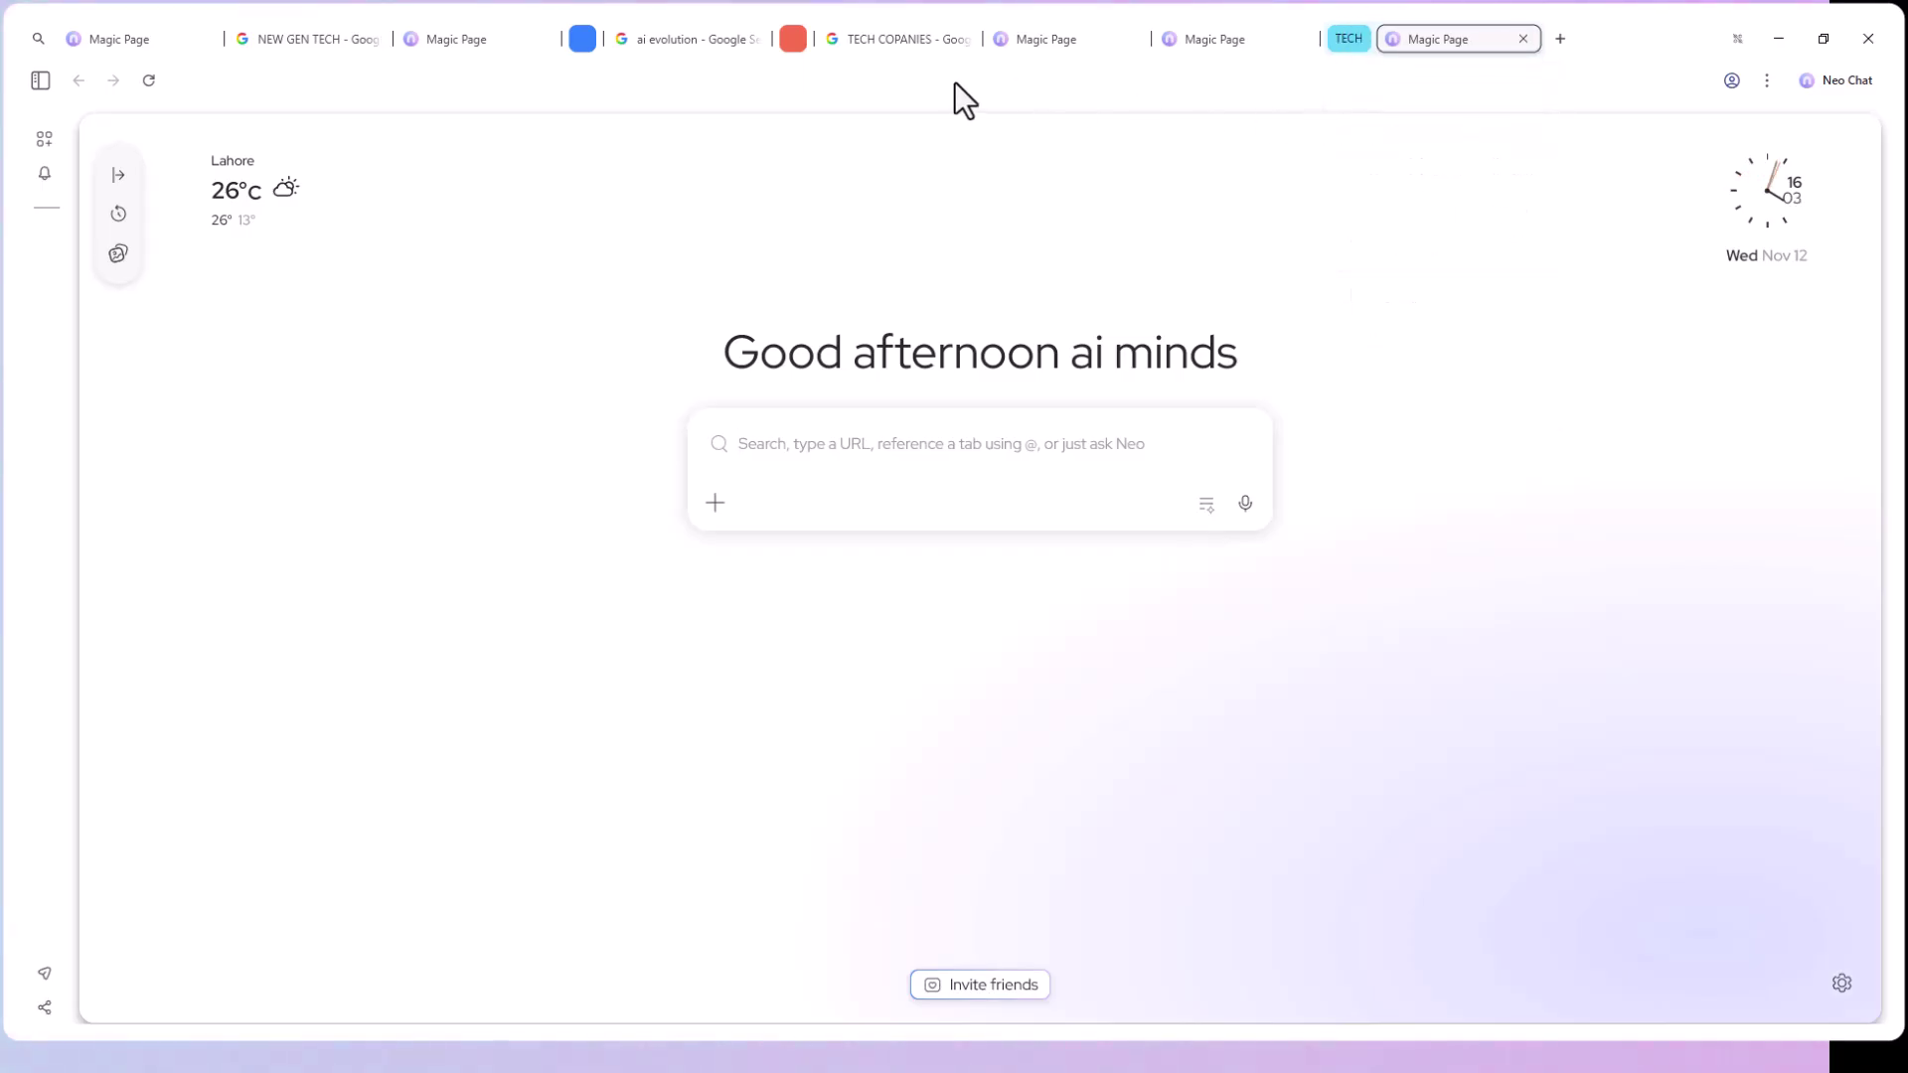
pyautogui.click(769, 40)
pyautogui.rightClick(771, 43)
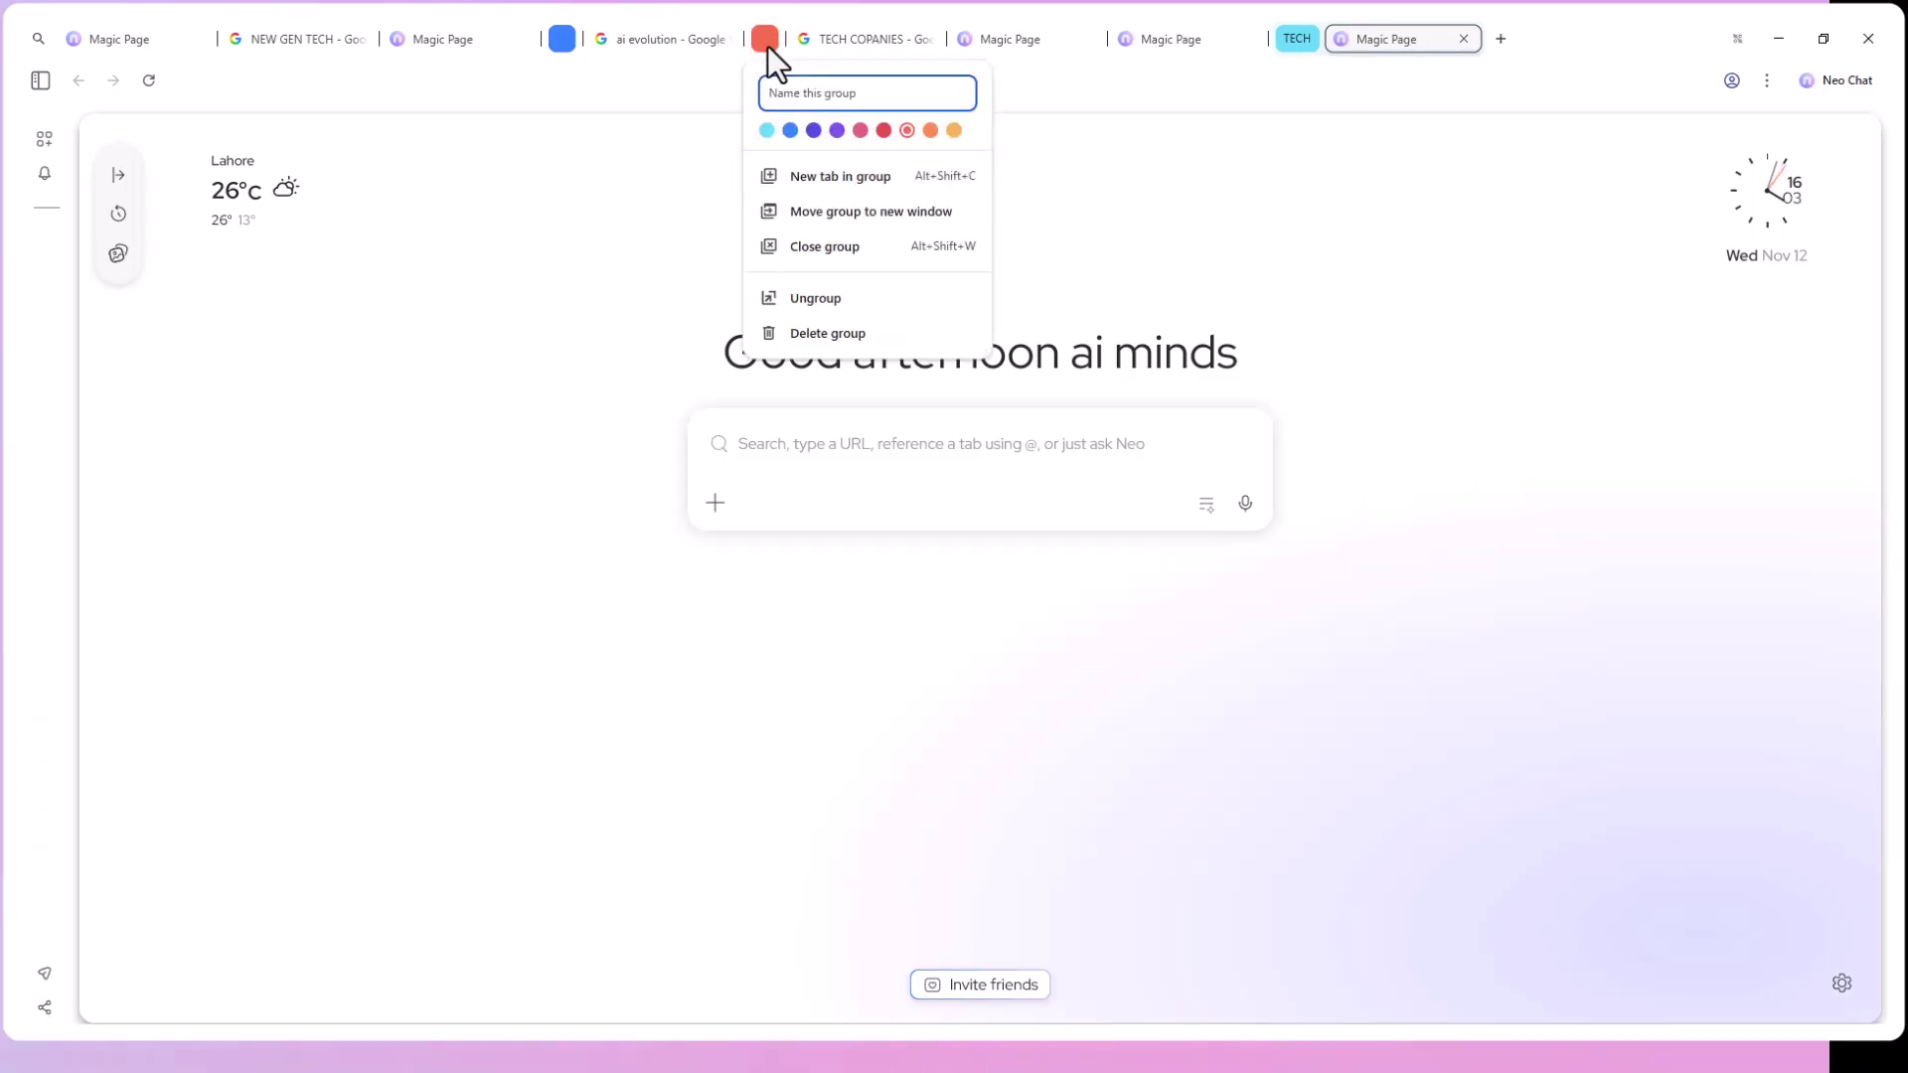
pyautogui.write('AI R')
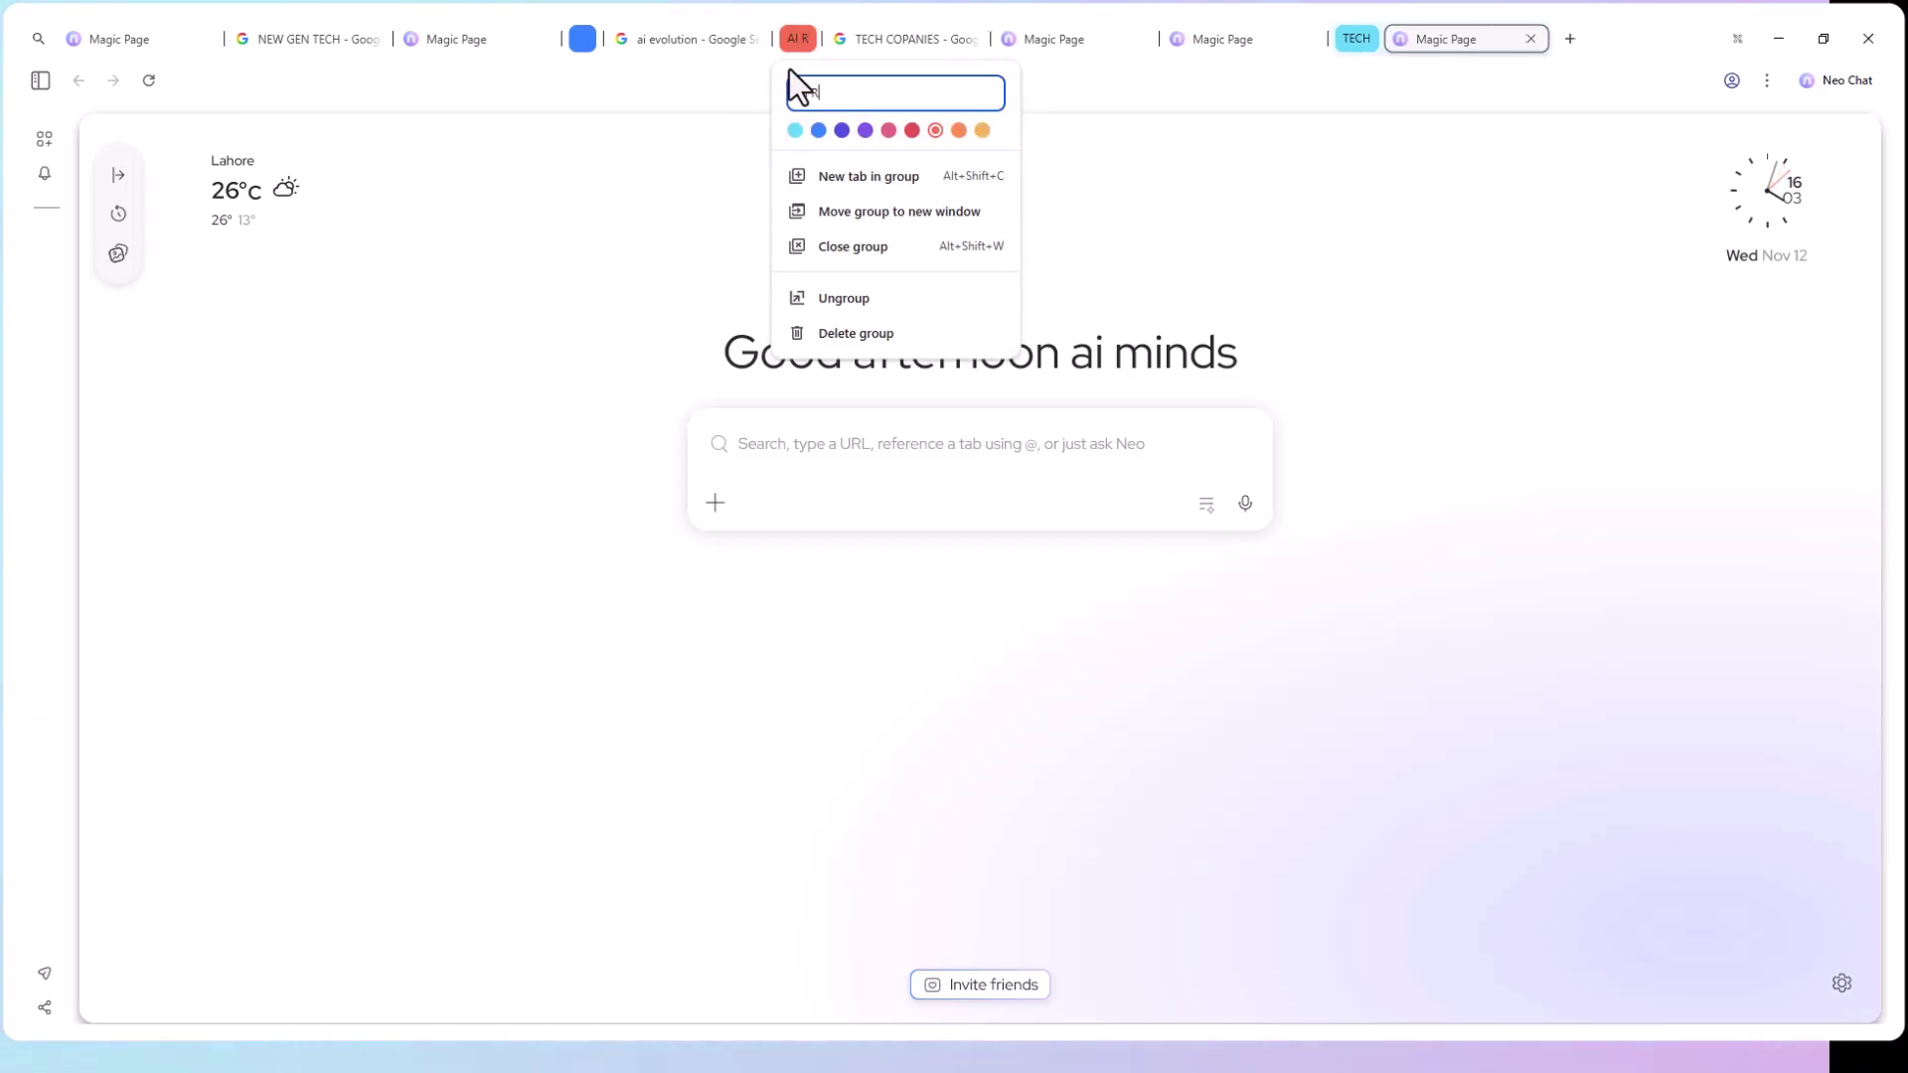
pyautogui.write('ELATED')
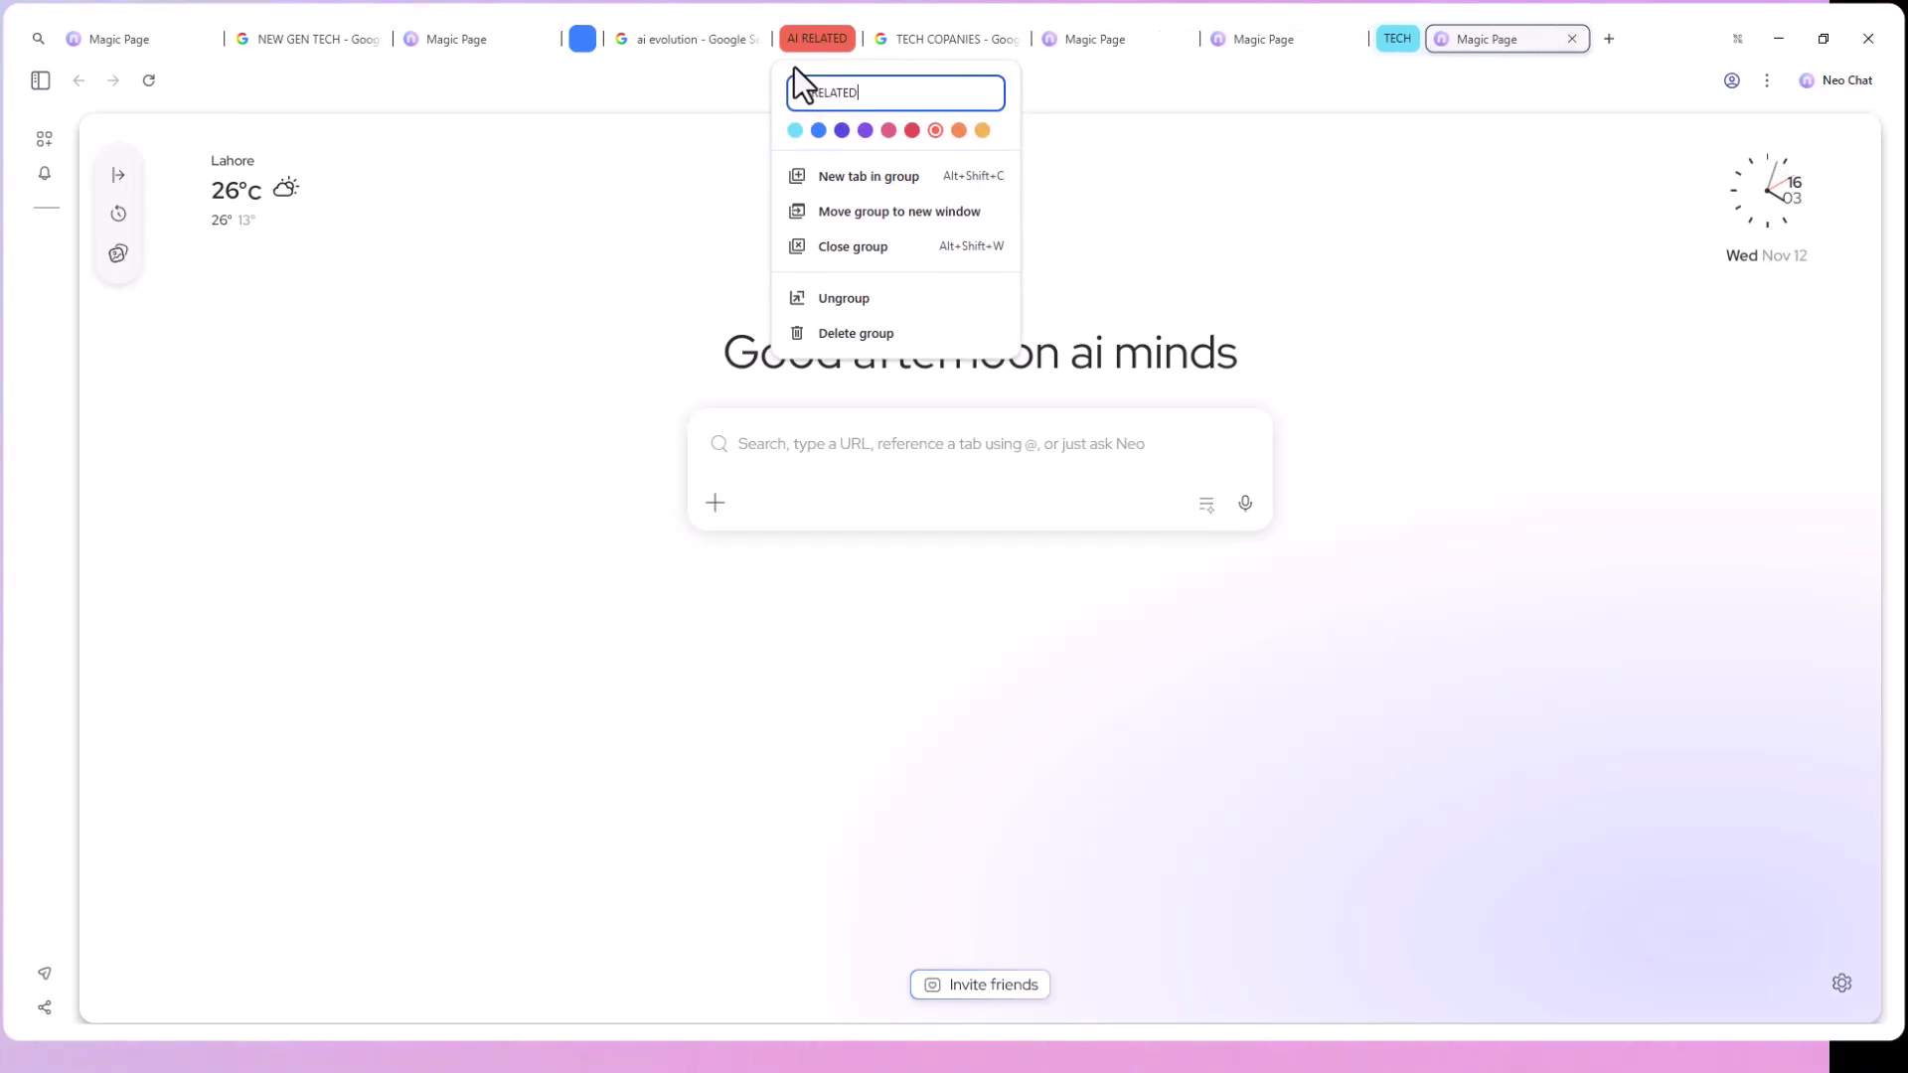
pyautogui.press('Return')
# Expand the blue AI STARTUPD group and switch to its ai evolution search tab.
pyautogui.click(583, 41)
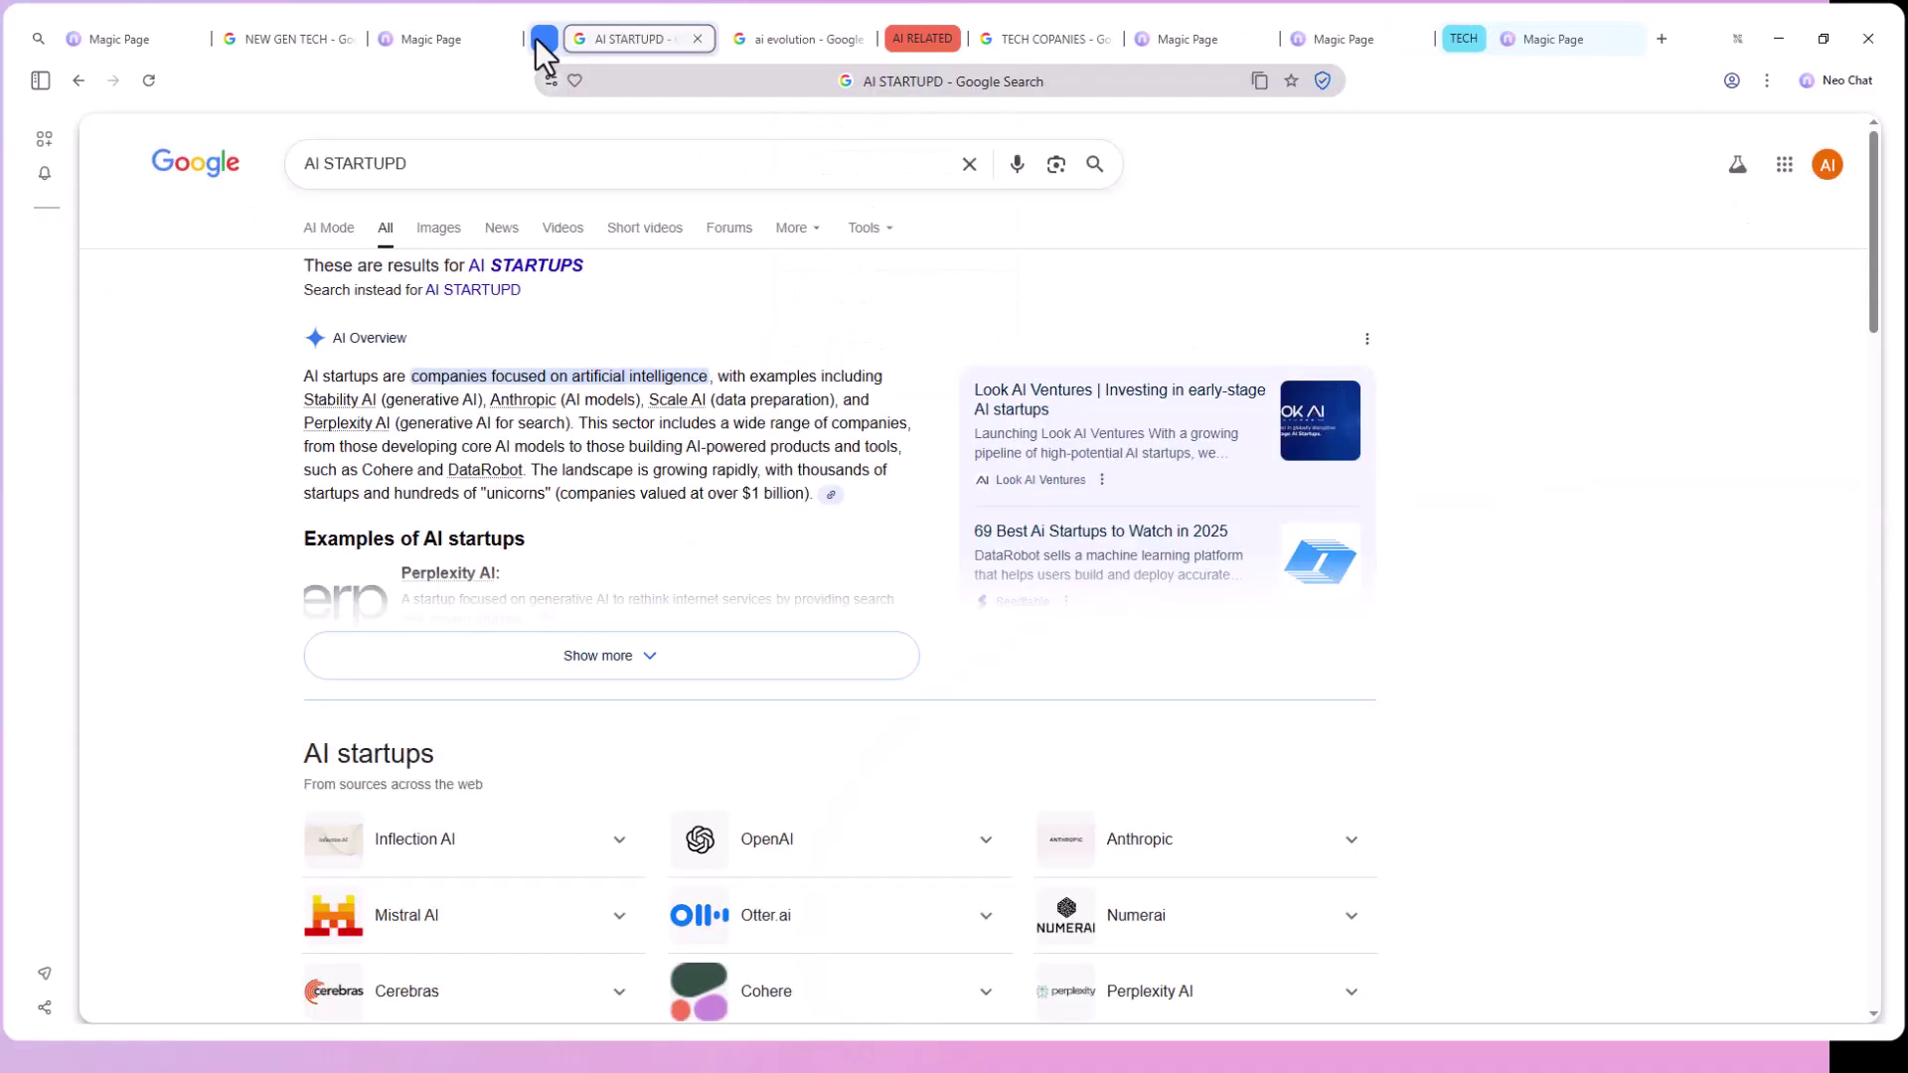
pyautogui.click(537, 45)
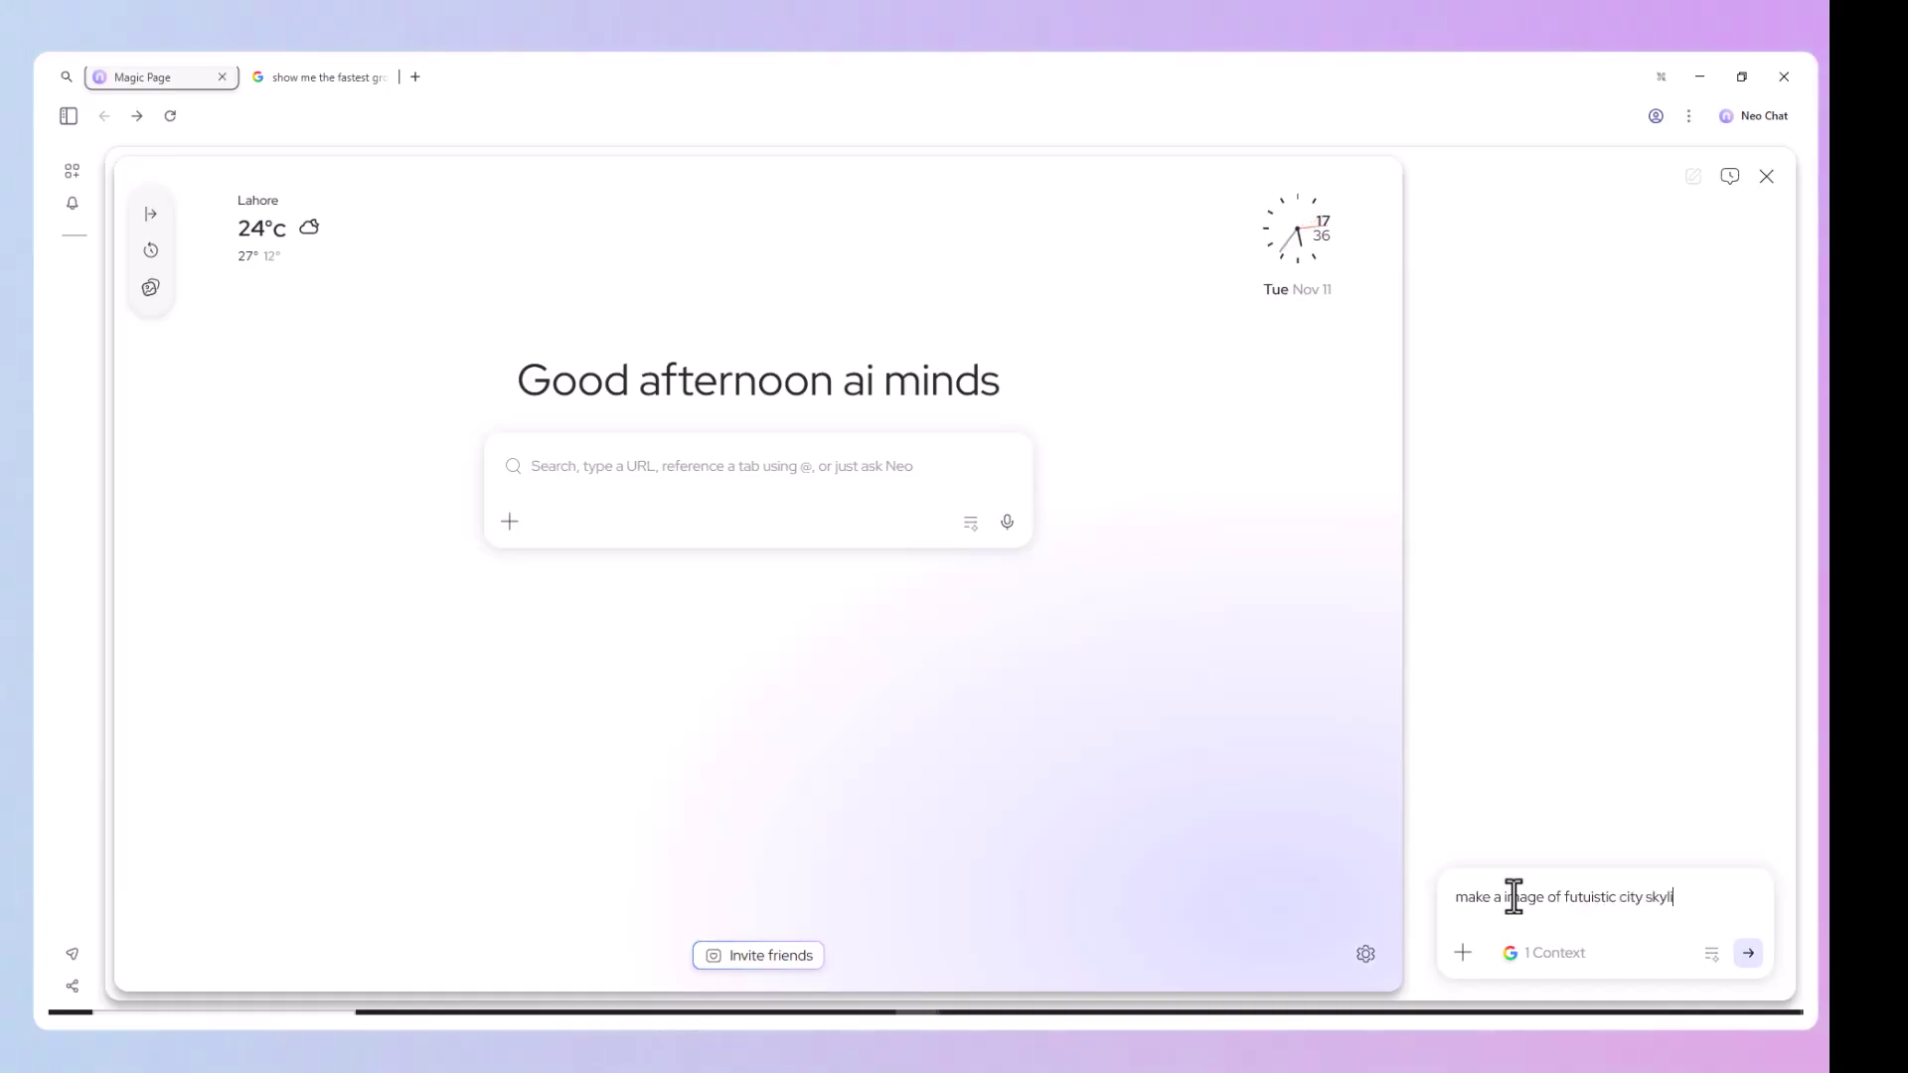
# Send 'make a image of futuristic city skyline' to Neo Chat to generate the picture.
pyautogui.press('Return')
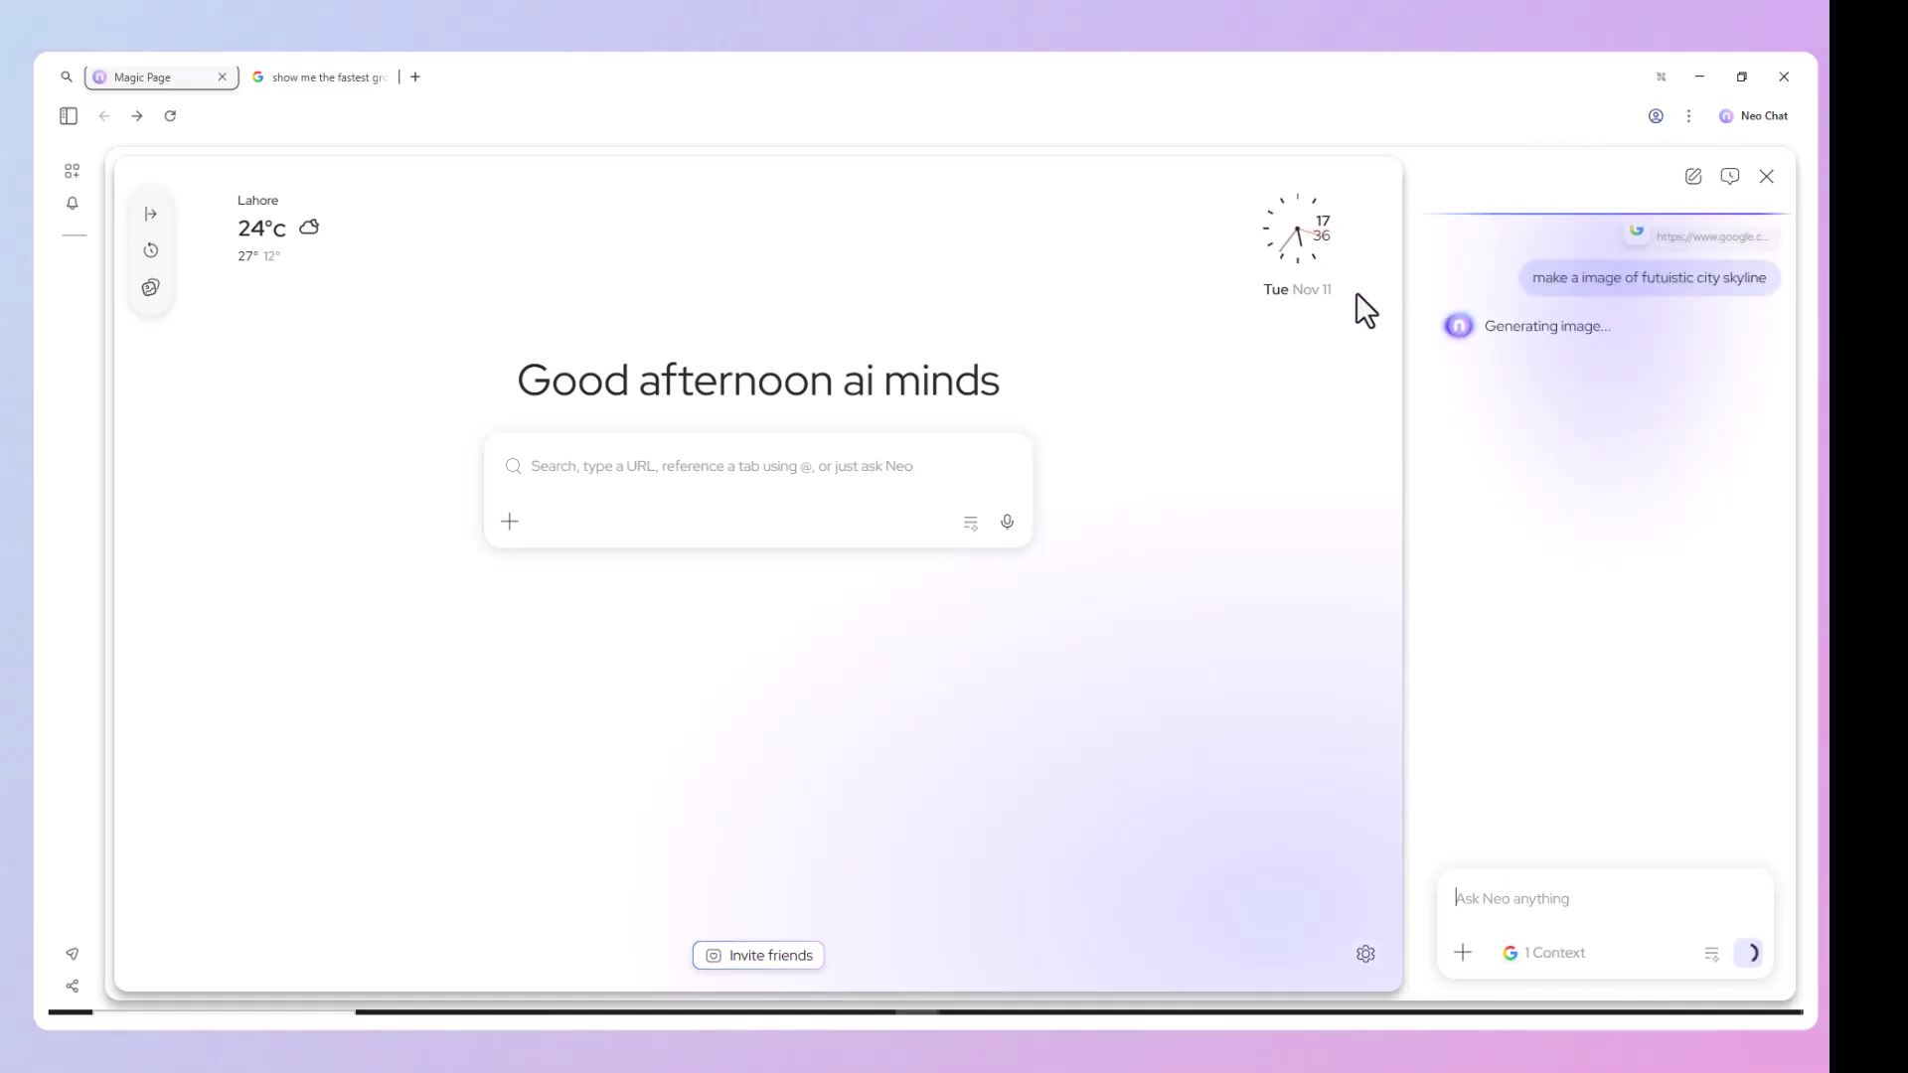
pyautogui.scroll(-5, 1295, 425)
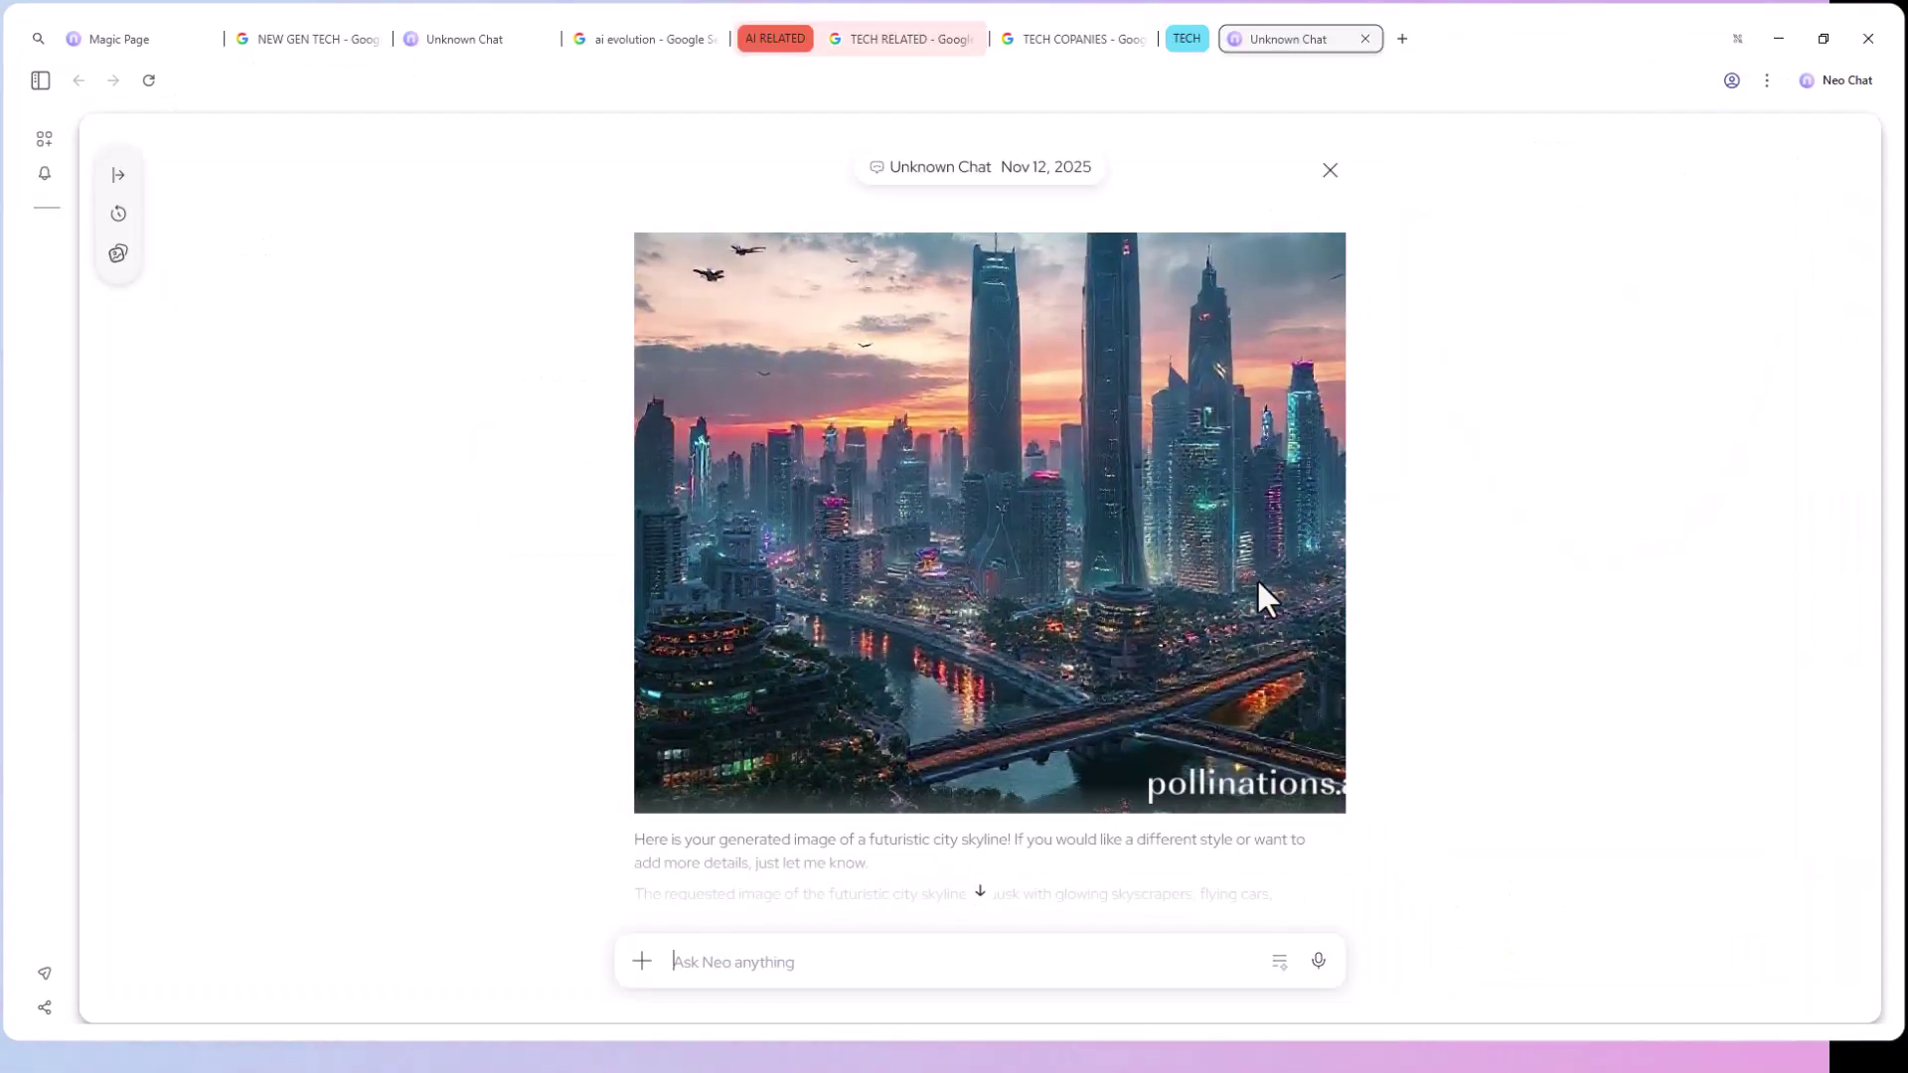
pyautogui.scroll(-5, 1253, 596)
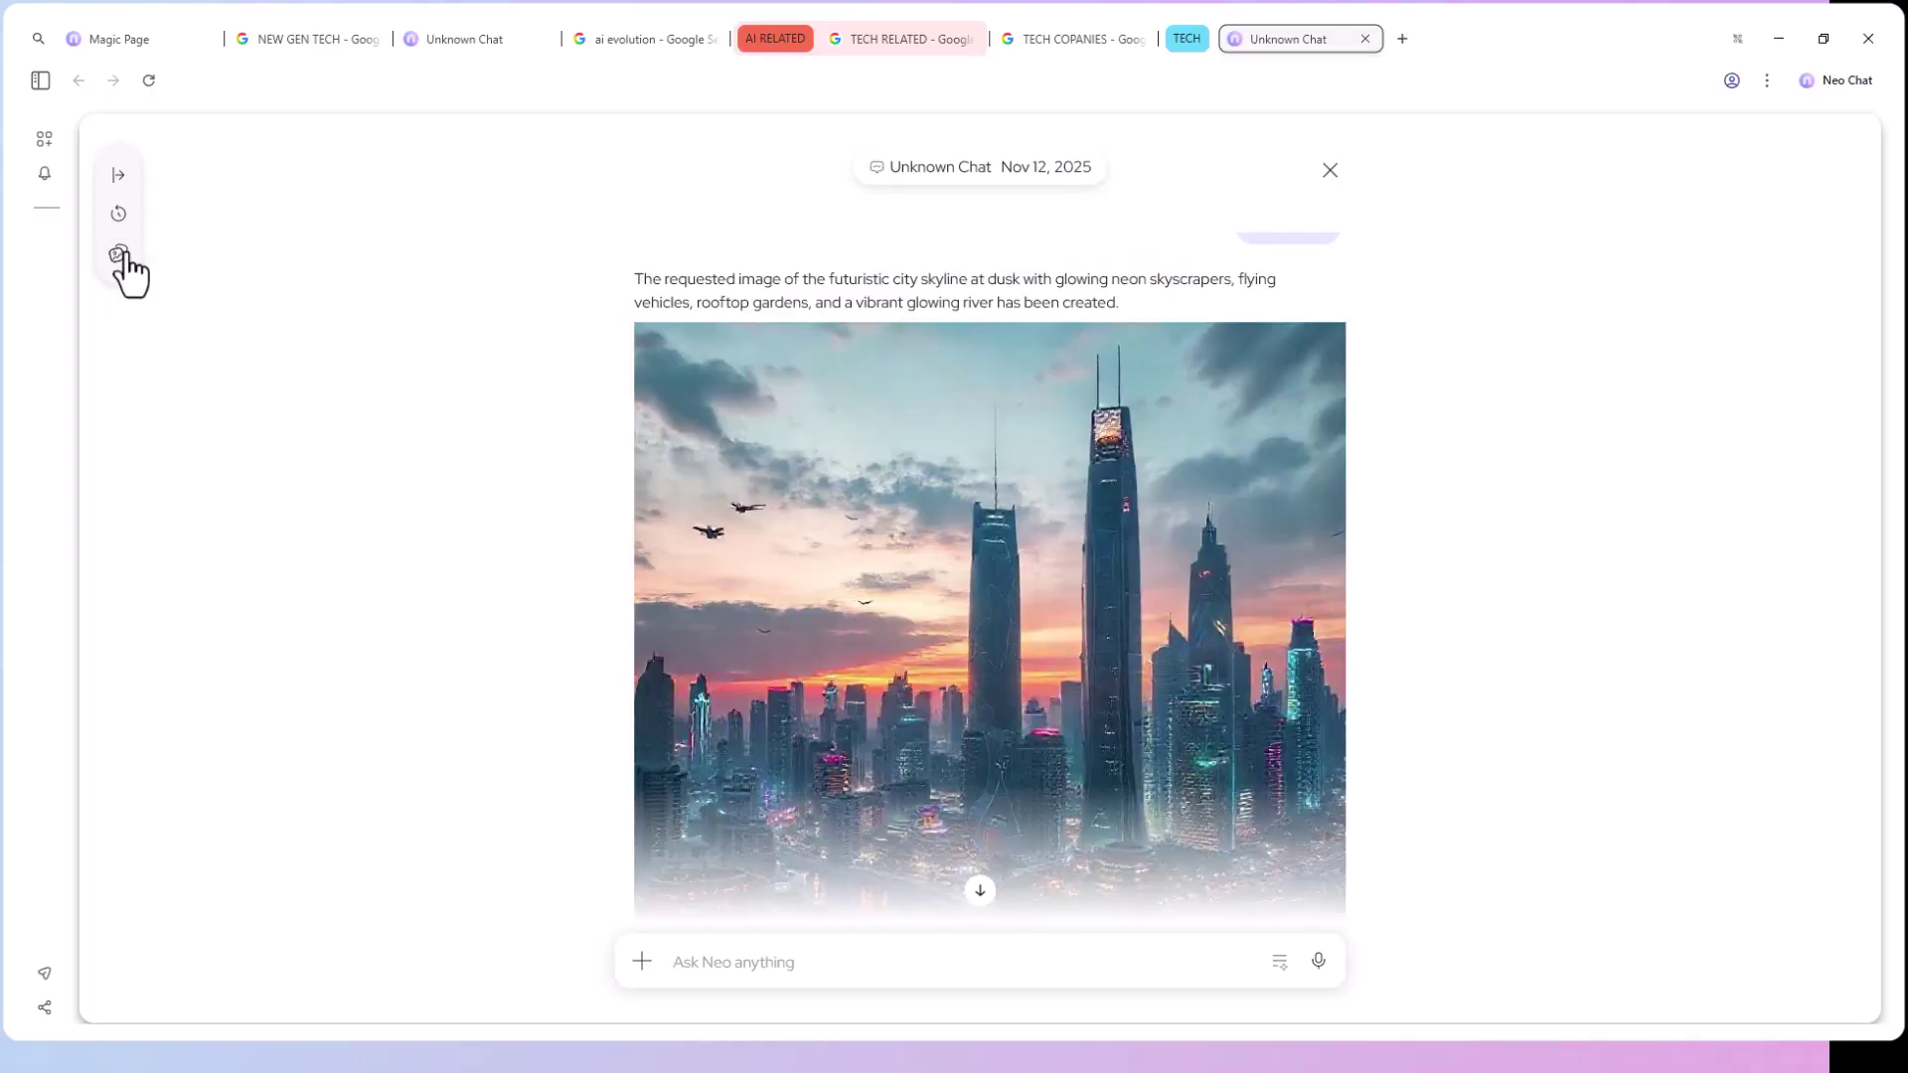
# View workspace history with the 'Last 7 days' date-range options, then close the history sidebar.
pyautogui.click(119, 258)
pyautogui.click(184, 217)
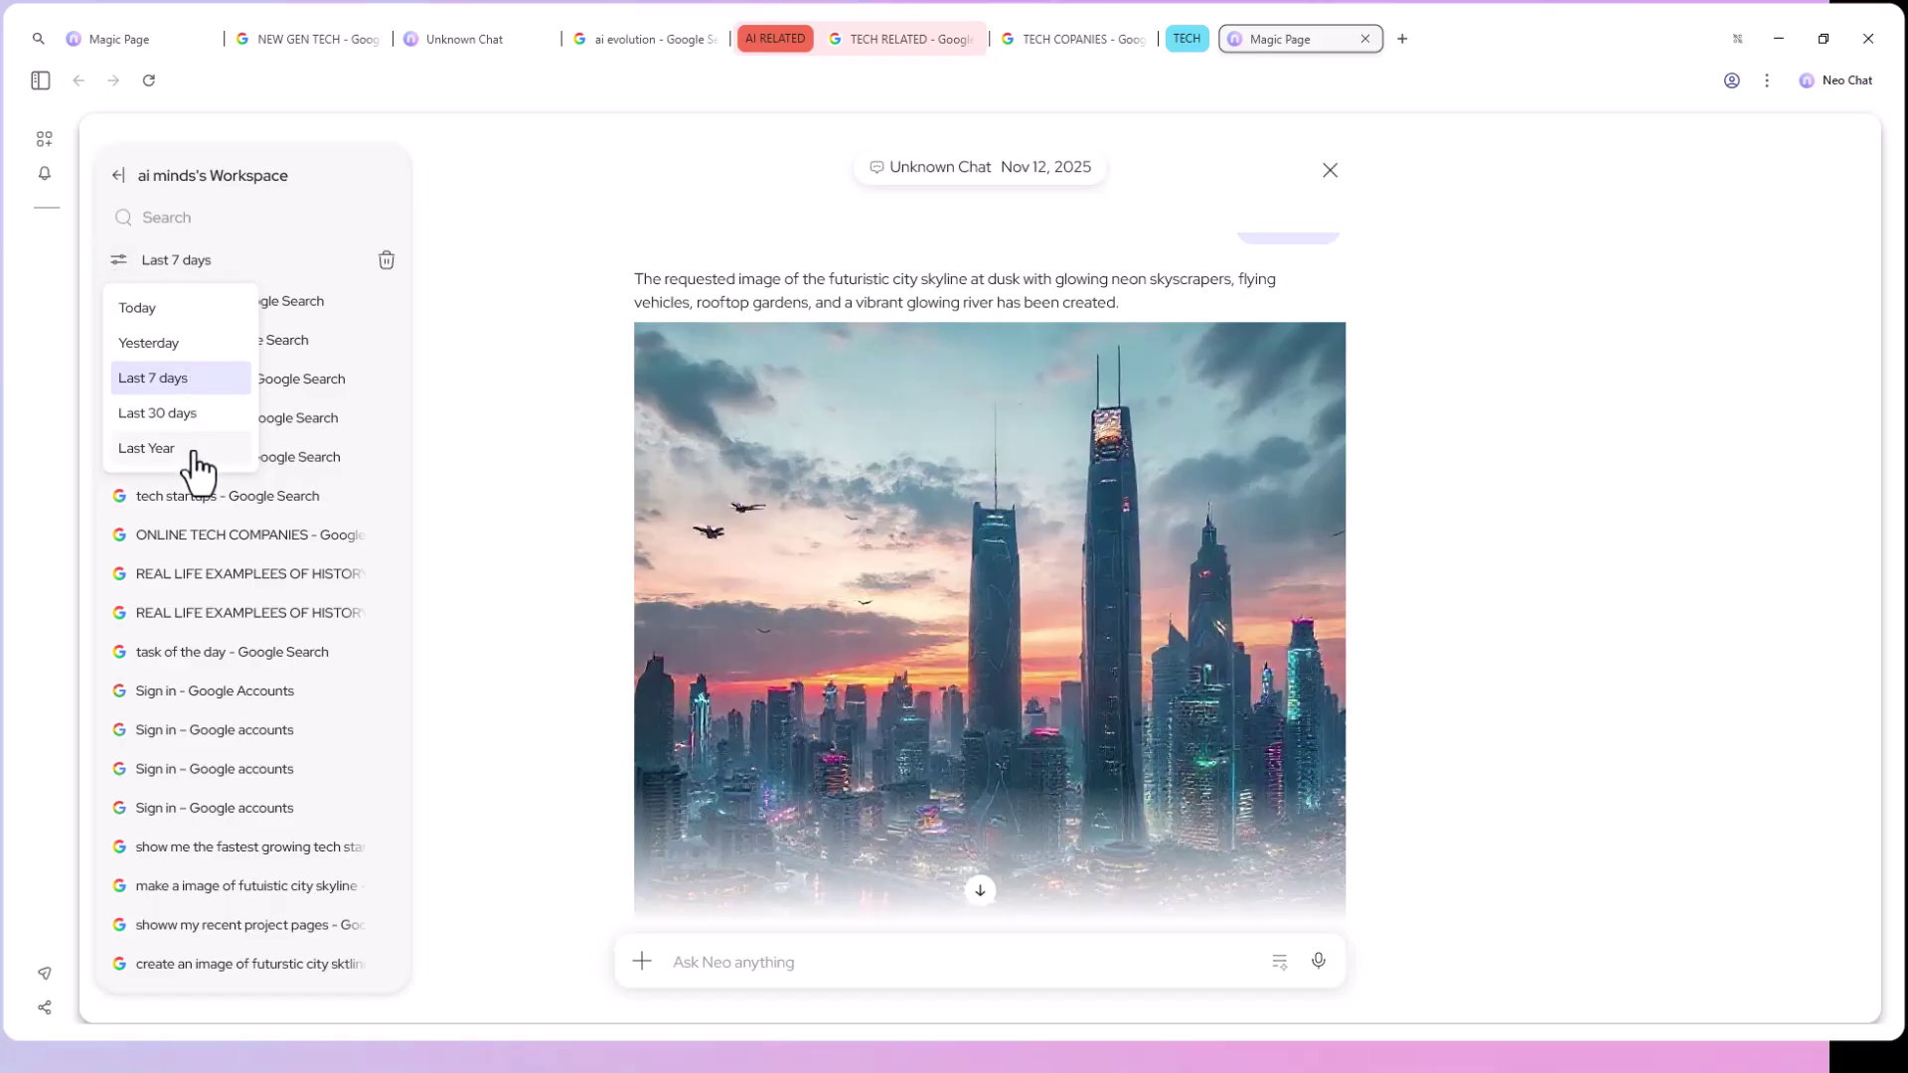
pyautogui.click(119, 178)
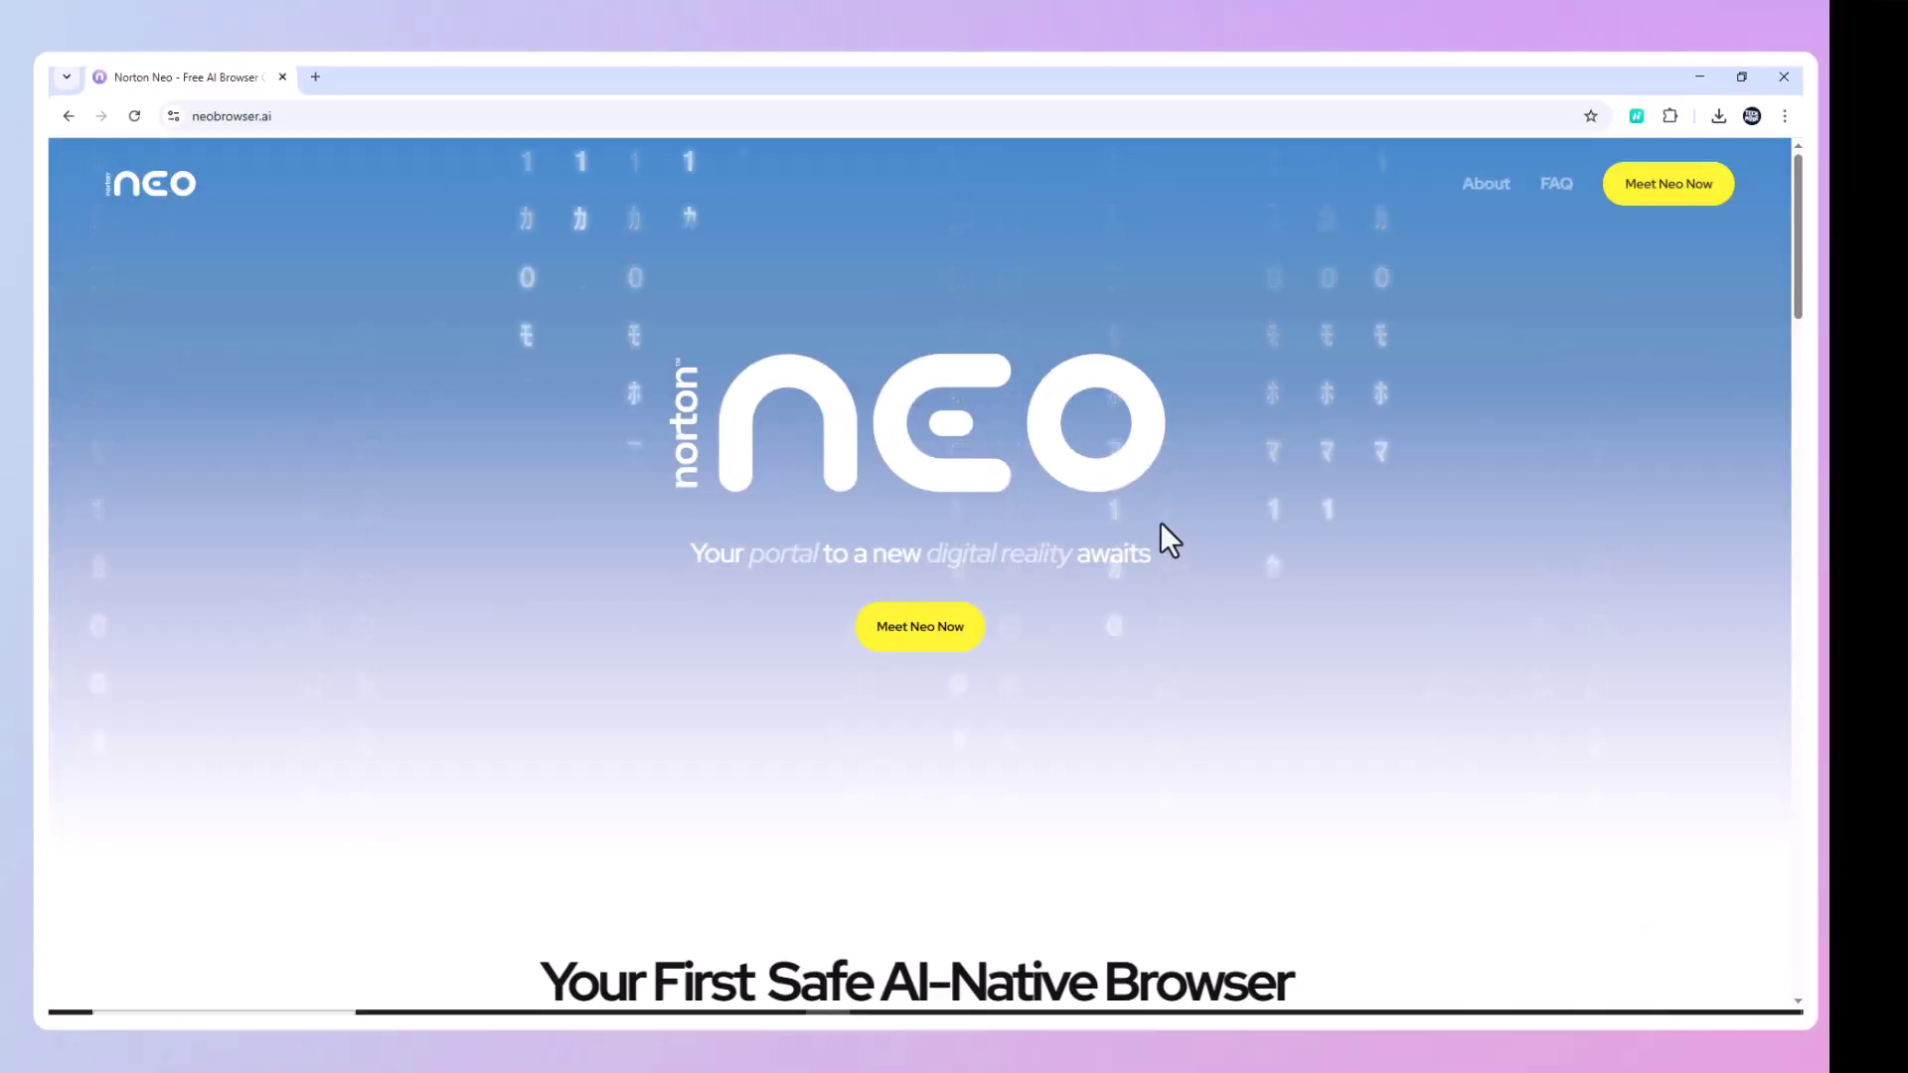
pyautogui.scroll(-2, 1259, 548)
pyautogui.scroll(-2, 1259, 548)
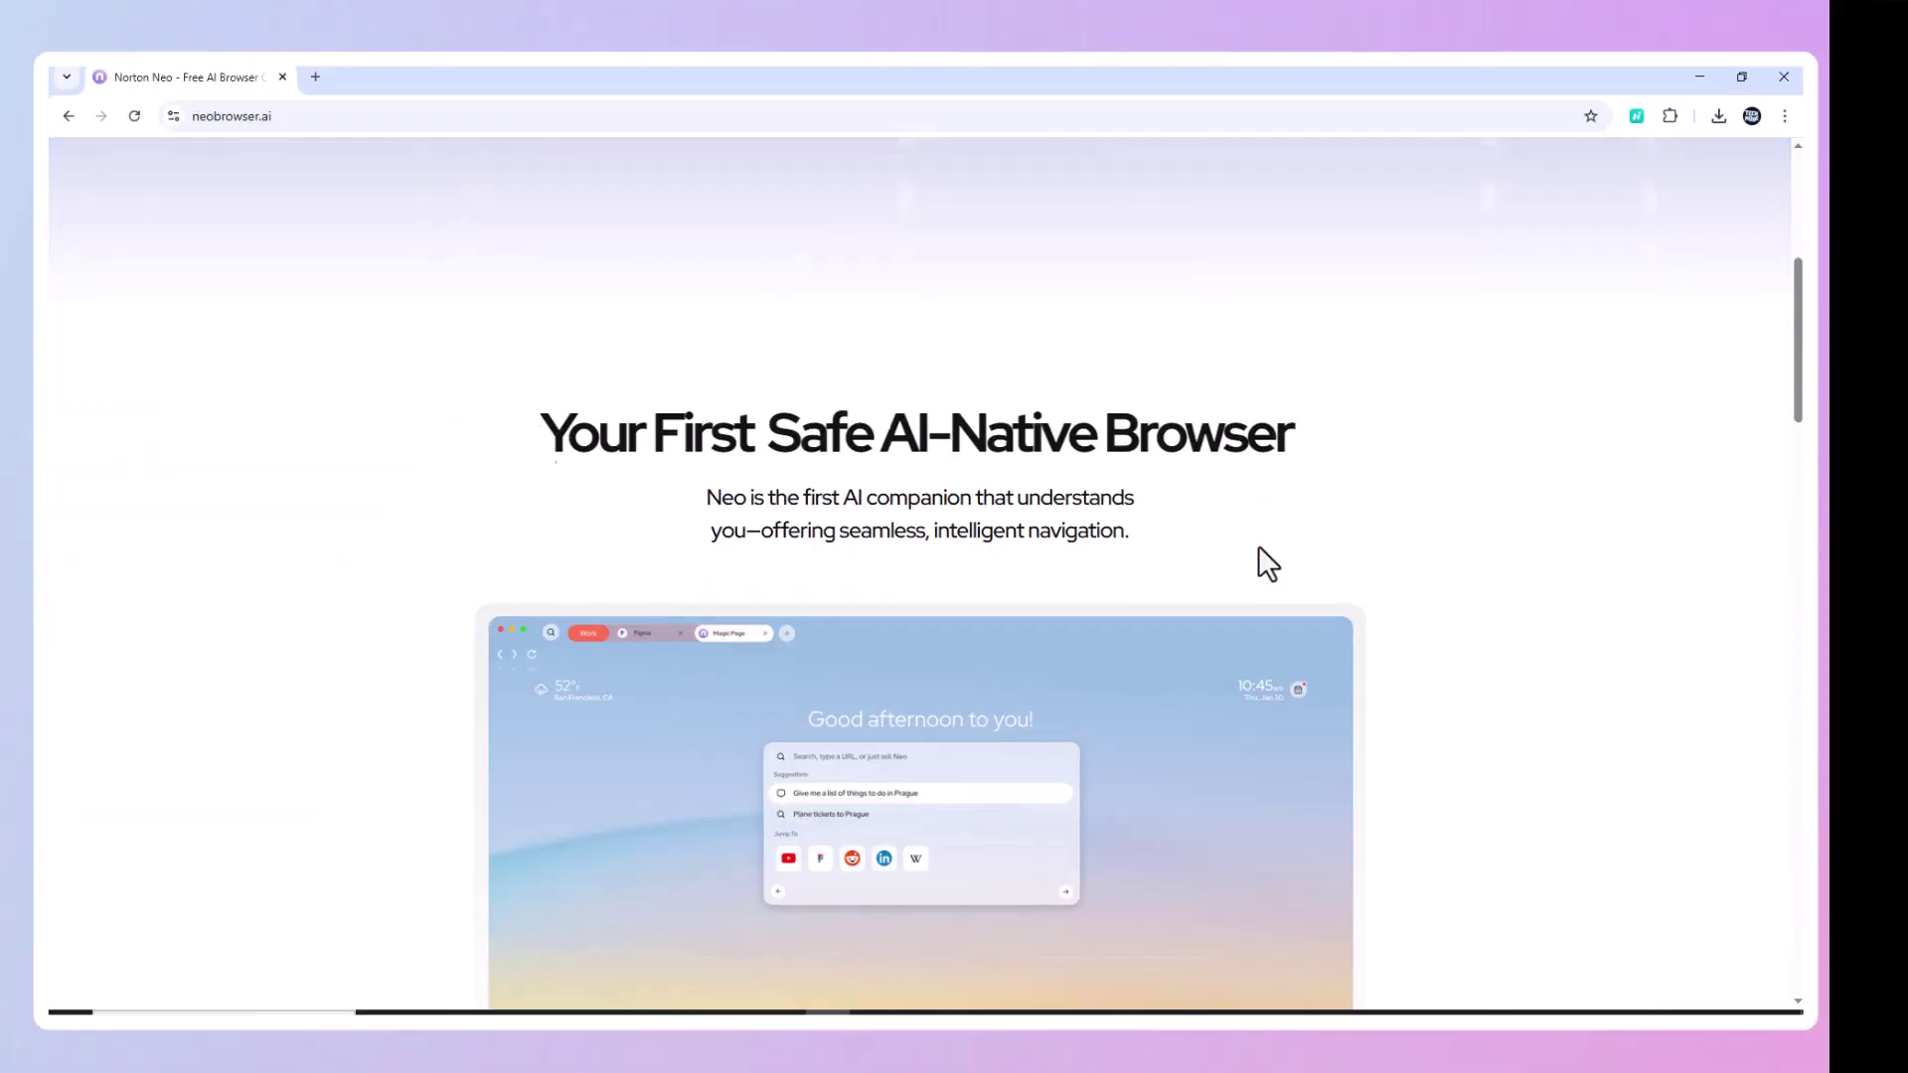
pyautogui.scroll(-1, 1259, 550)
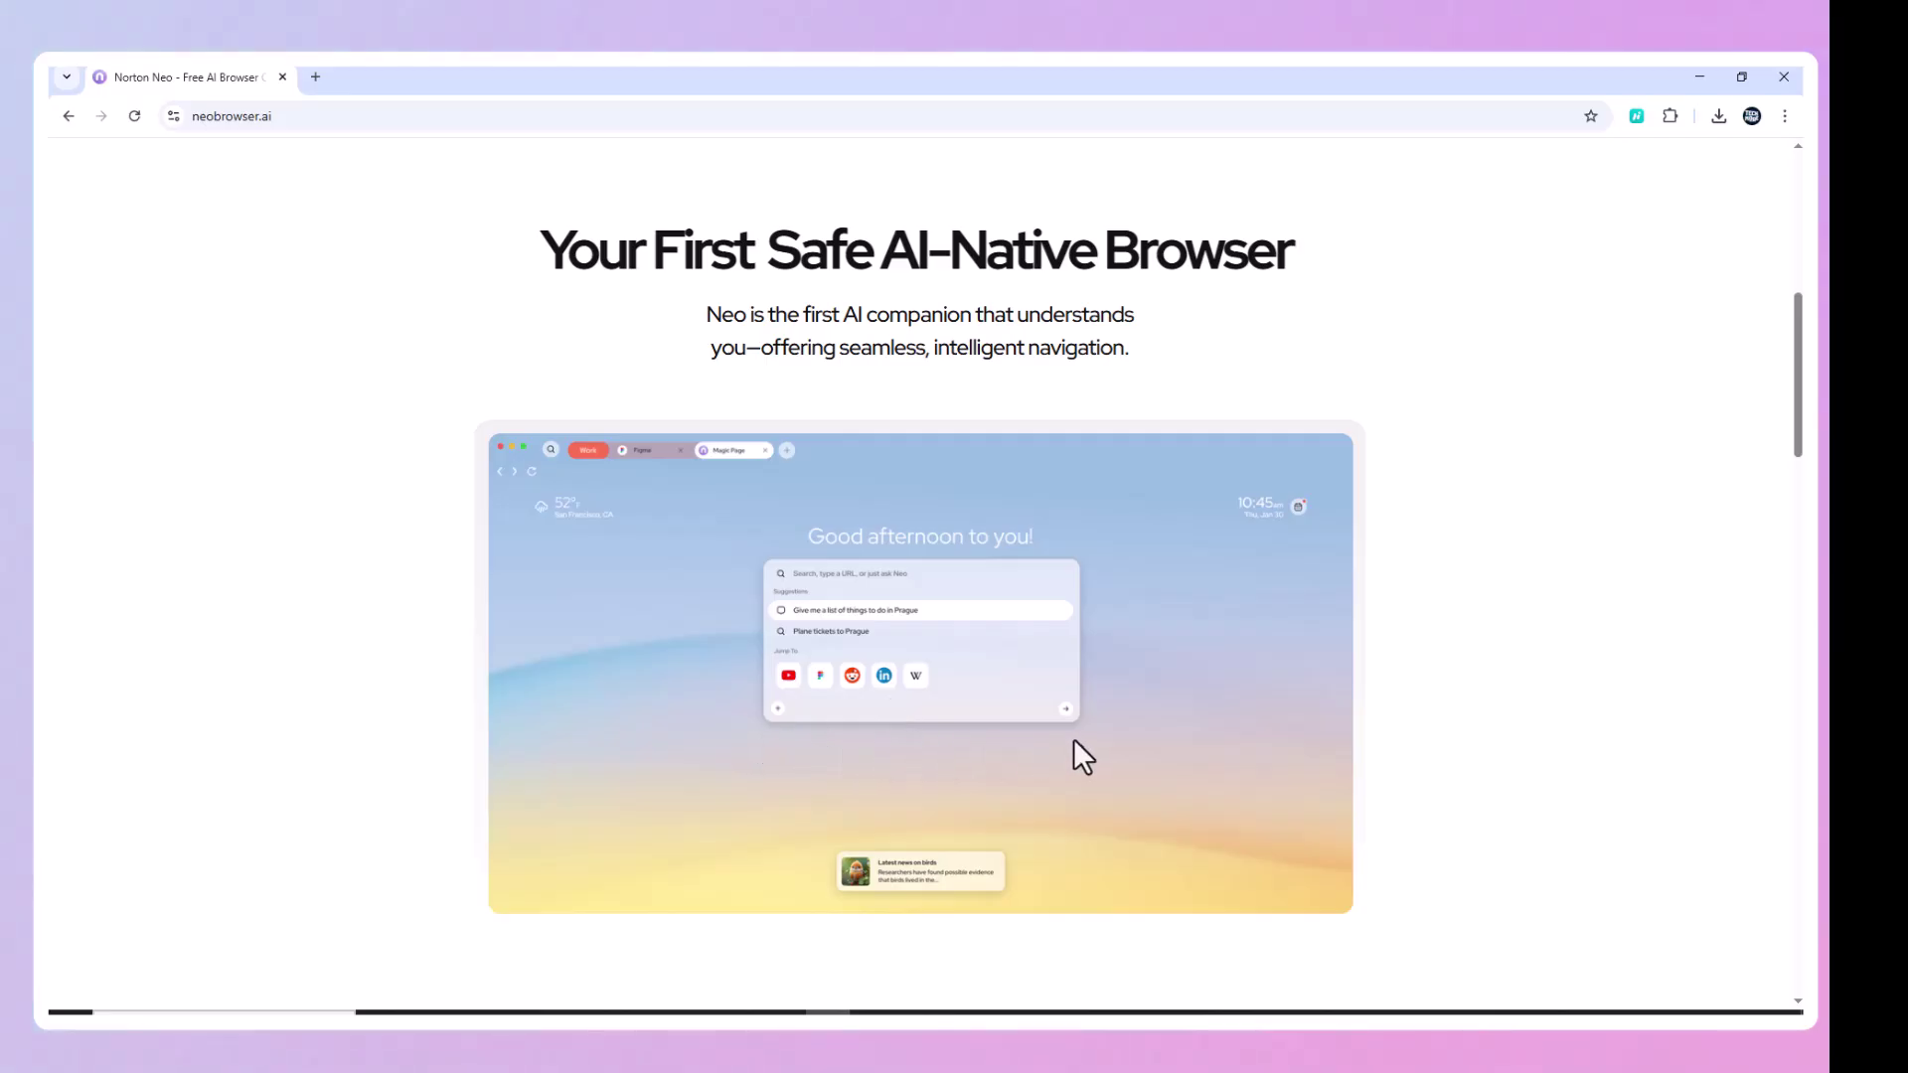
pyautogui.scroll(-4, 1073, 738)
pyautogui.scroll(-1, 1072, 735)
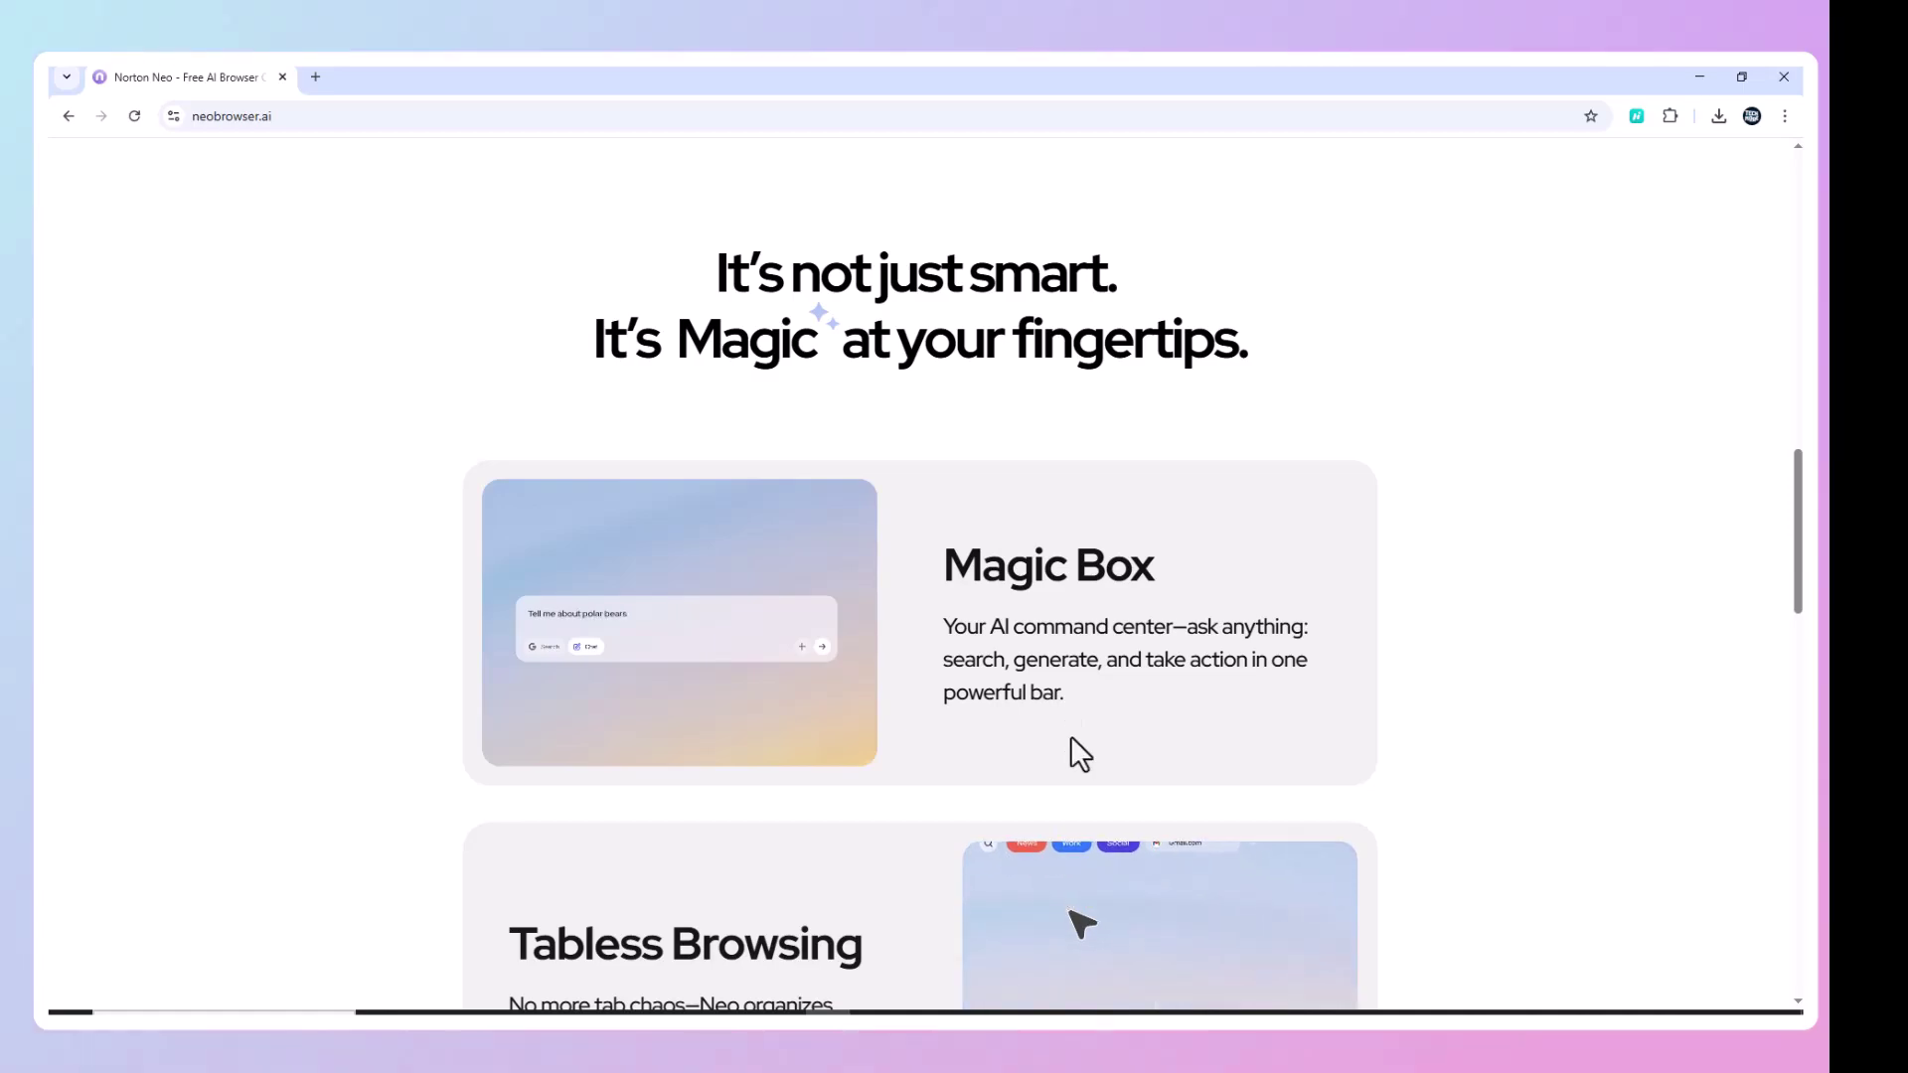
pyautogui.scroll(-3, 1070, 736)
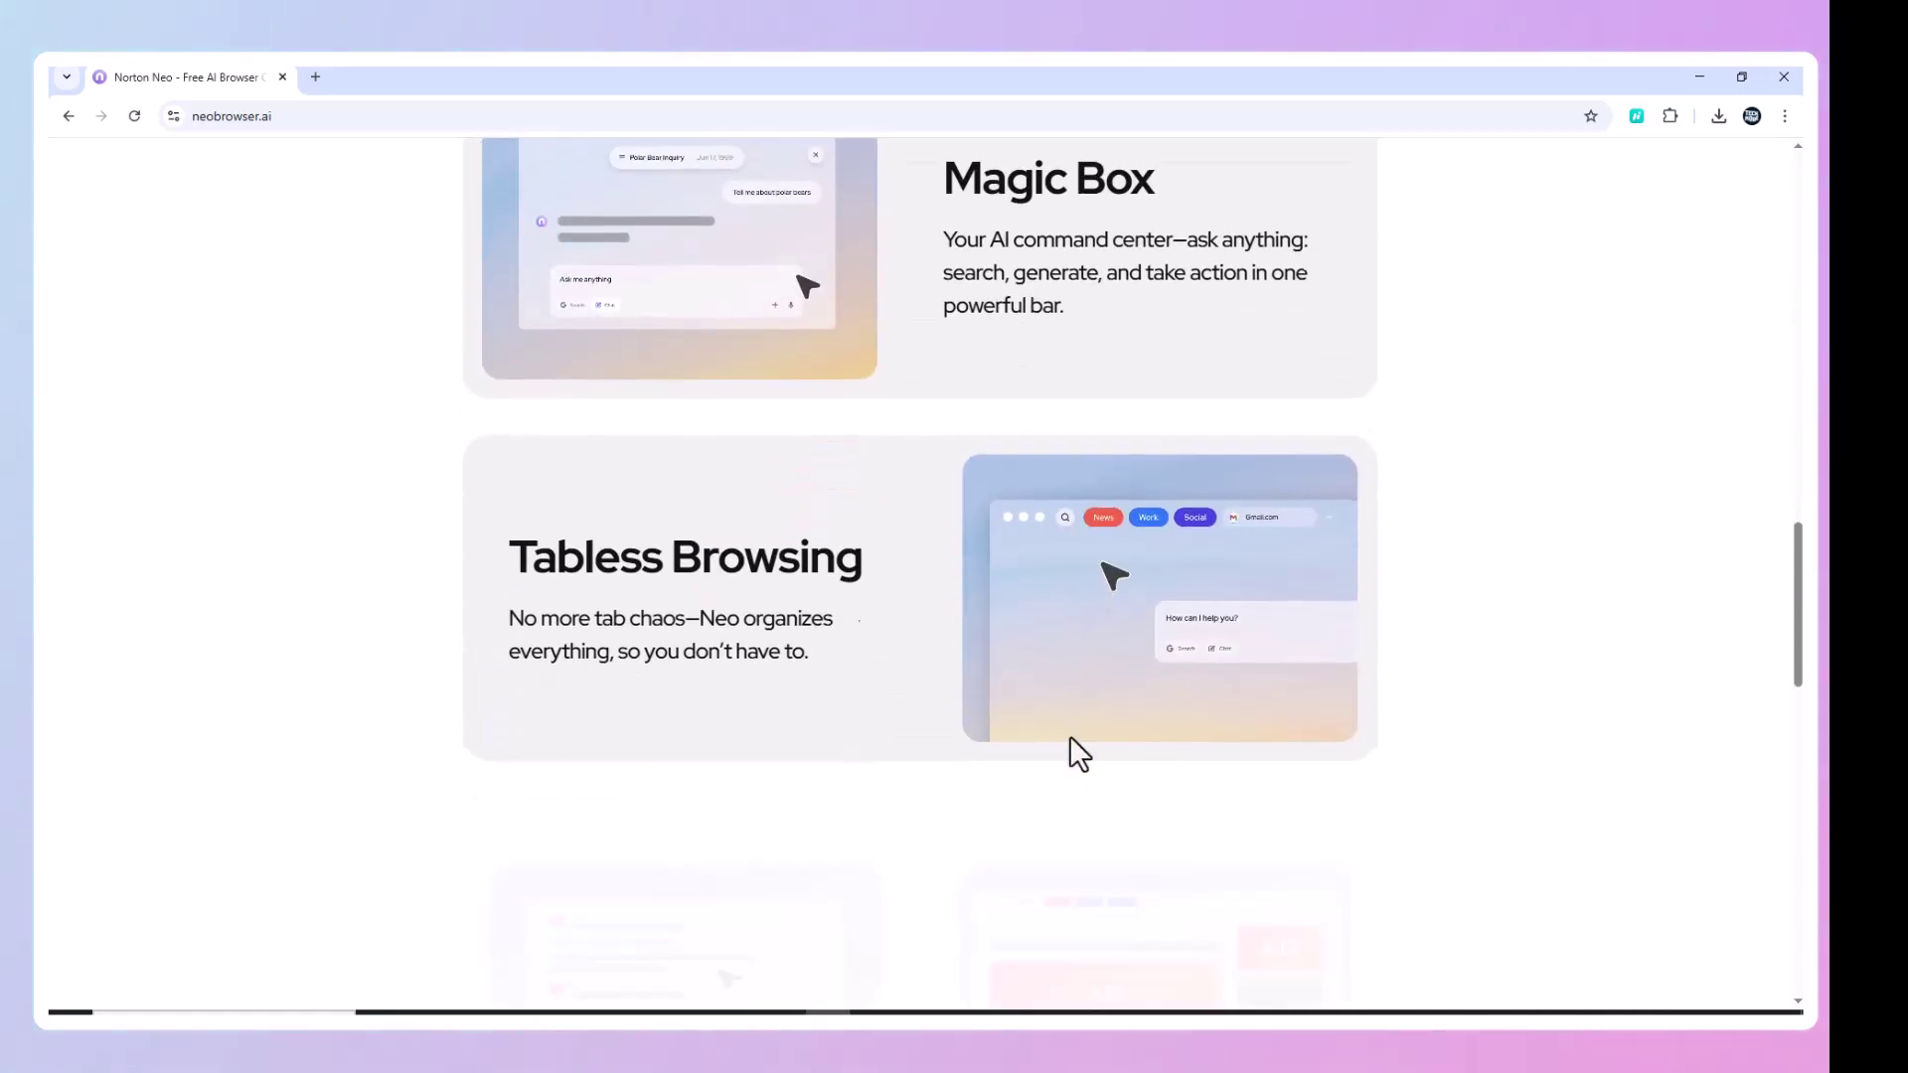
pyautogui.scroll(-1, 1069, 753)
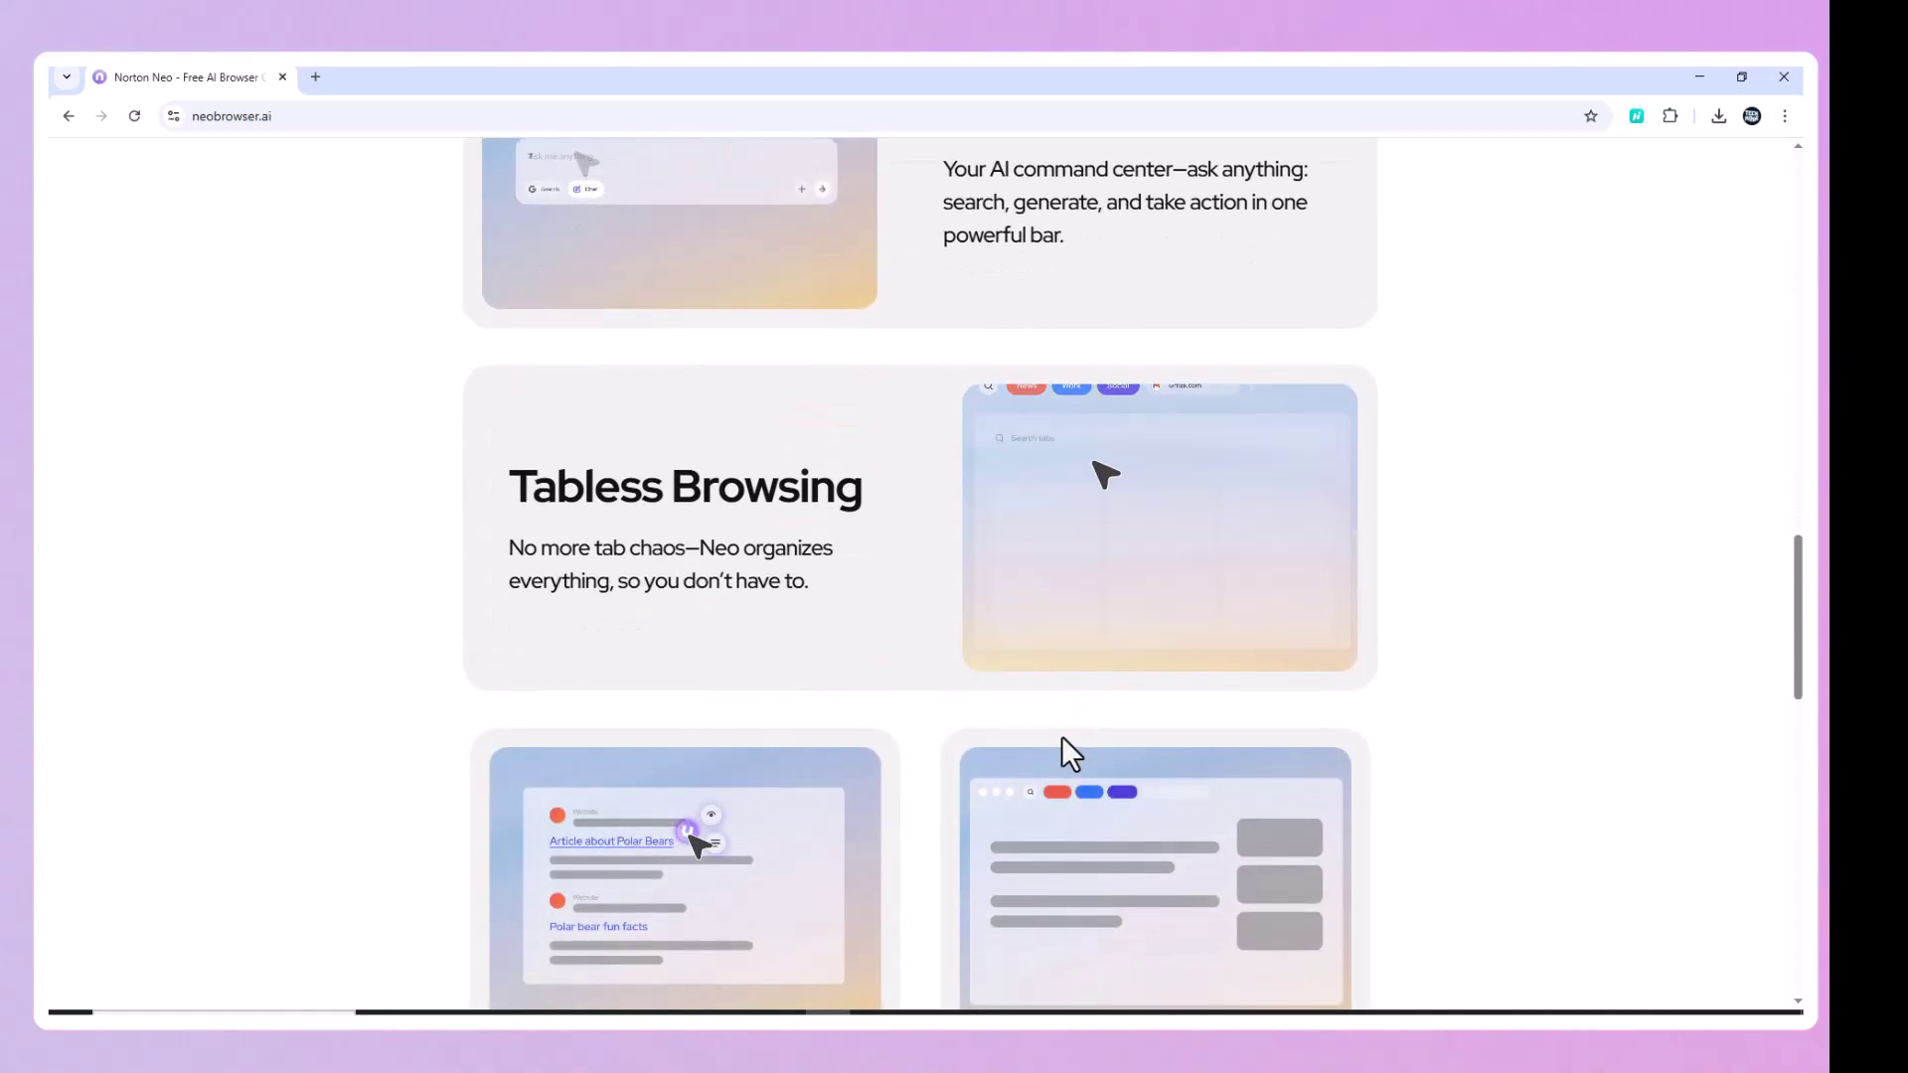
pyautogui.scroll(-2, 1062, 735)
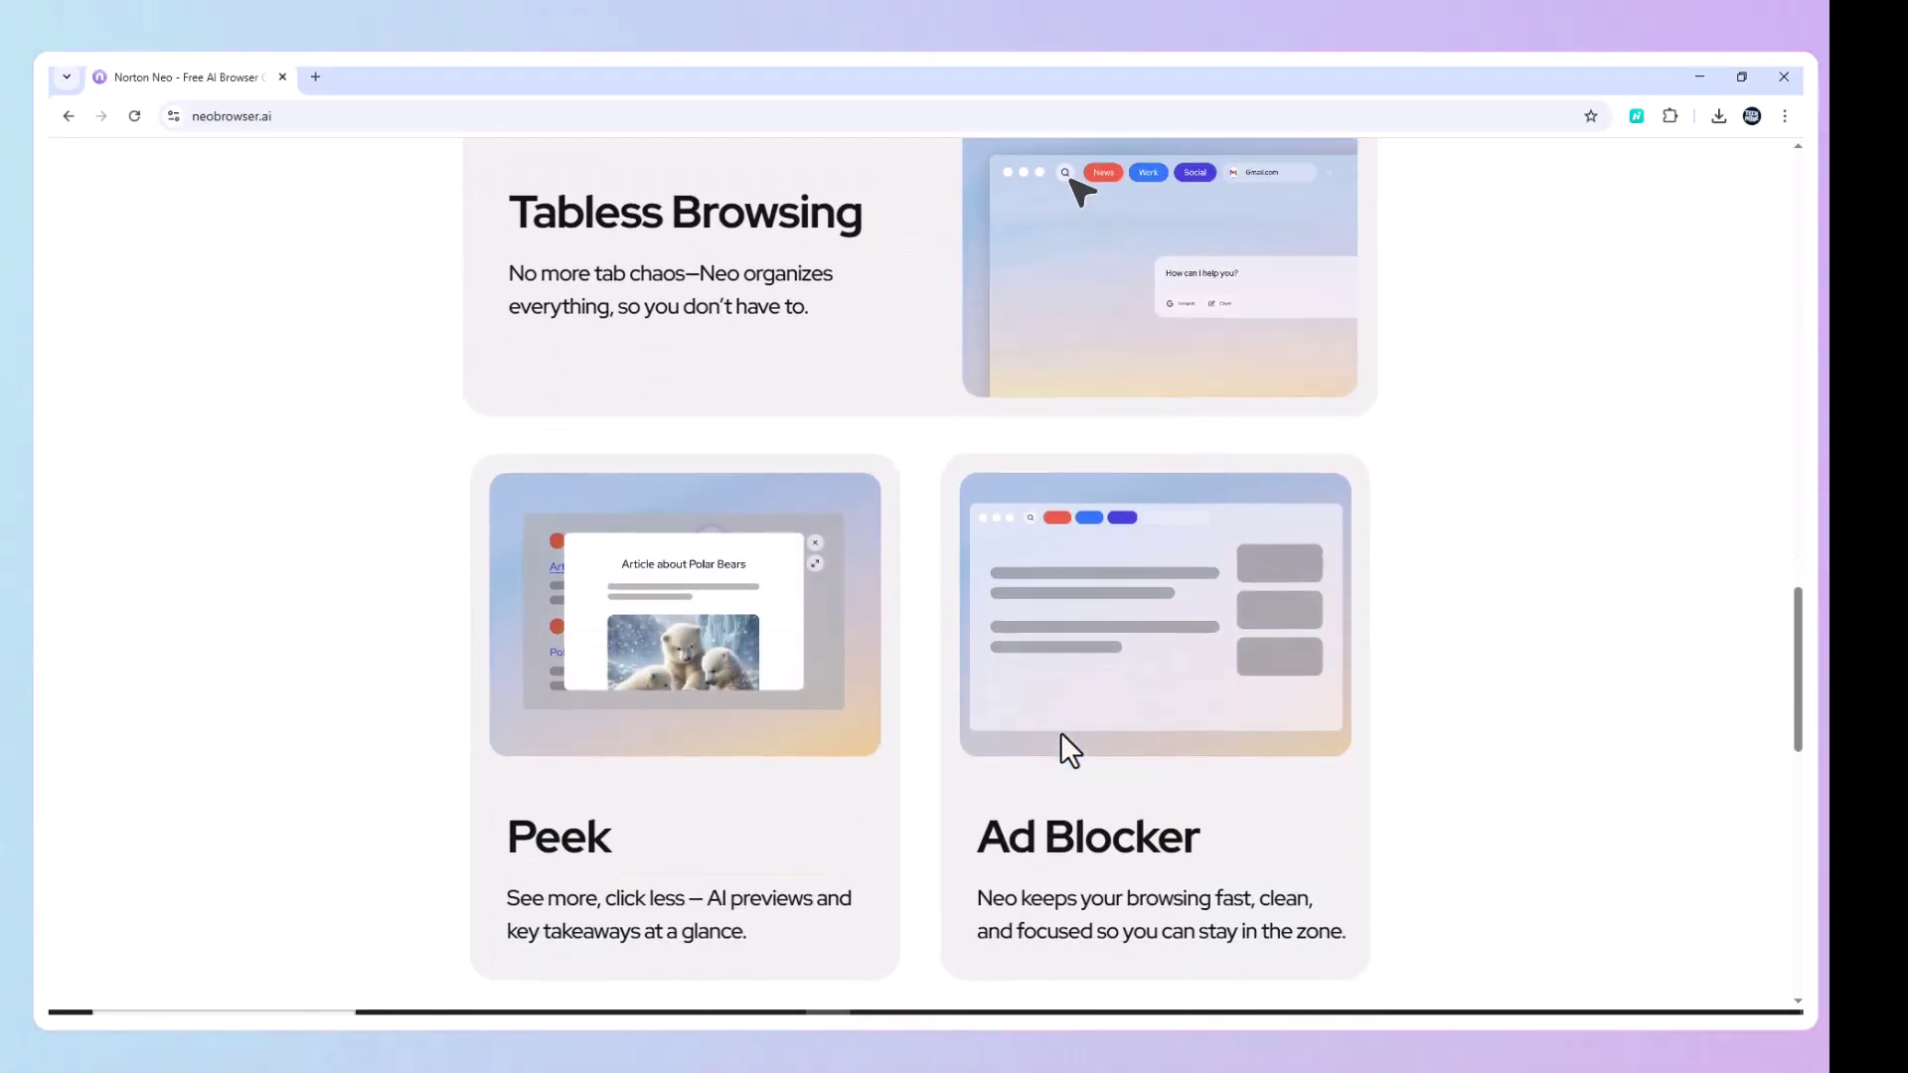
pyautogui.scroll(-1, 1061, 734)
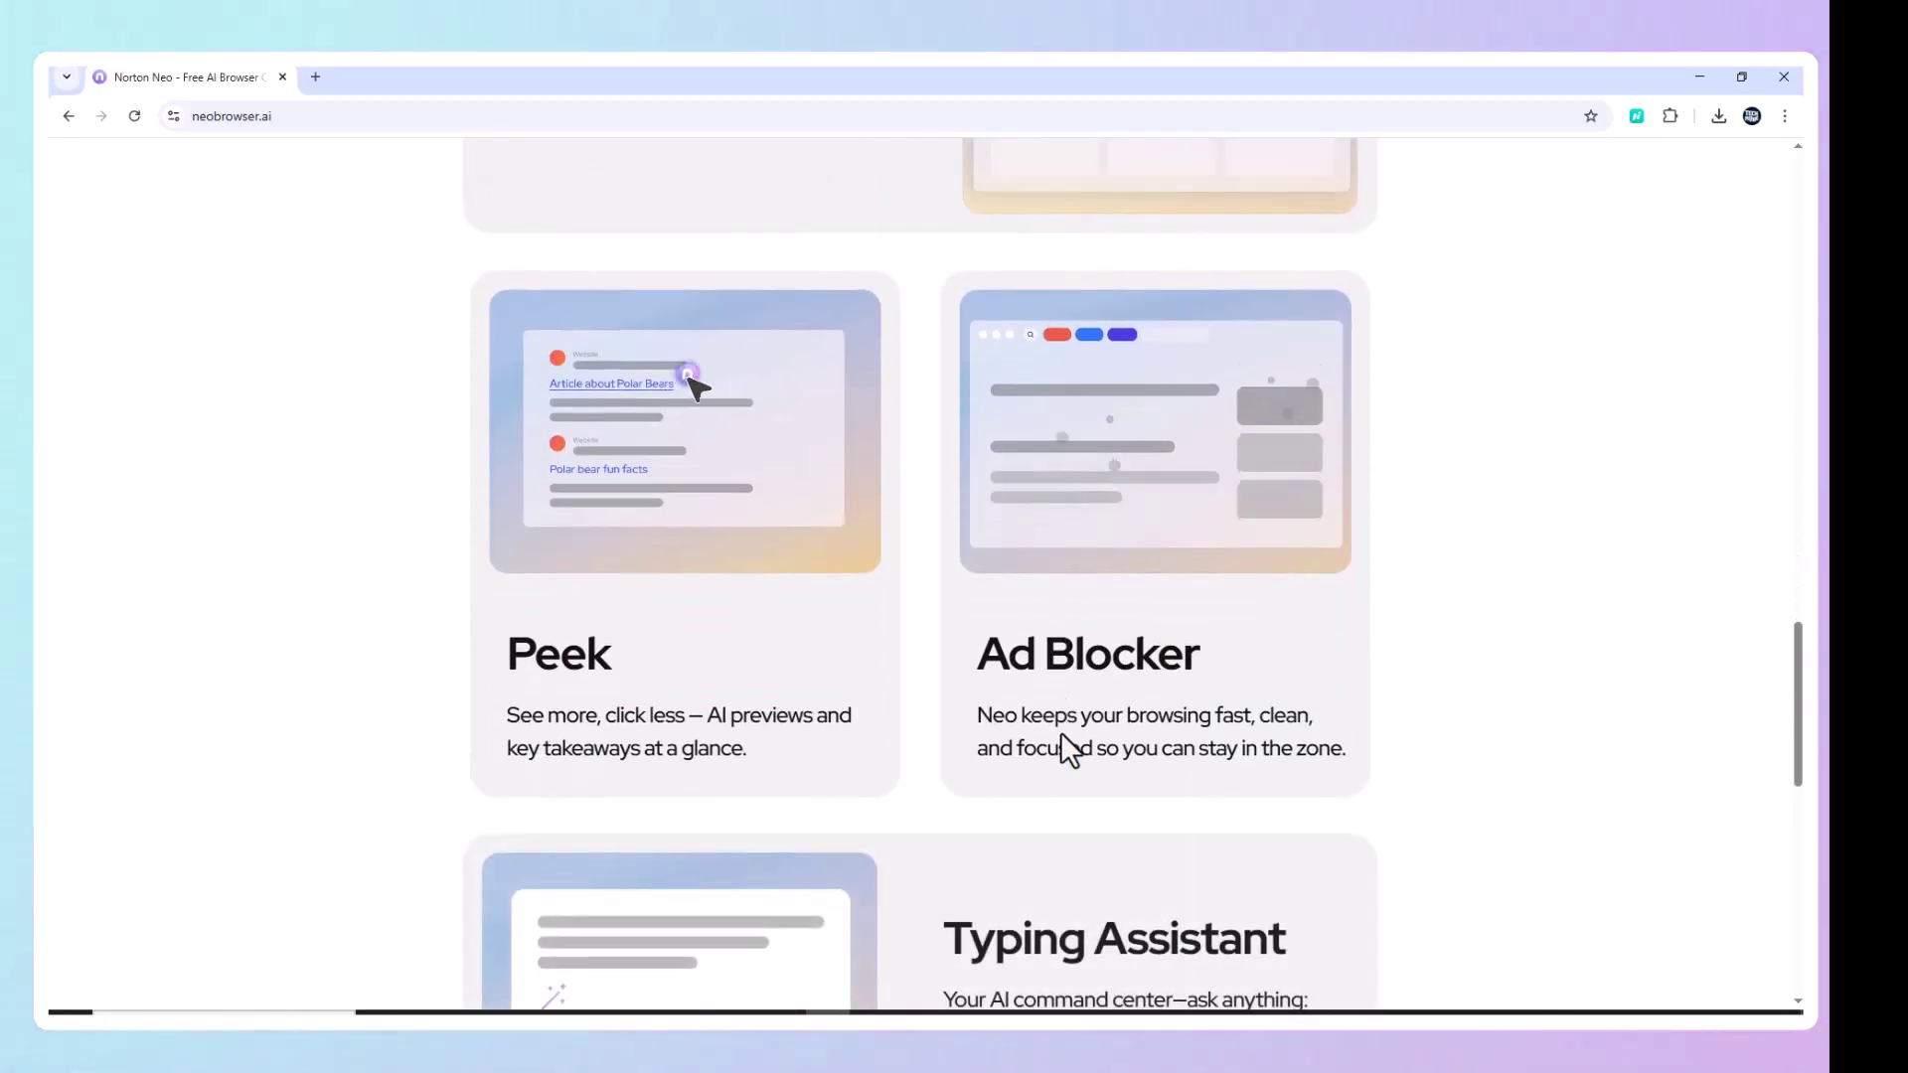
pyautogui.scroll(-1, 1060, 732)
pyautogui.scroll(-2, 1059, 732)
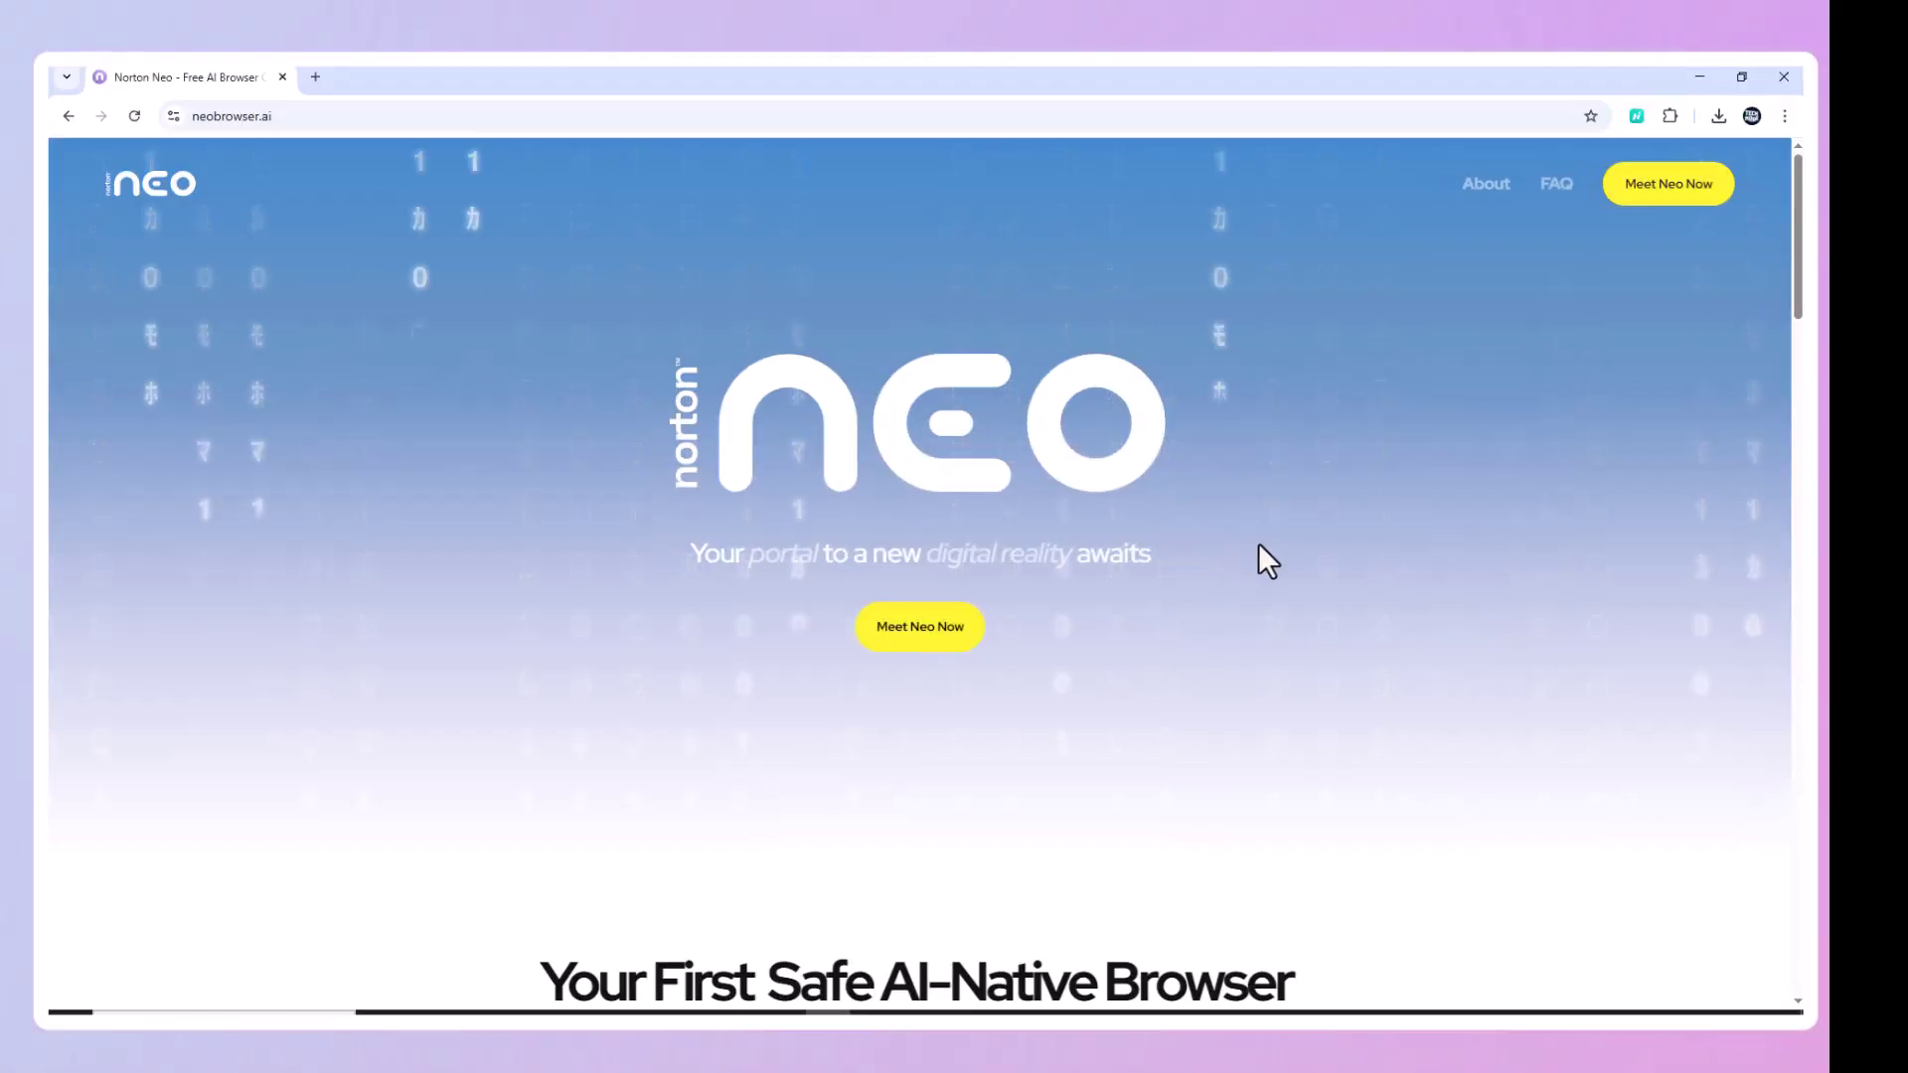
pyautogui.scroll(-1, 1258, 546)
pyautogui.scroll(-1, 1258, 547)
pyautogui.scroll(-2, 1258, 546)
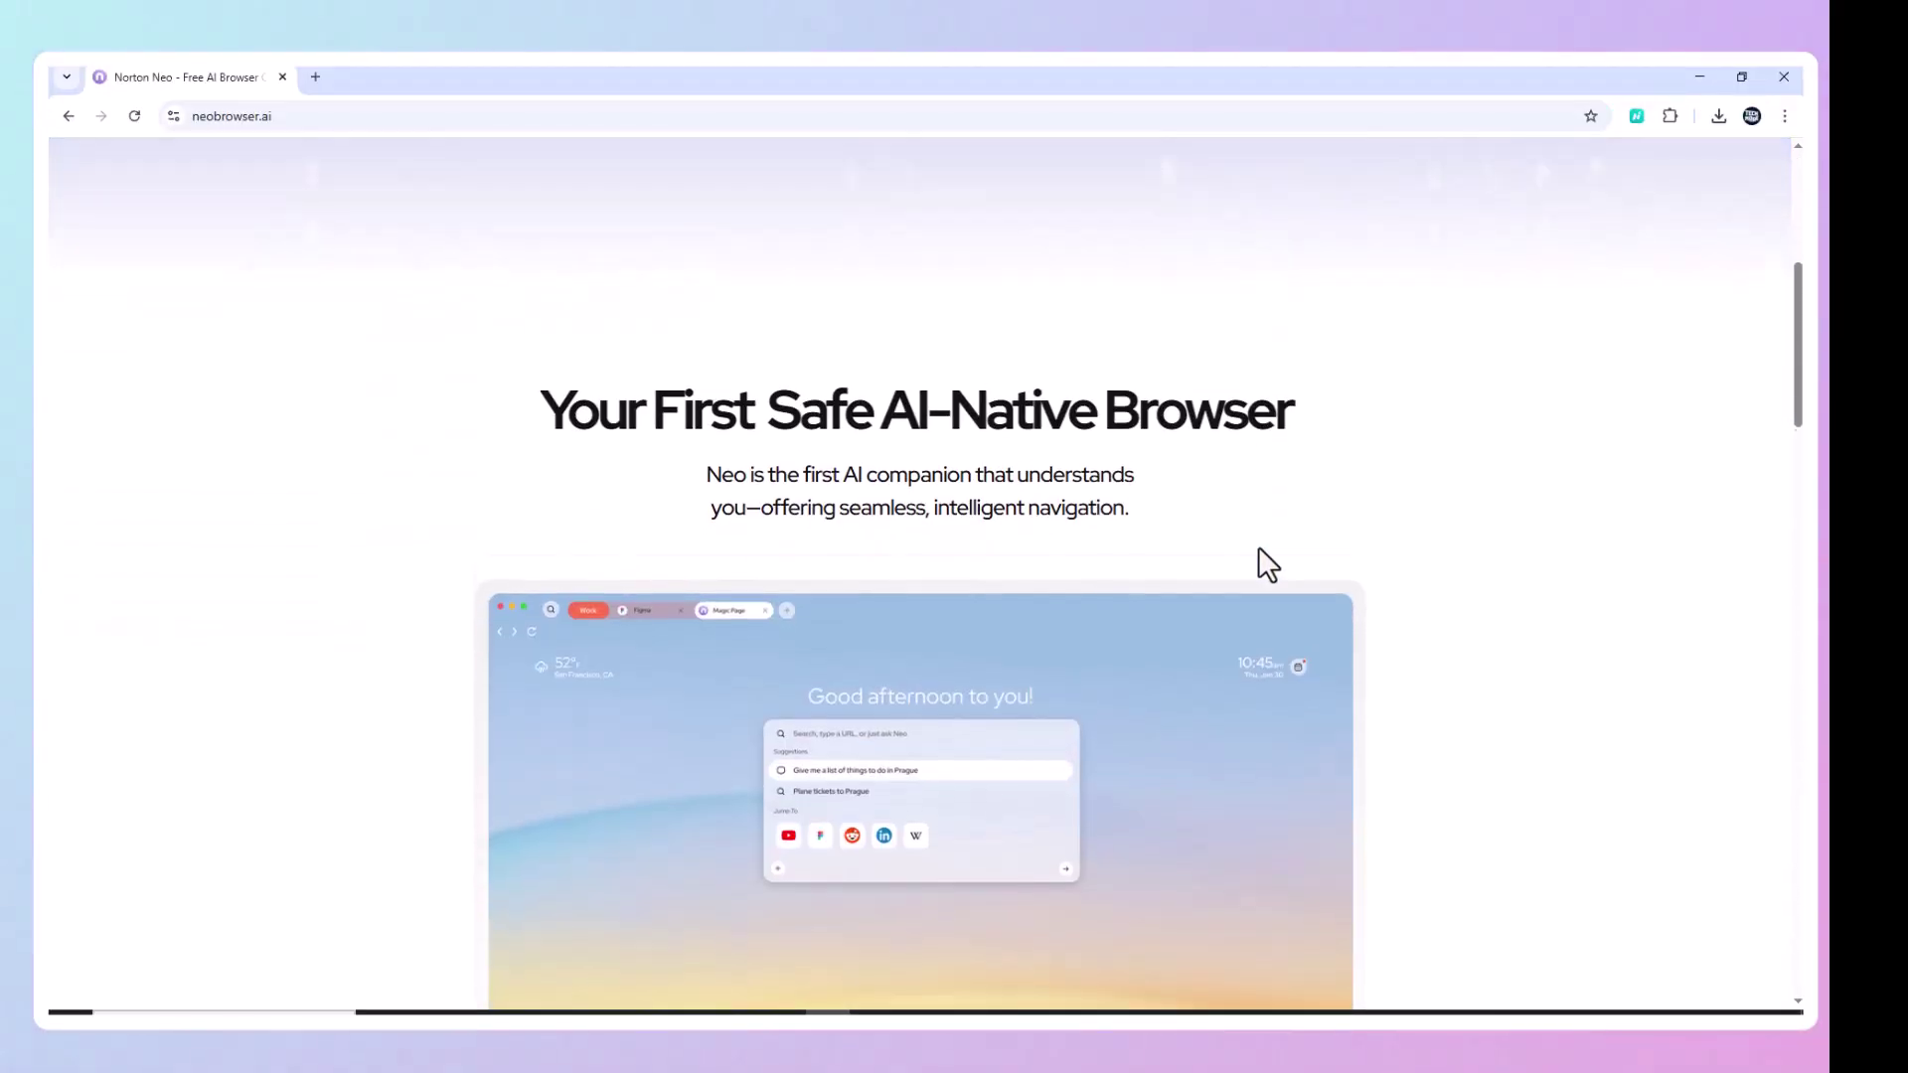
pyautogui.scroll(-1, 1259, 547)
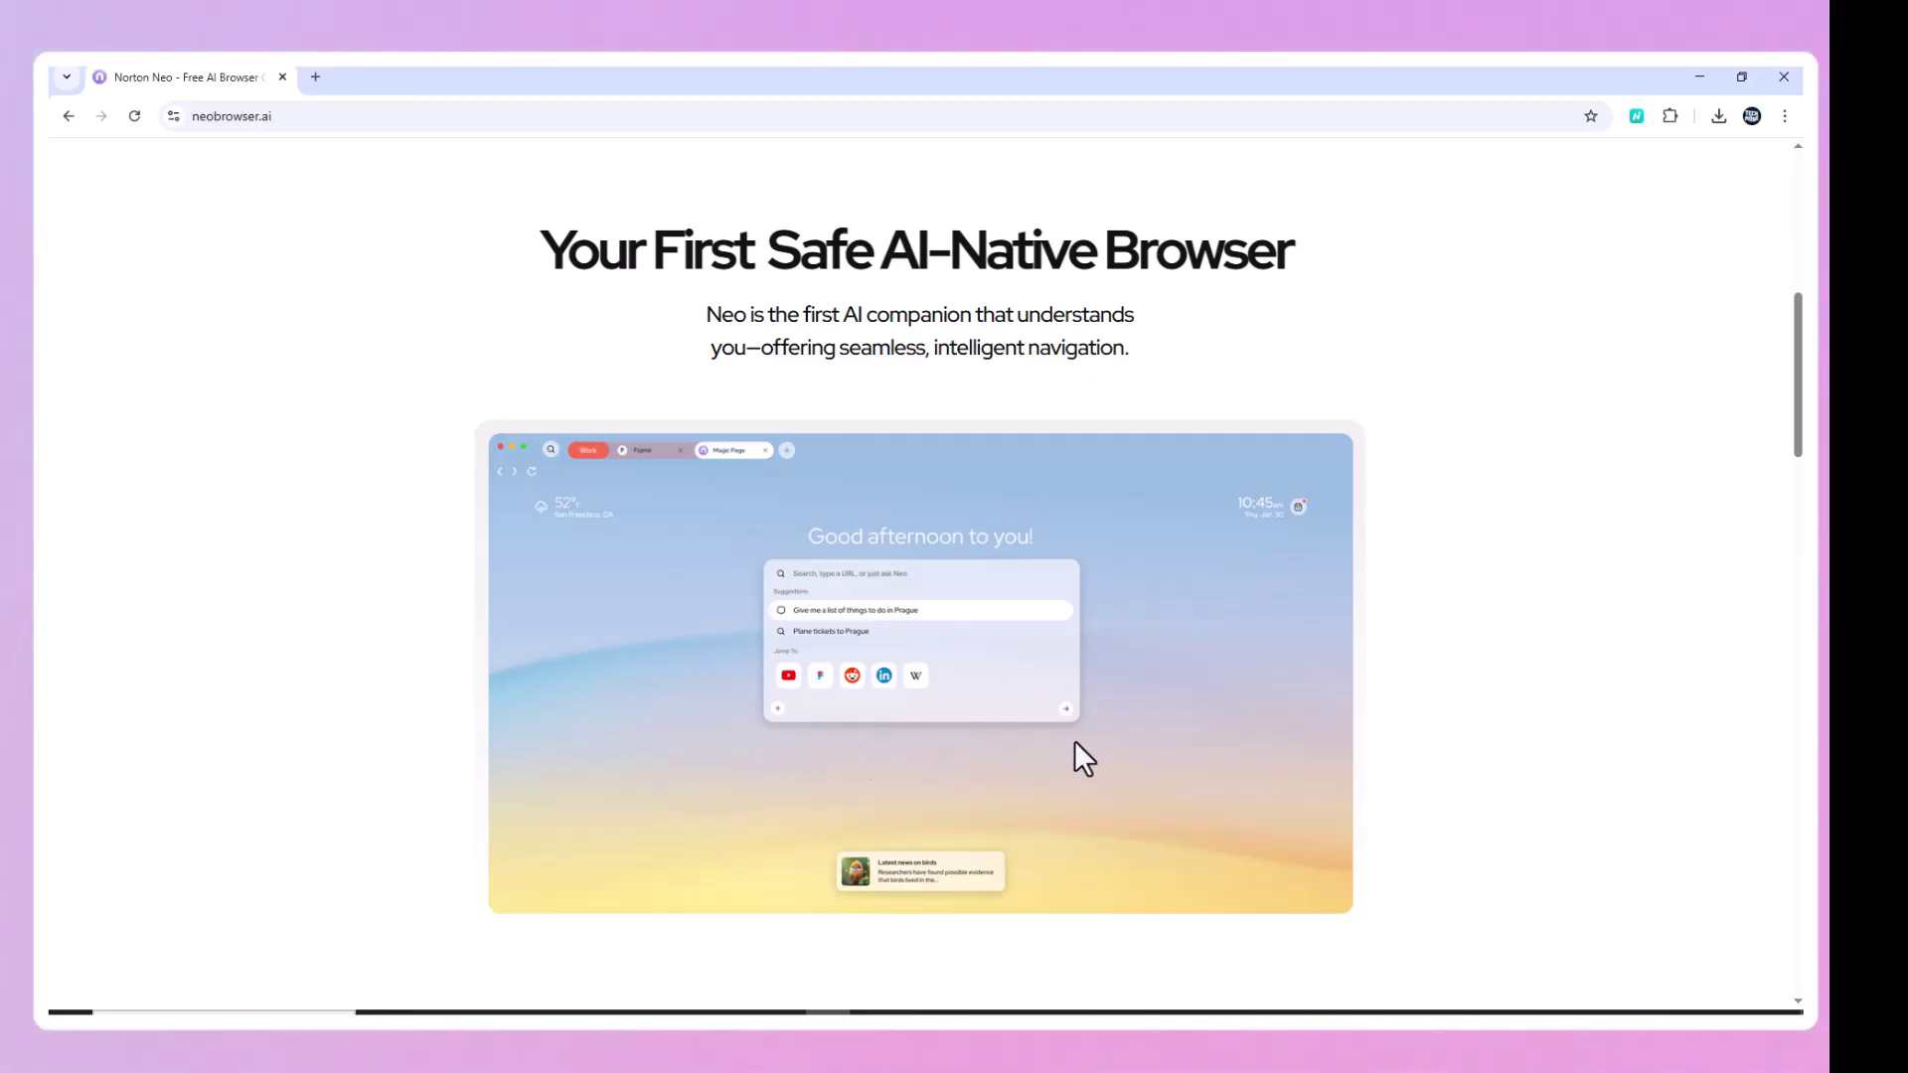
pyautogui.scroll(-3, 1074, 740)
pyautogui.scroll(-2, 1072, 735)
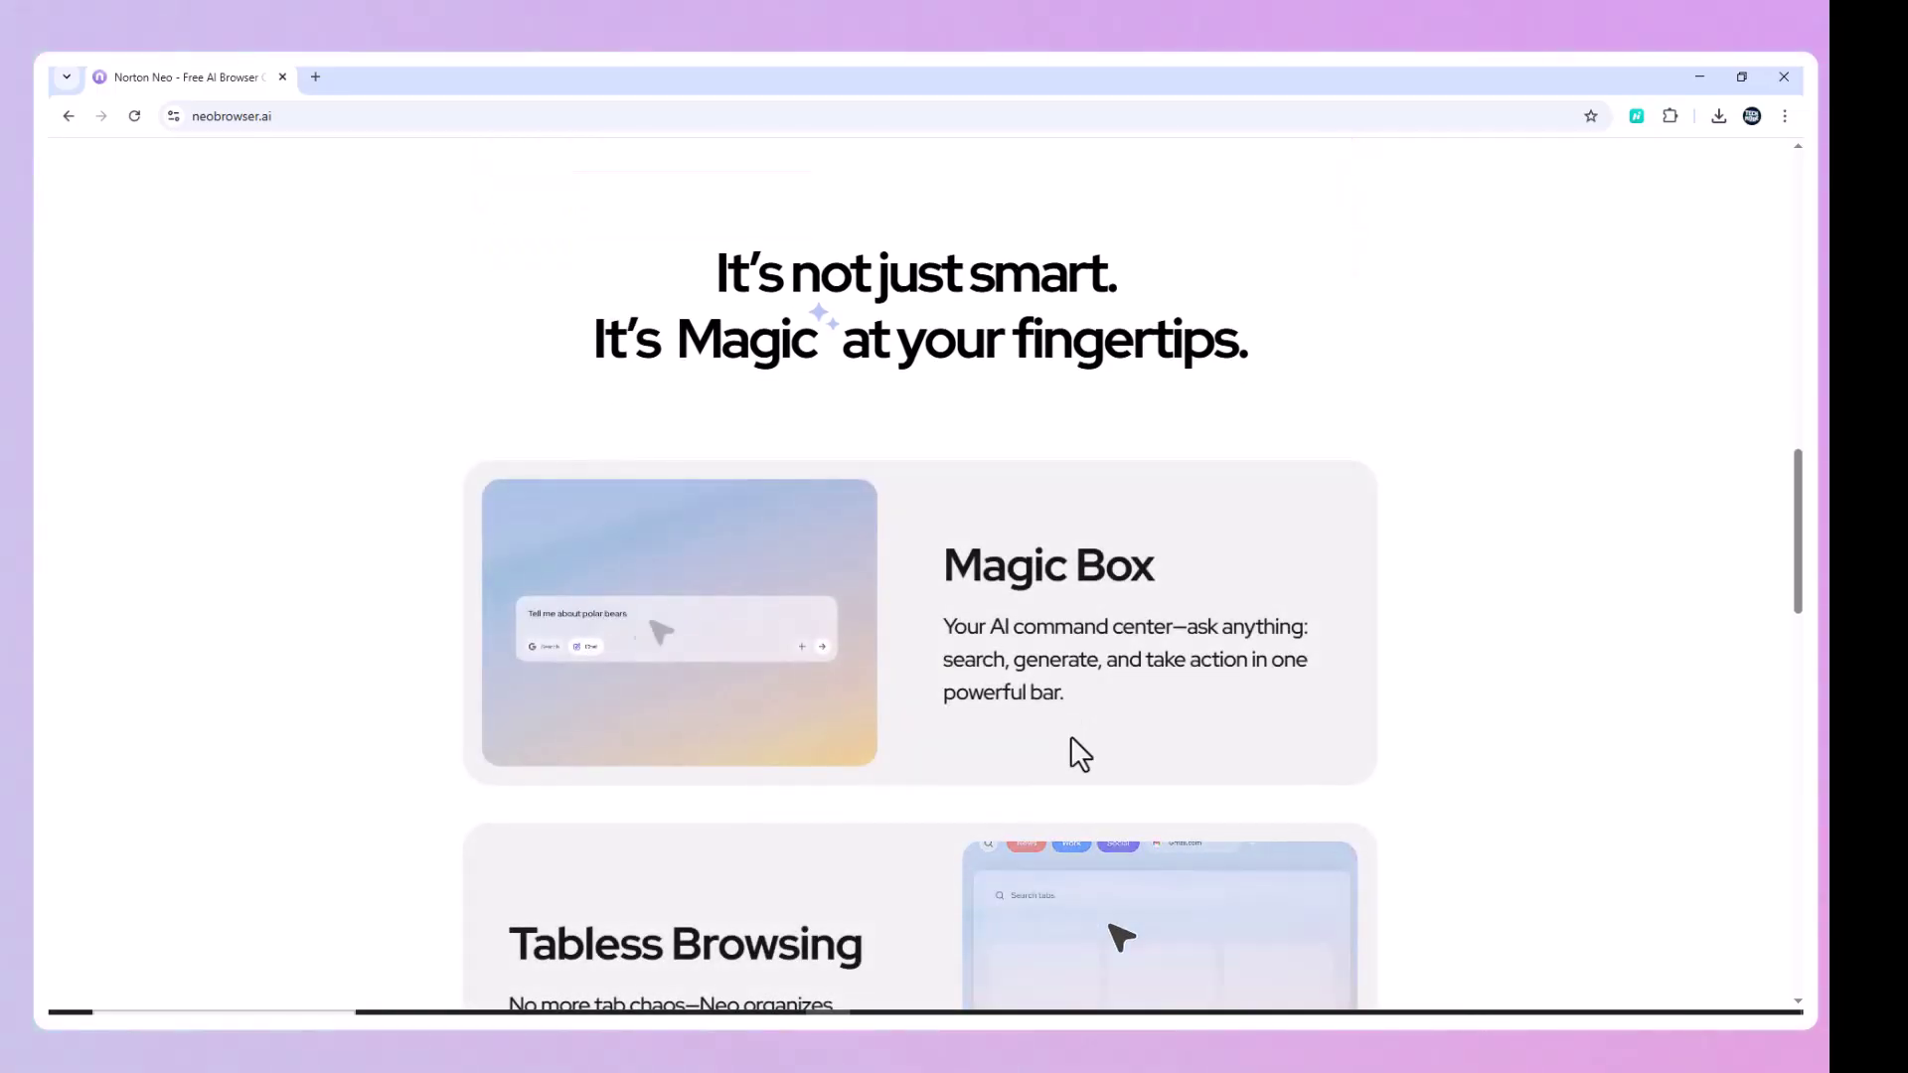
pyautogui.scroll(-2, 1068, 736)
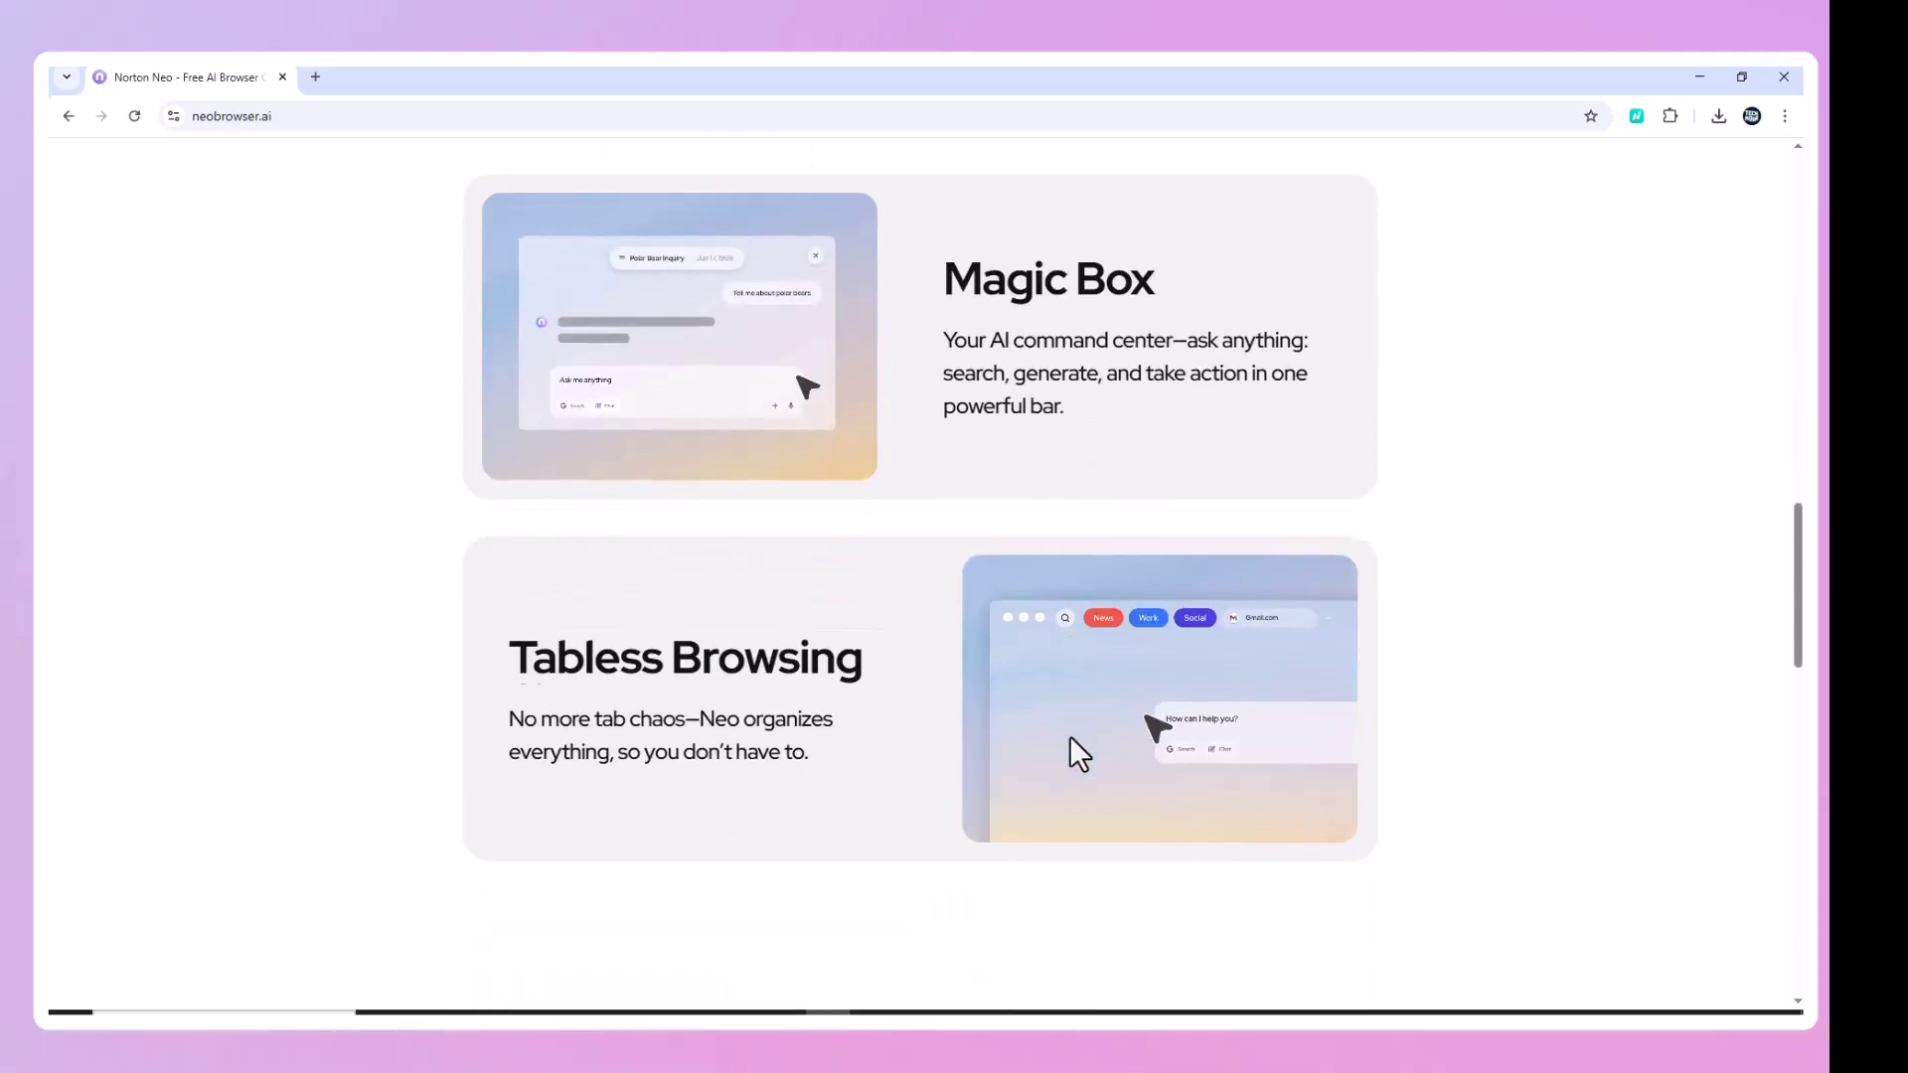
pyautogui.scroll(-1, 1068, 735)
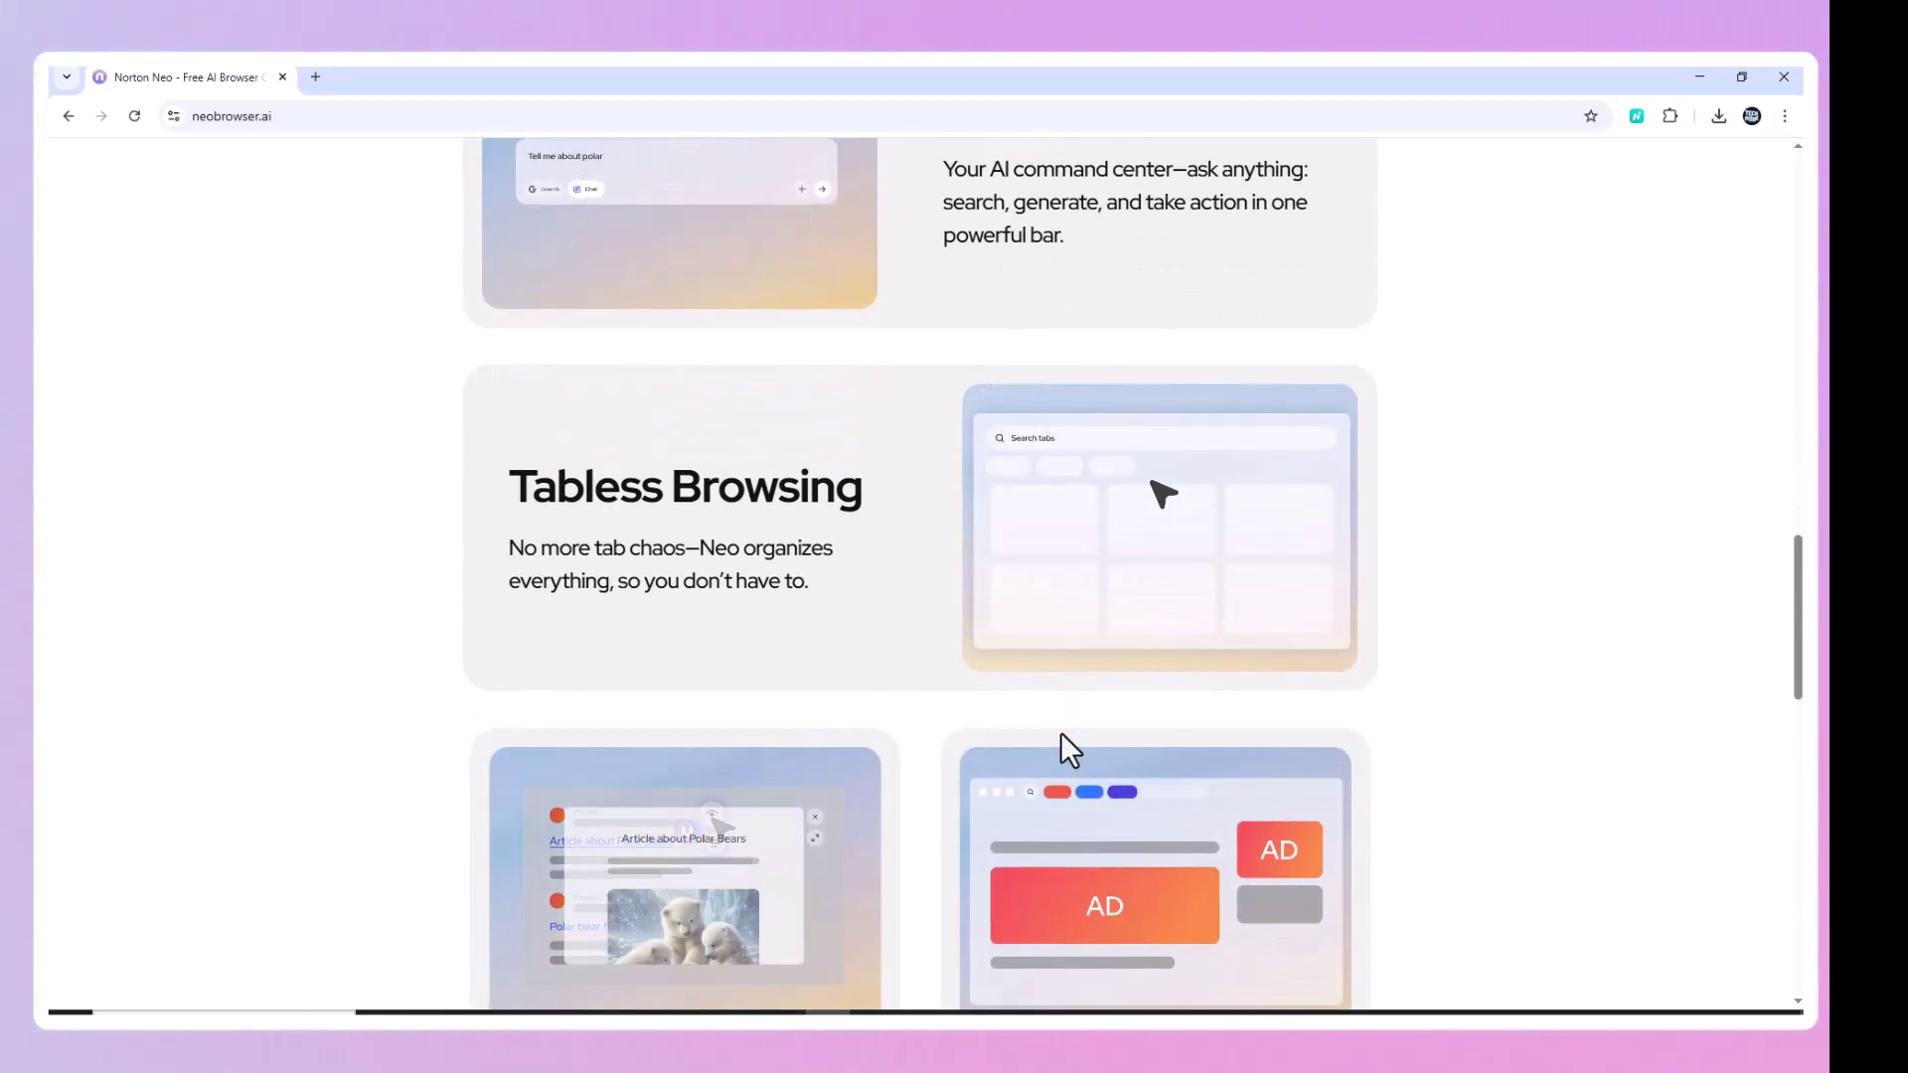
pyautogui.scroll(-1, 1062, 745)
pyautogui.scroll(-1, 1062, 734)
pyautogui.scroll(-1, 1062, 733)
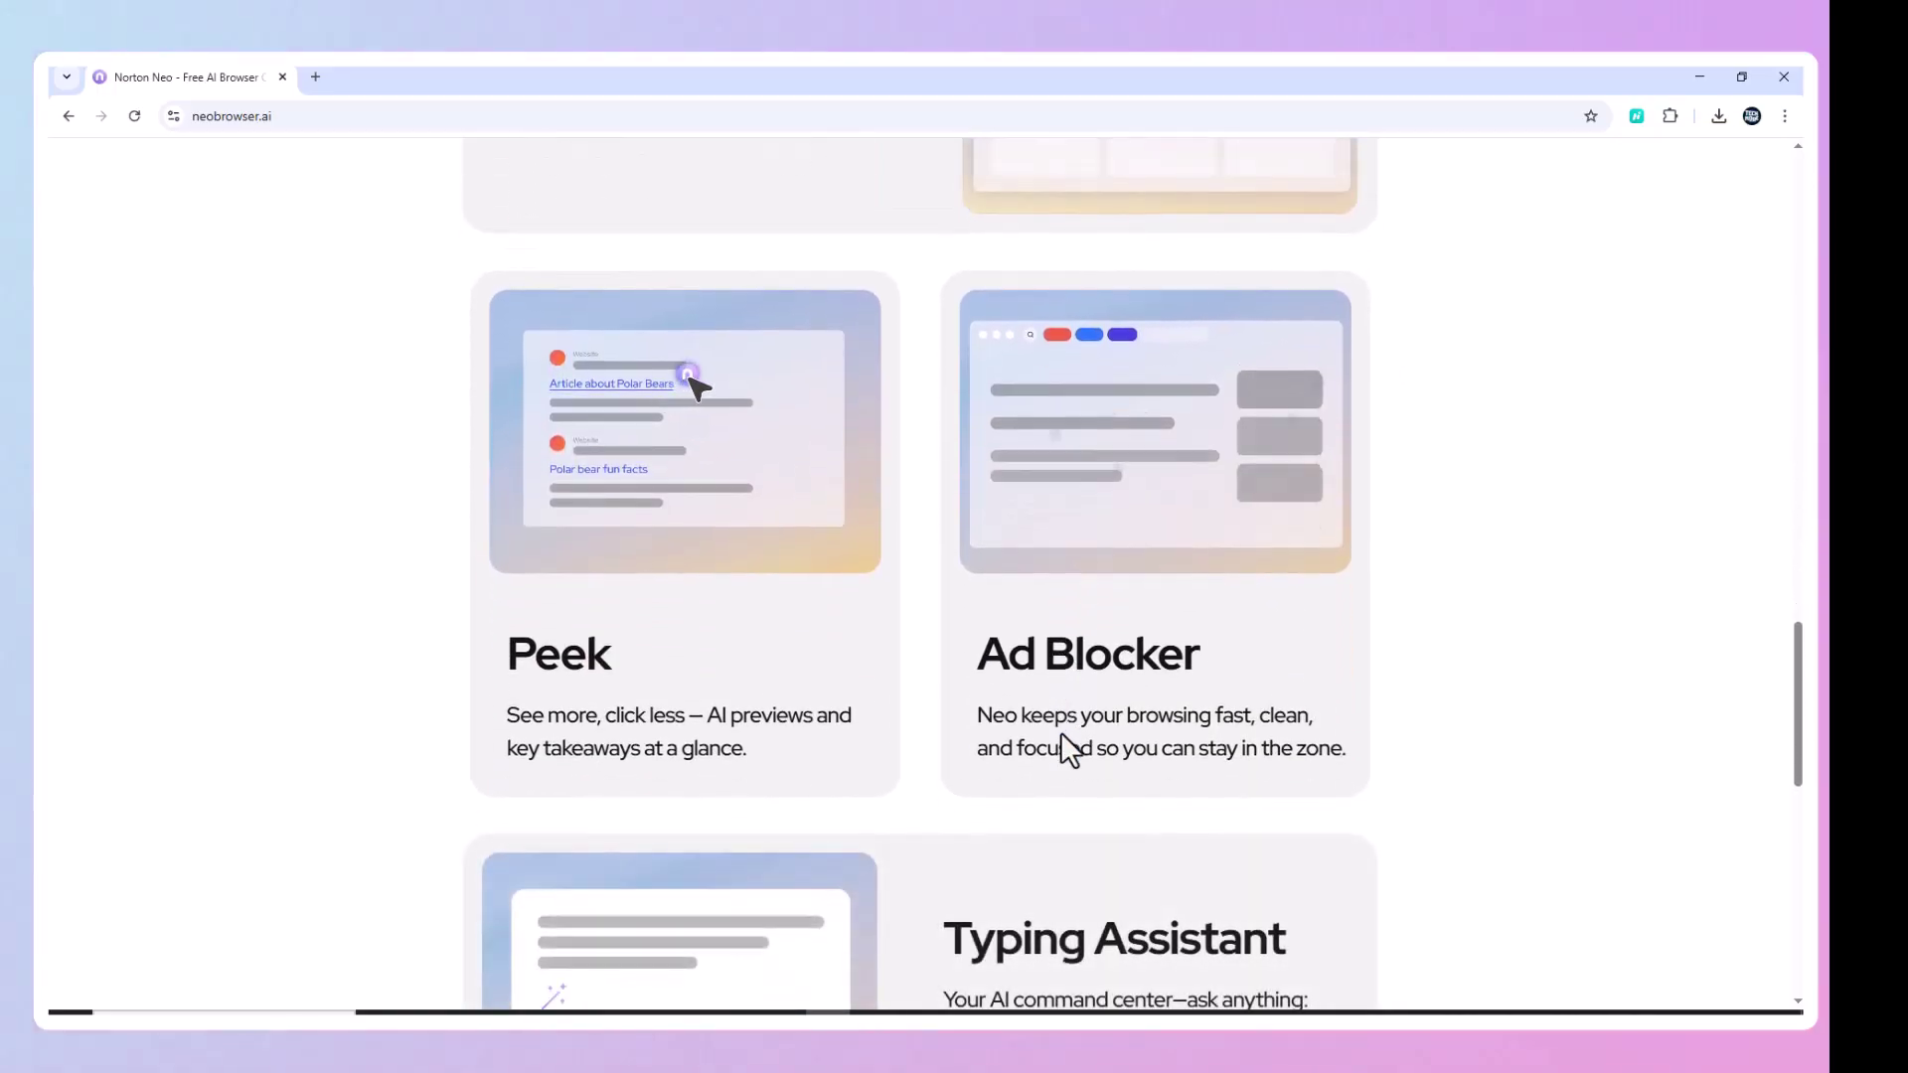
pyautogui.scroll(-2, 1061, 733)
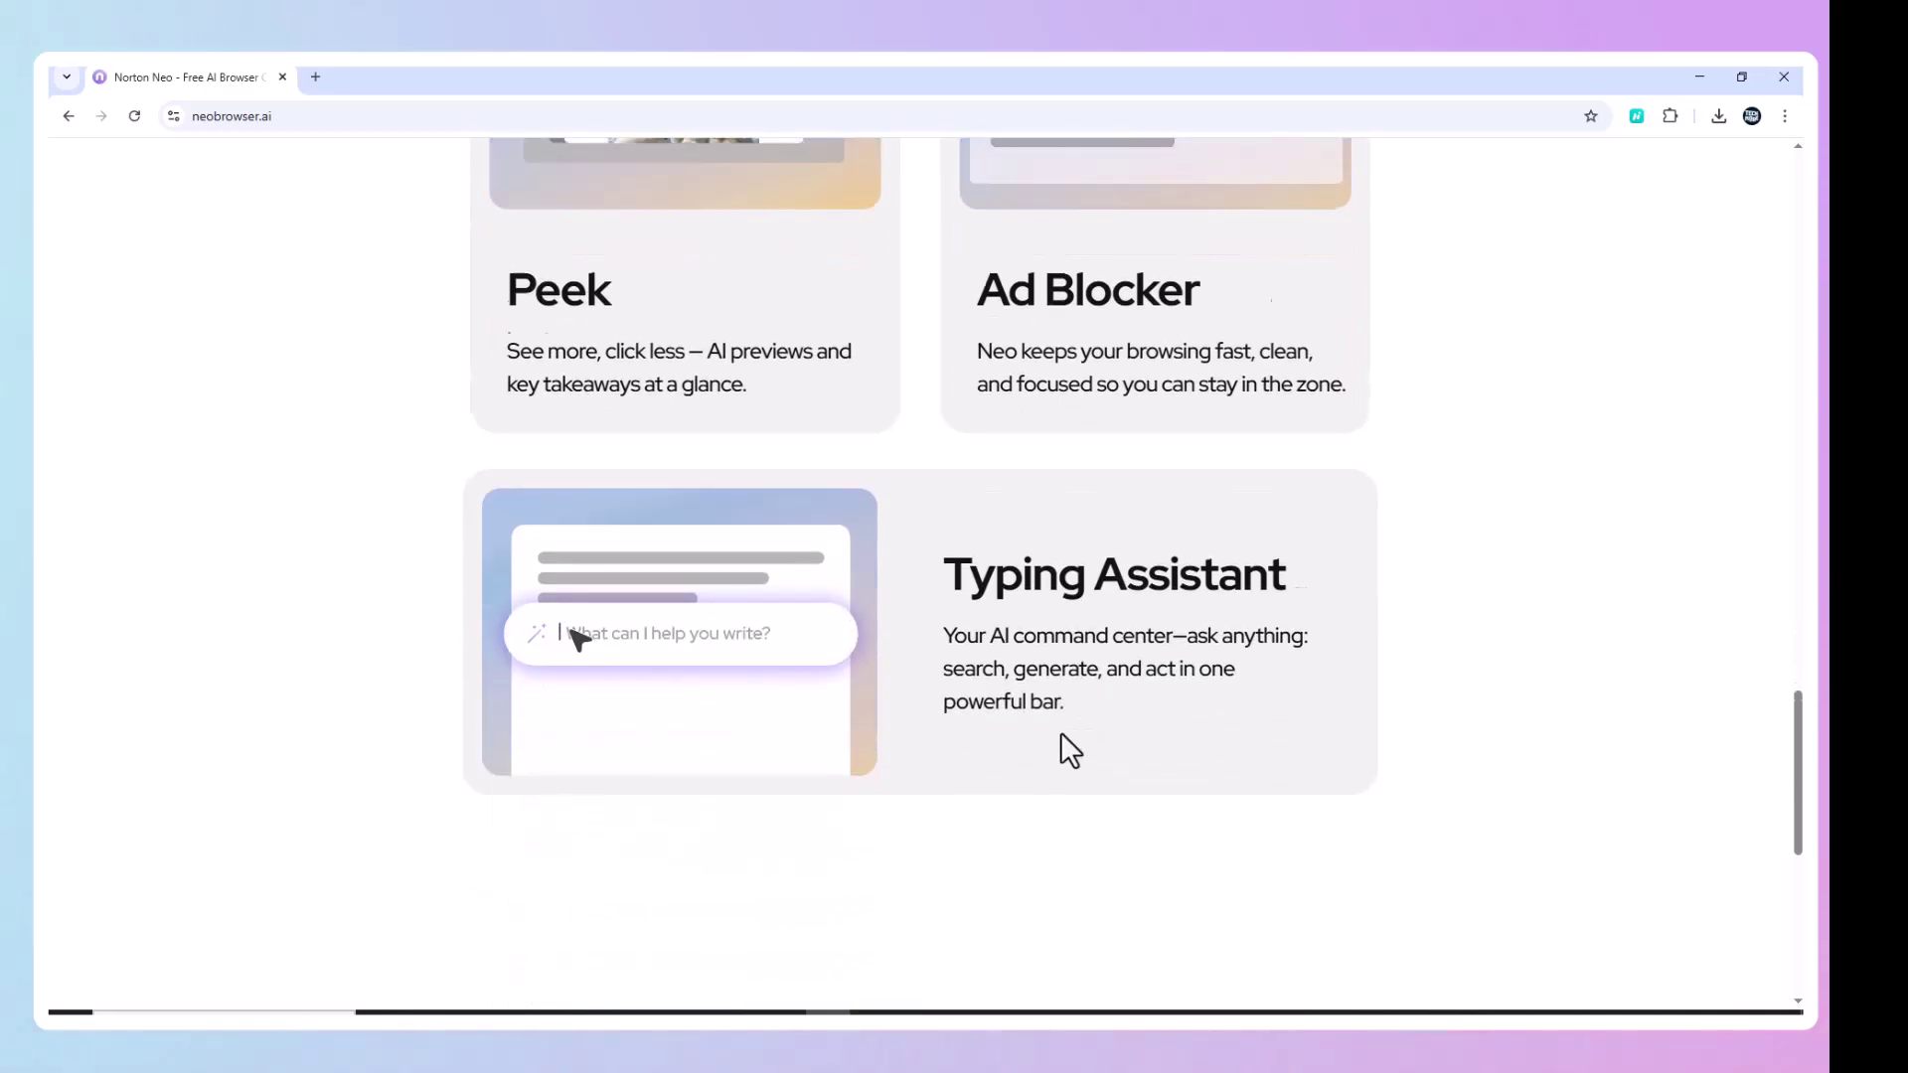
pyautogui.scroll(-2, 1060, 732)
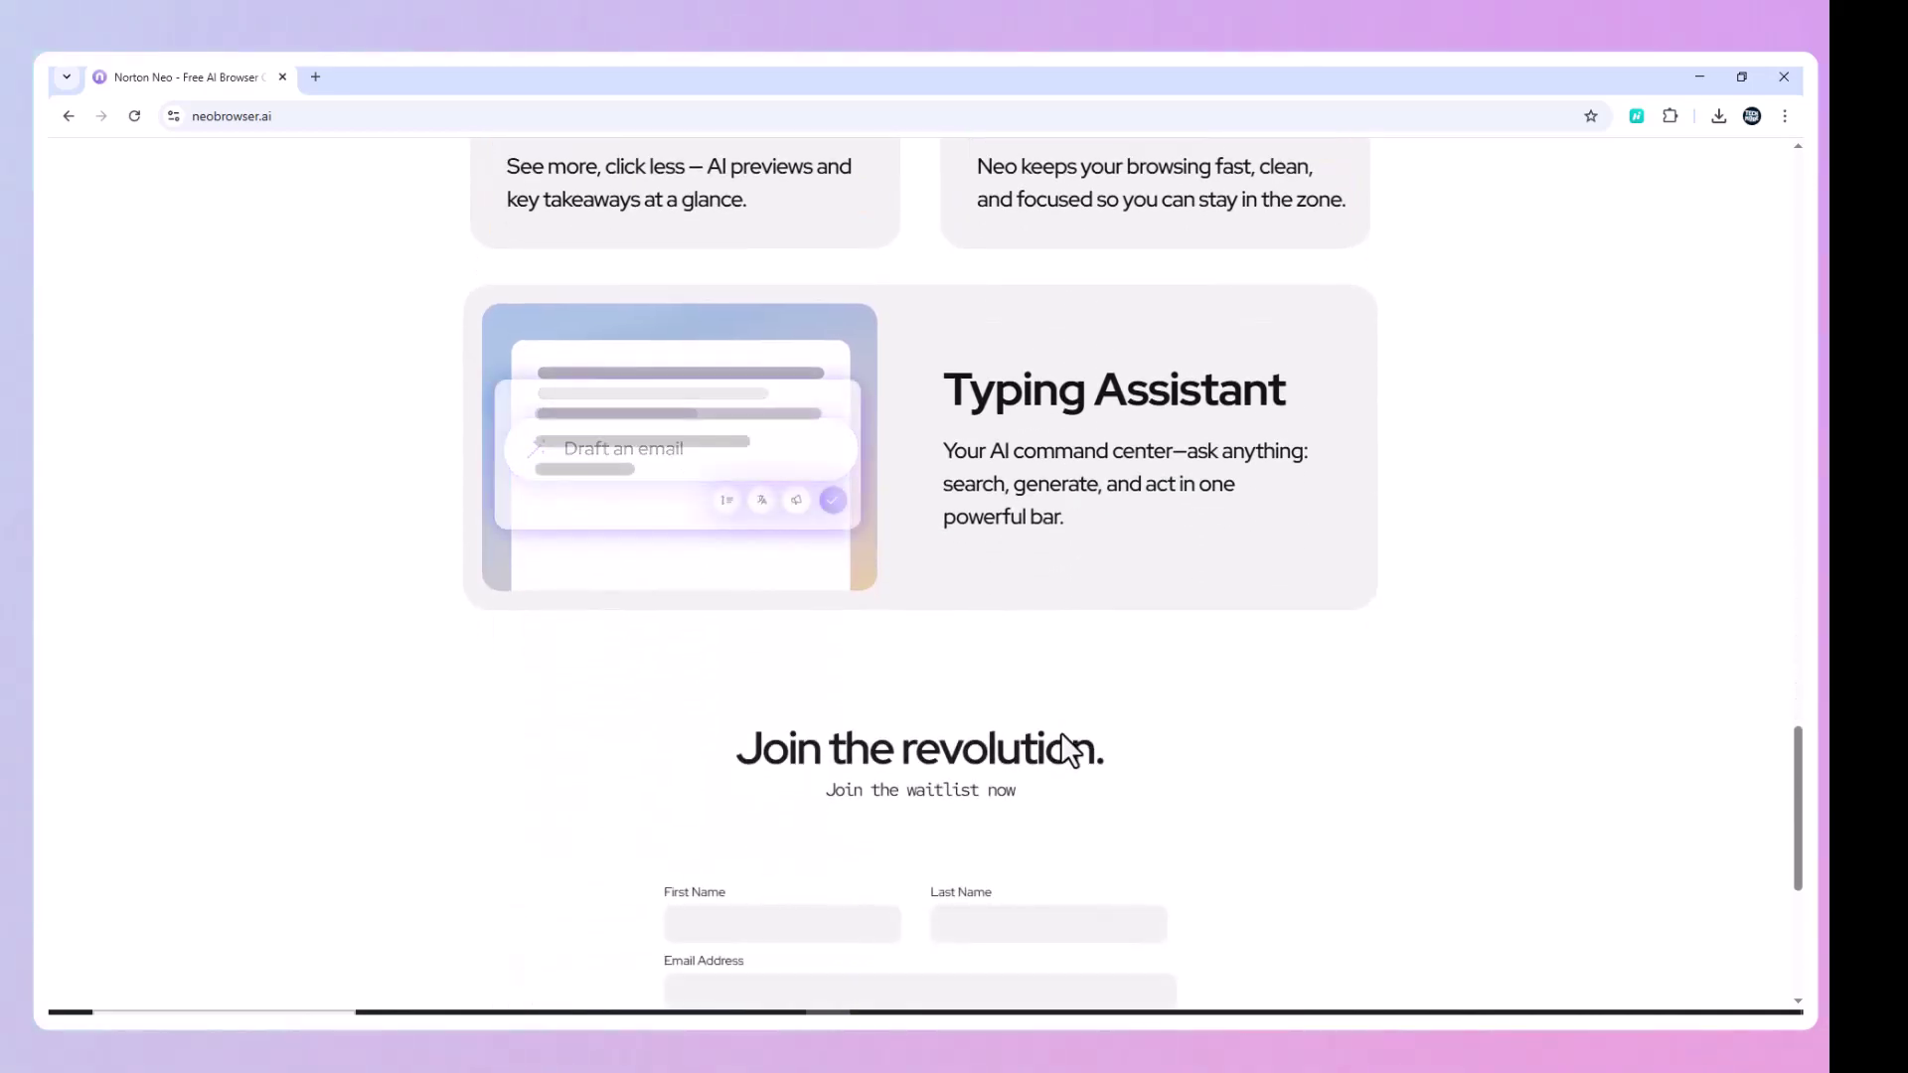